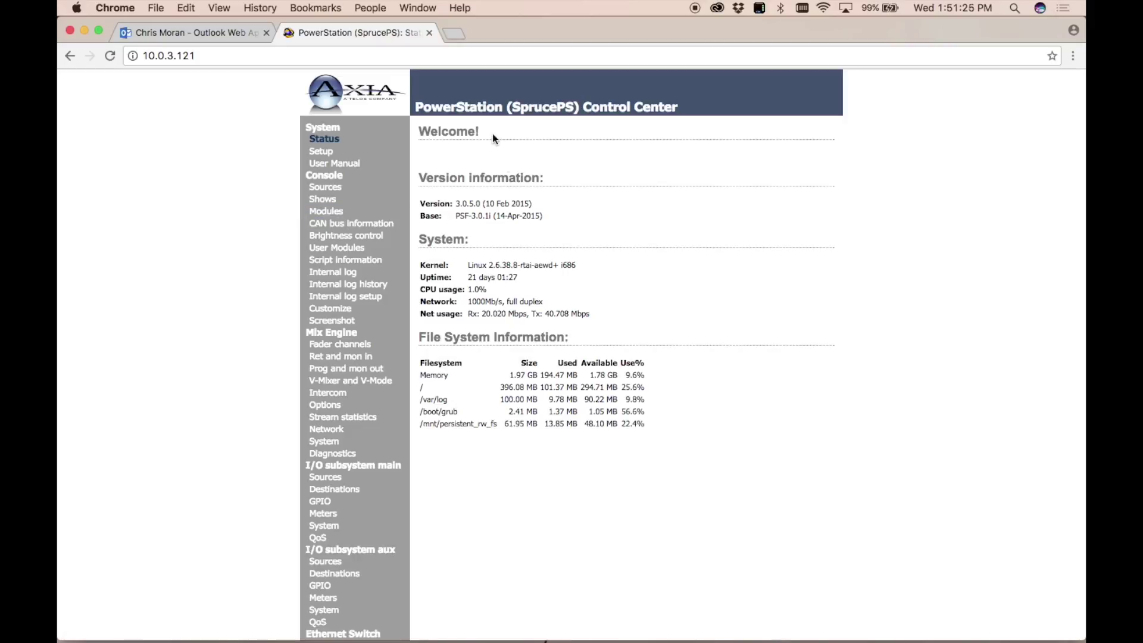
# Sign in to the System Setup page with the user account.
pyautogui.scroll(-2, 208, 256)
pyautogui.scroll(2, 208, 256)
pyautogui.click(327, 155)
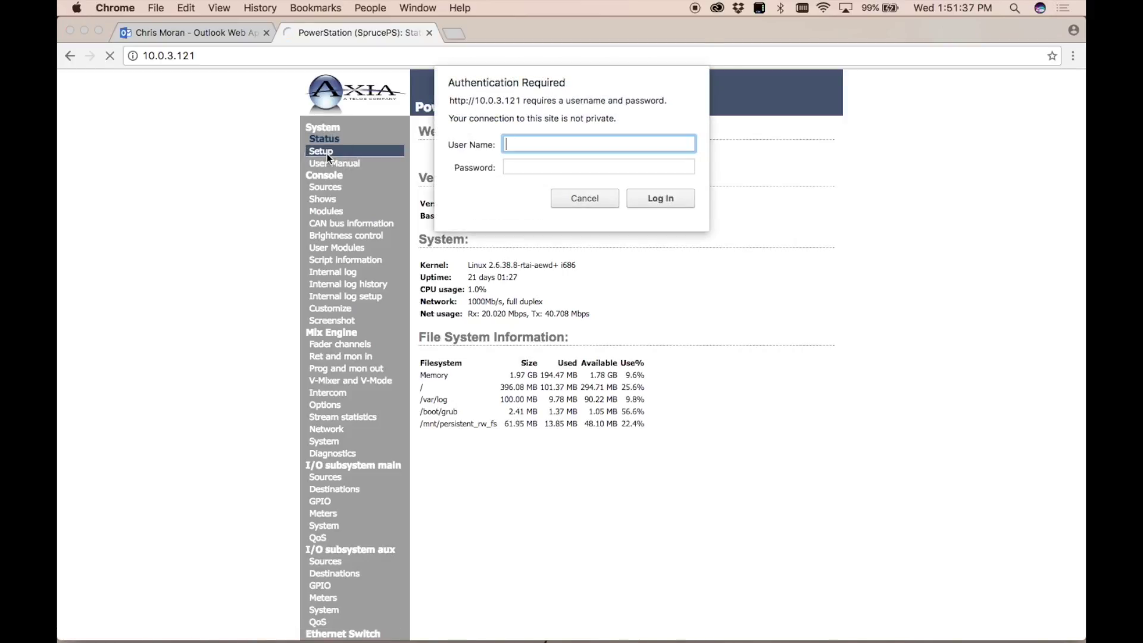
pyautogui.write('user')
pyautogui.click(662, 194)
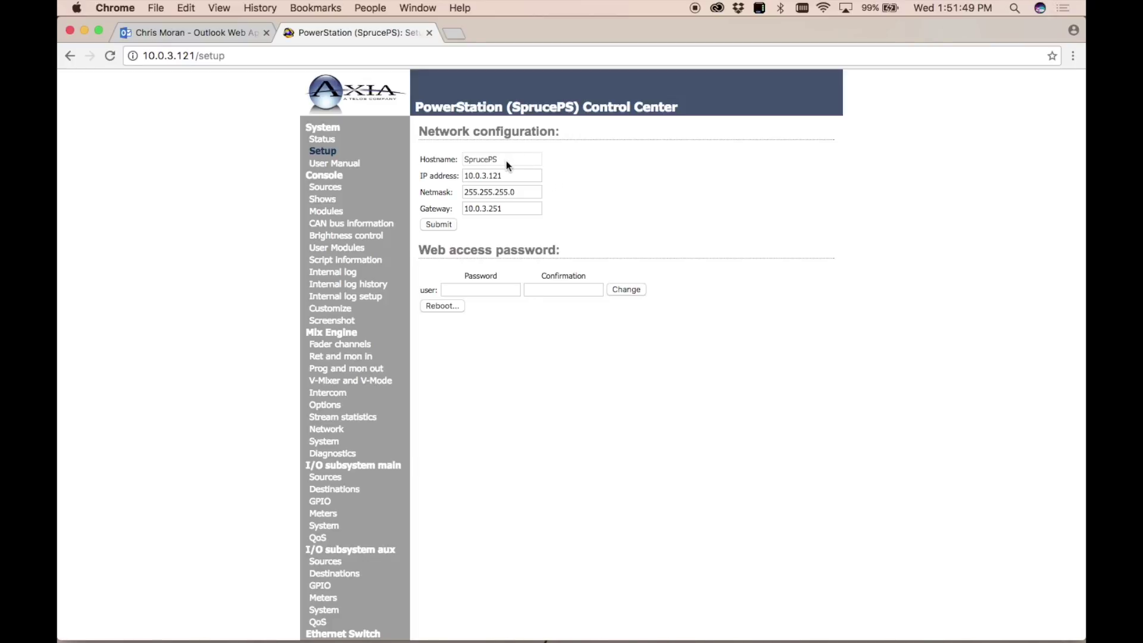
# Review the gateway and web access password fields, then bring up Console Sources.
pyautogui.click(521, 214)
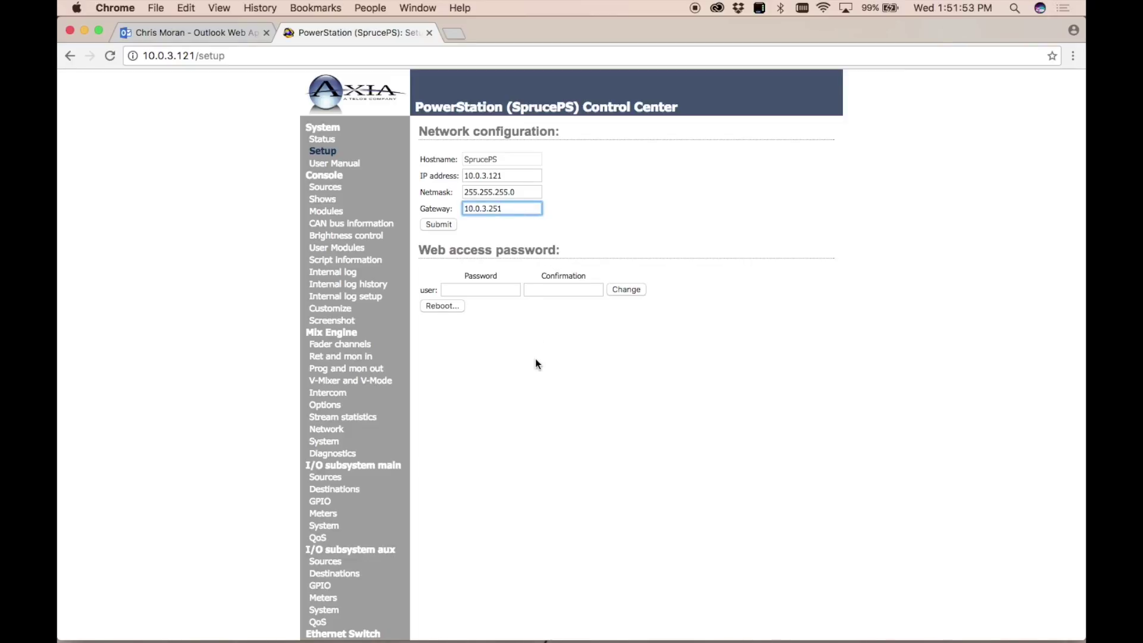
pyautogui.click(500, 290)
pyautogui.click(556, 305)
pyautogui.click(557, 291)
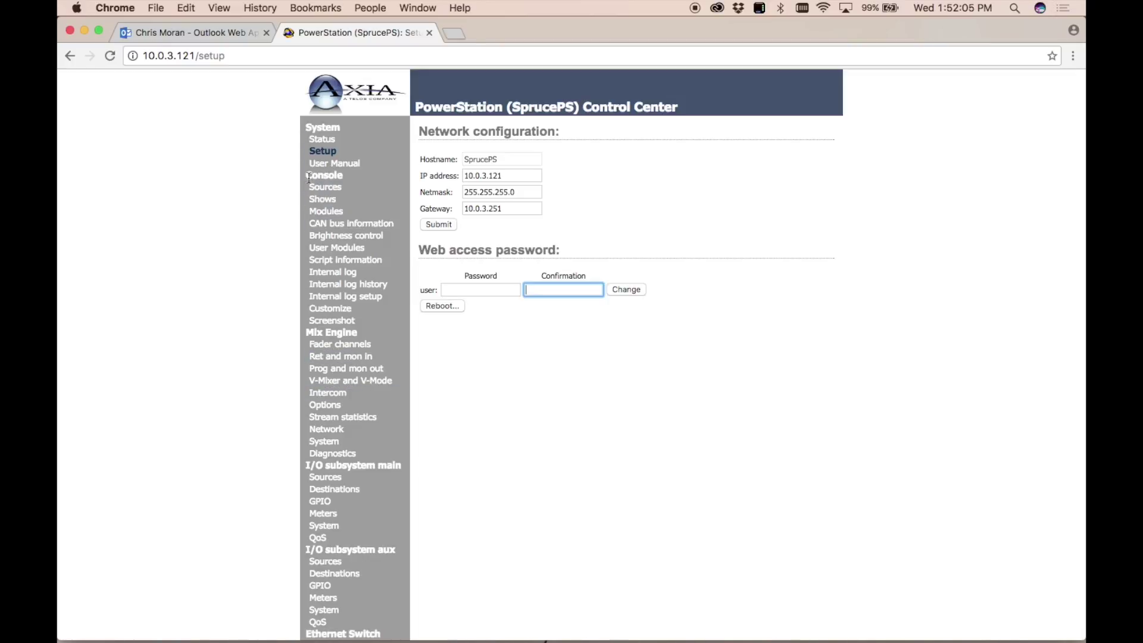
pyautogui.click(337, 193)
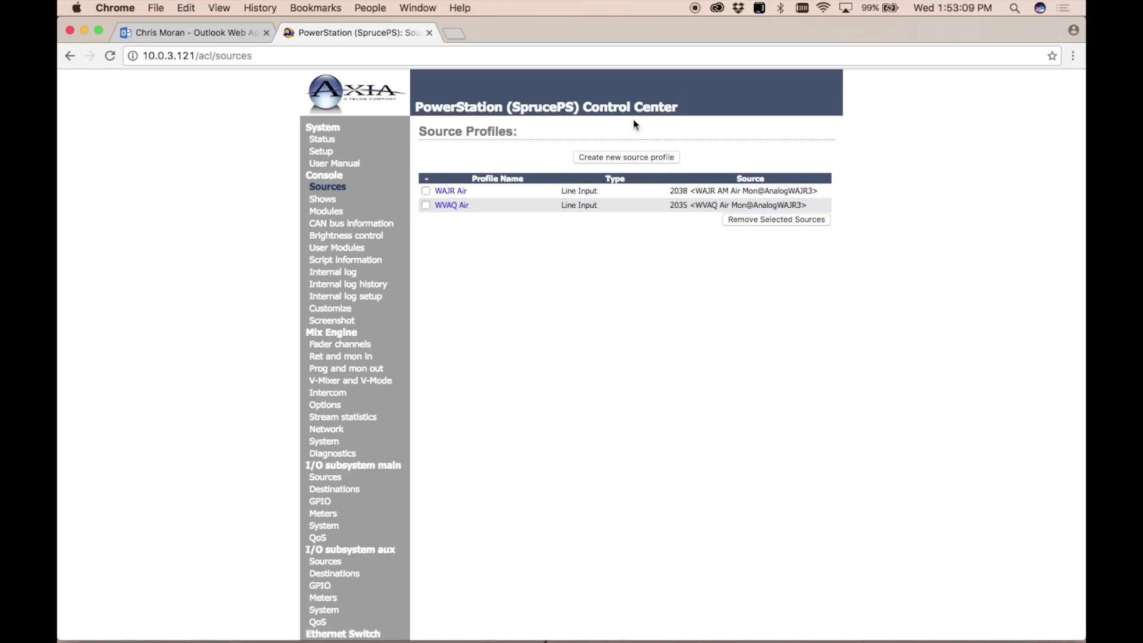
# Start a new source profile, keeping Line as the source type.
pyautogui.click(625, 159)
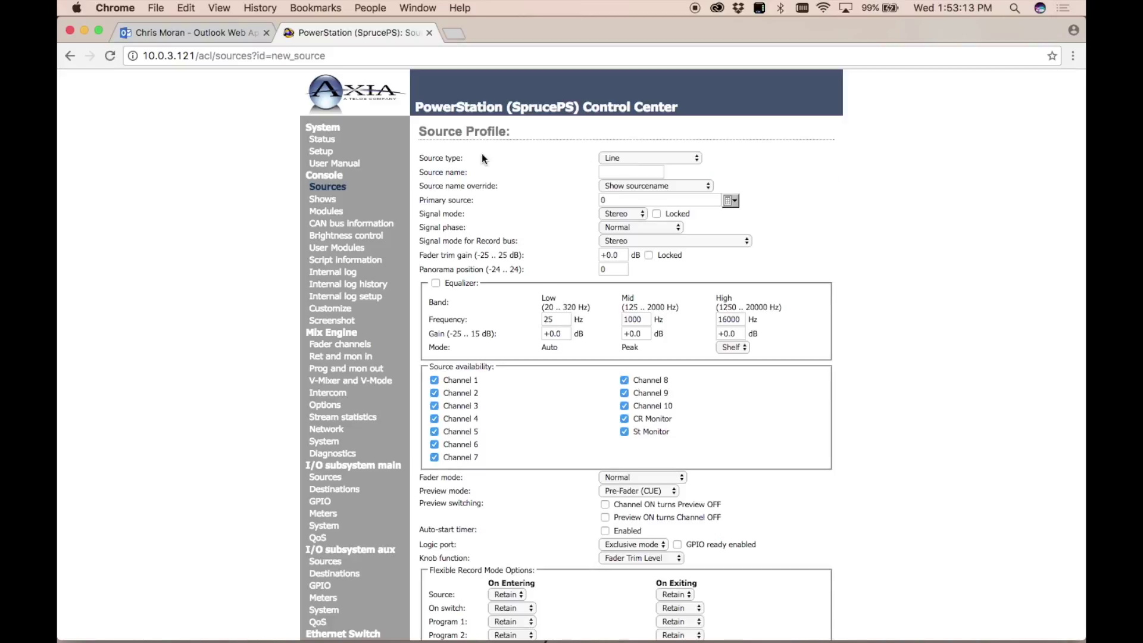
pyautogui.click(71, 58)
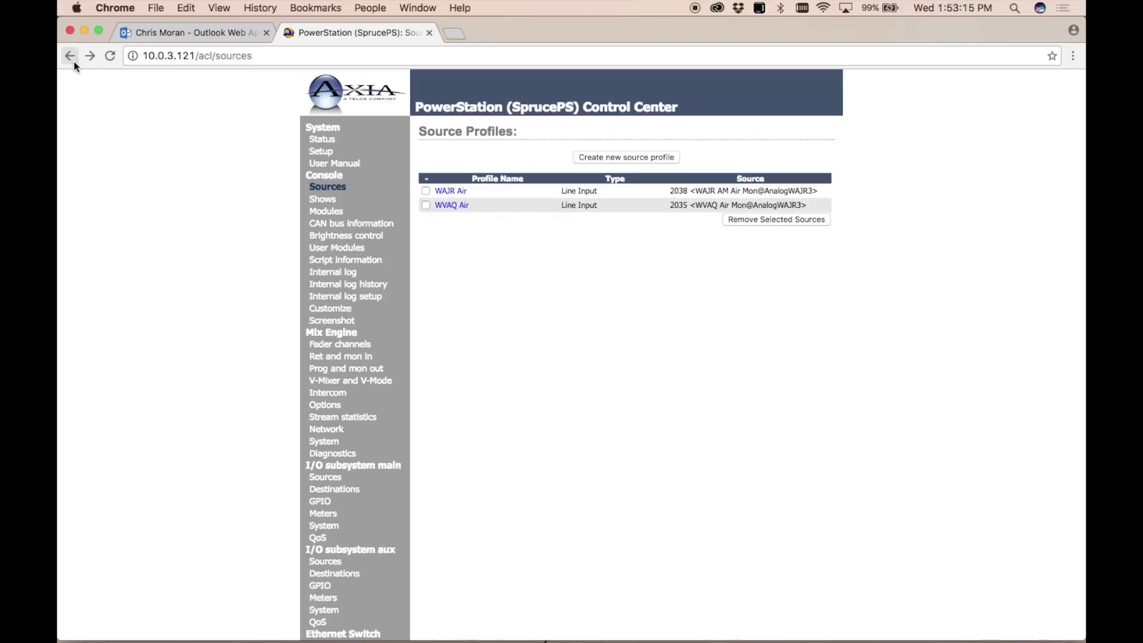
pyautogui.click(638, 159)
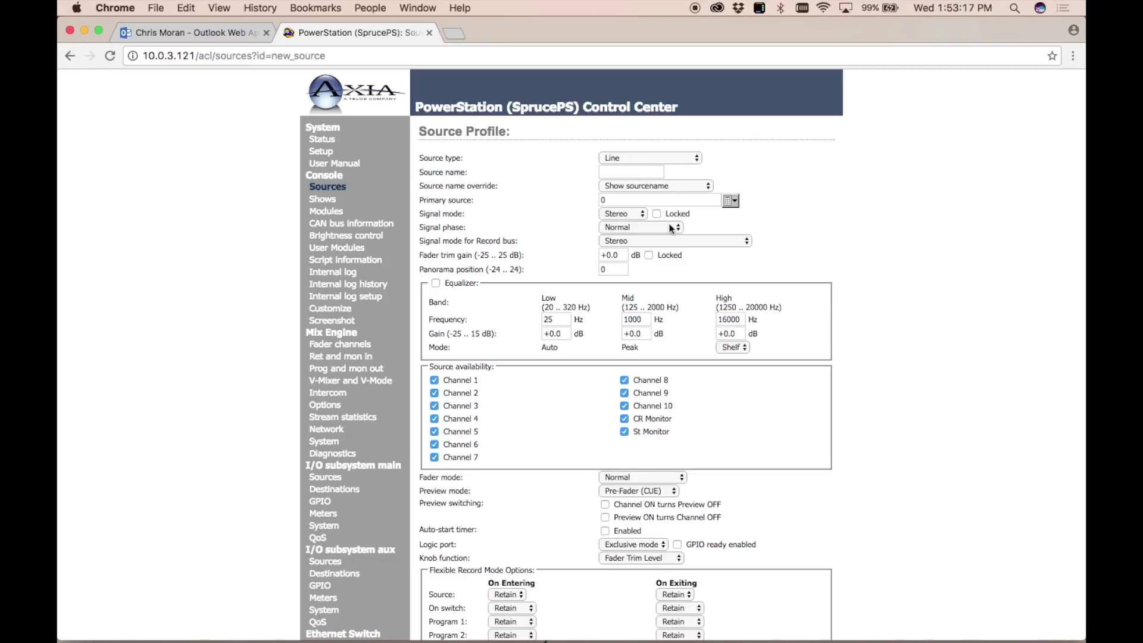
pyautogui.click(675, 159)
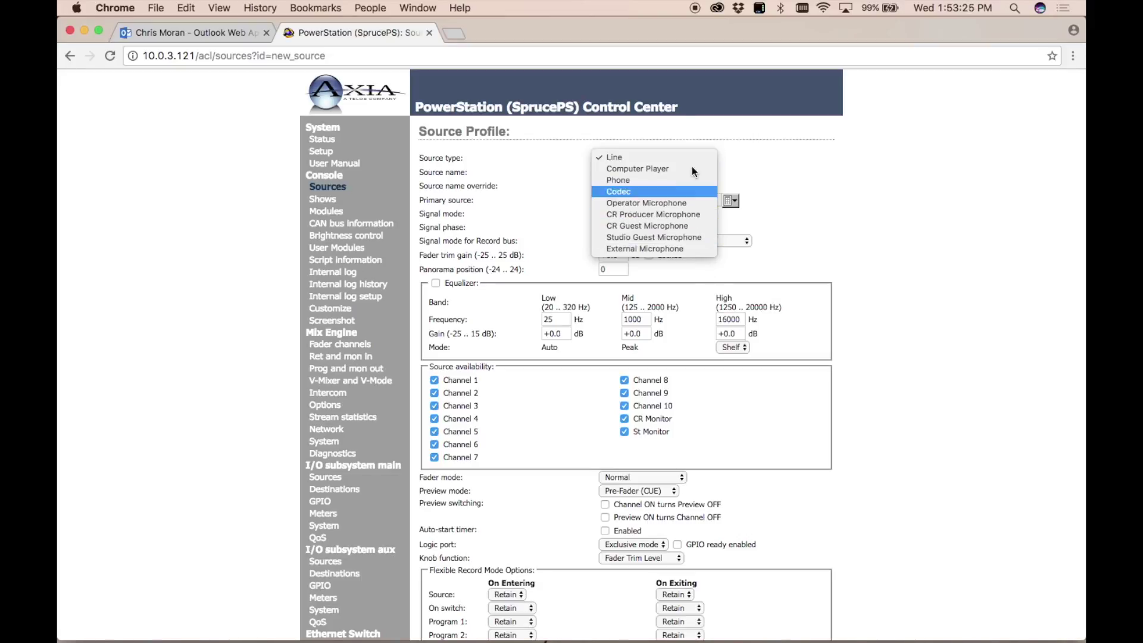
pyautogui.click(611, 159)
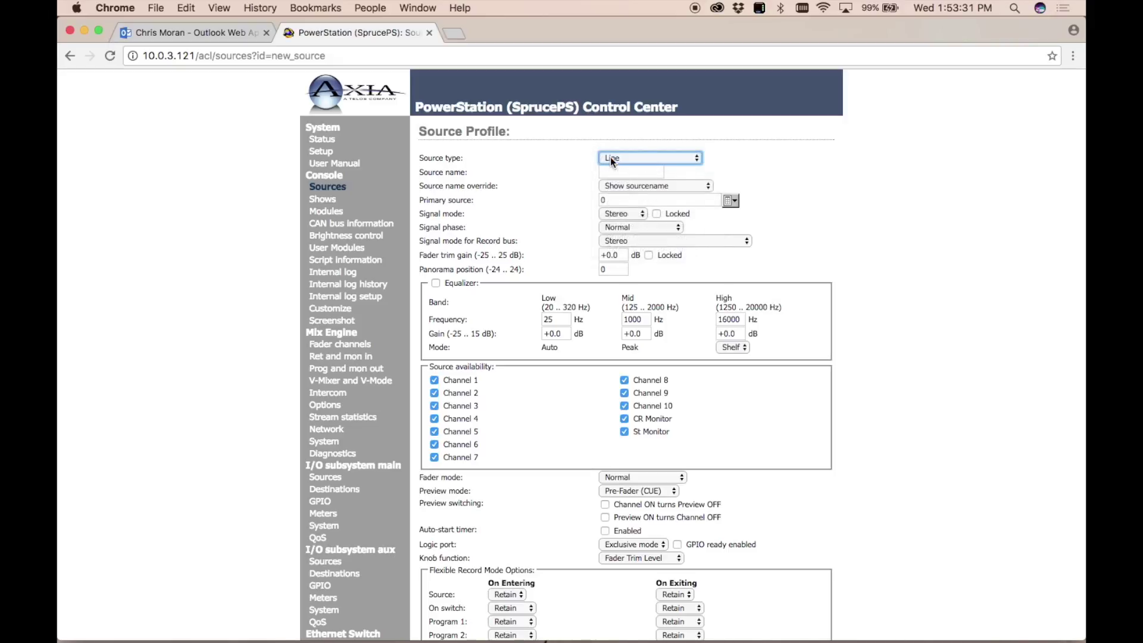
# Name the new source profile TalkshowP1.
pyautogui.click(639, 172)
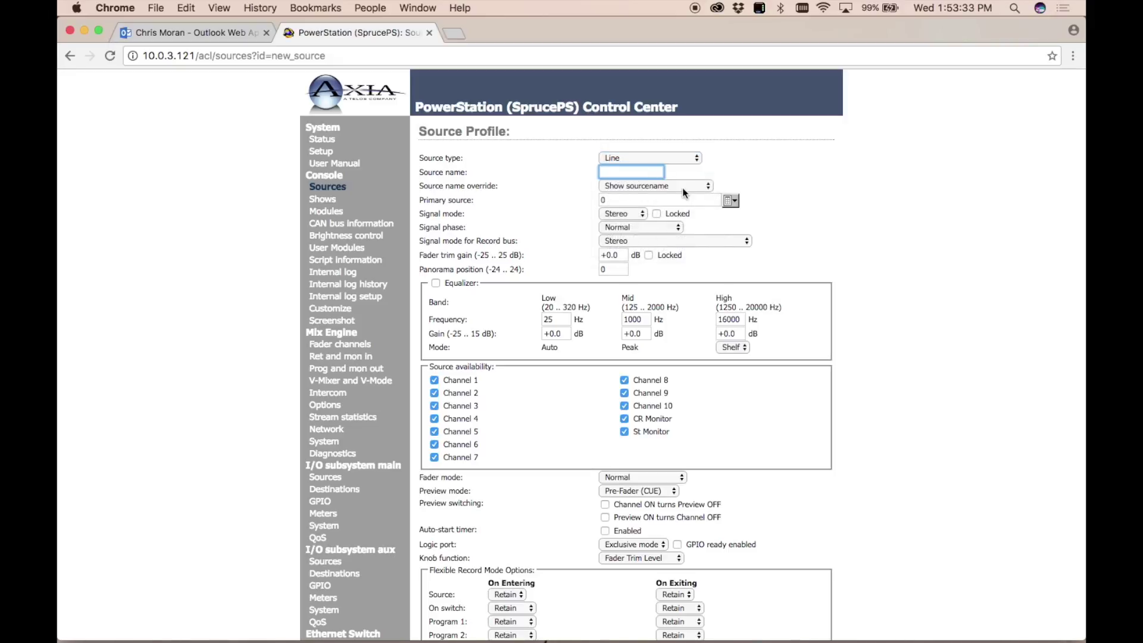
pyautogui.click(644, 173)
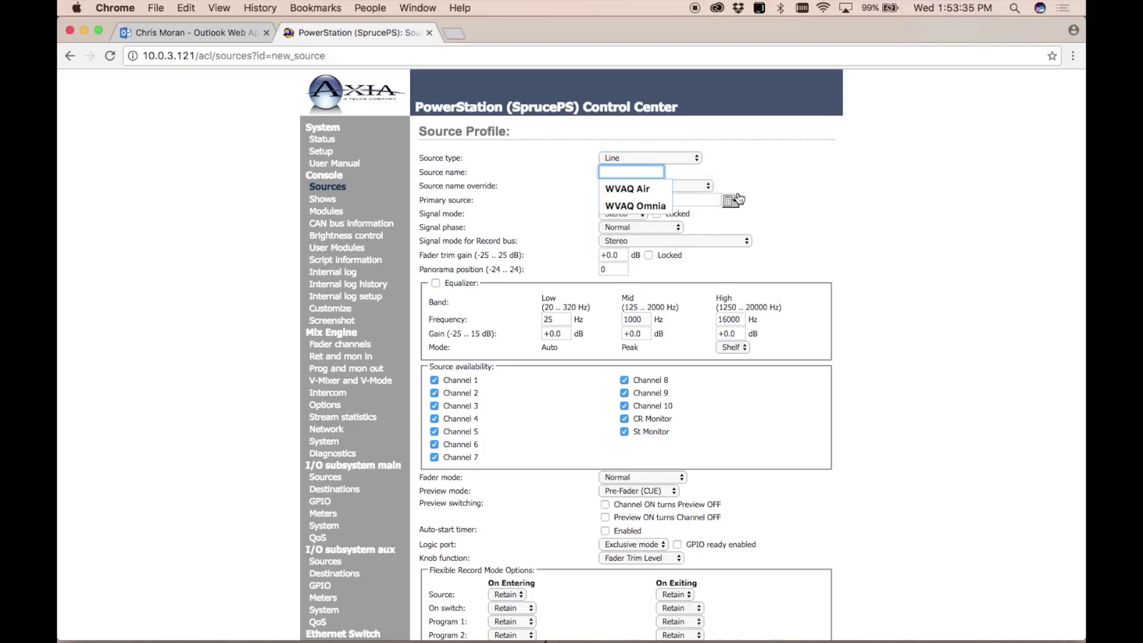
pyautogui.press('Escape')
pyautogui.write('Talkshow ')
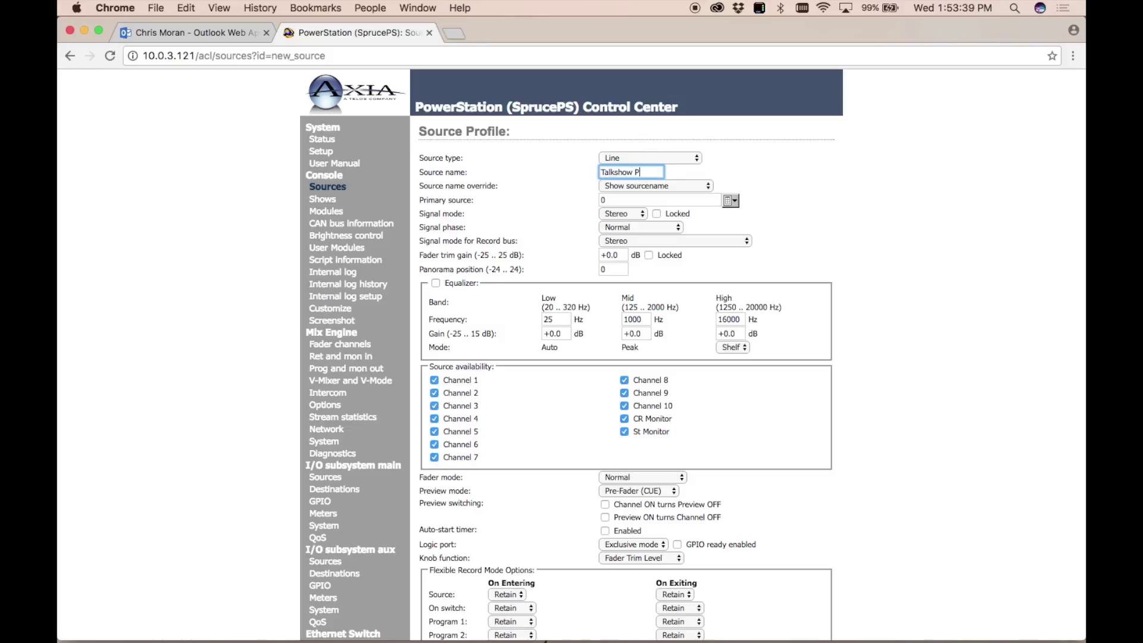
pyautogui.write('P')
pyautogui.press('BackSpace')
pyautogui.press('BackSpace')
pyautogui.write('P1')
# Pick 240 Pgm 1@Studio2Engine from the Select Source list as the primary source.
pyautogui.click(730, 201)
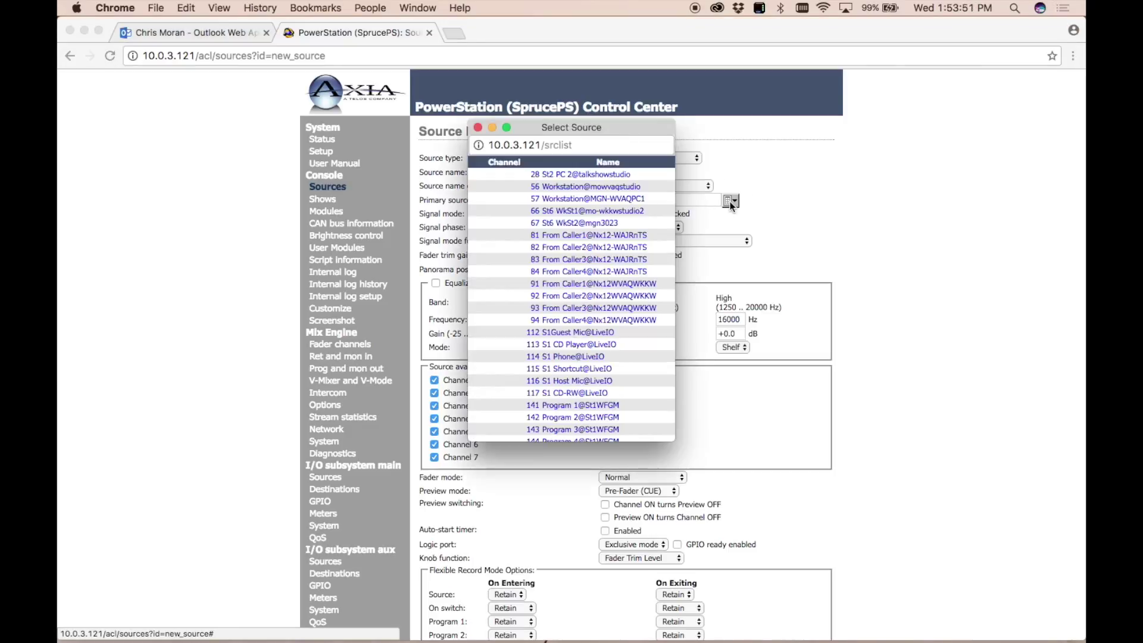
pyautogui.scroll(-15, 629, 305)
pyautogui.scroll(10, 629, 305)
pyautogui.click(478, 126)
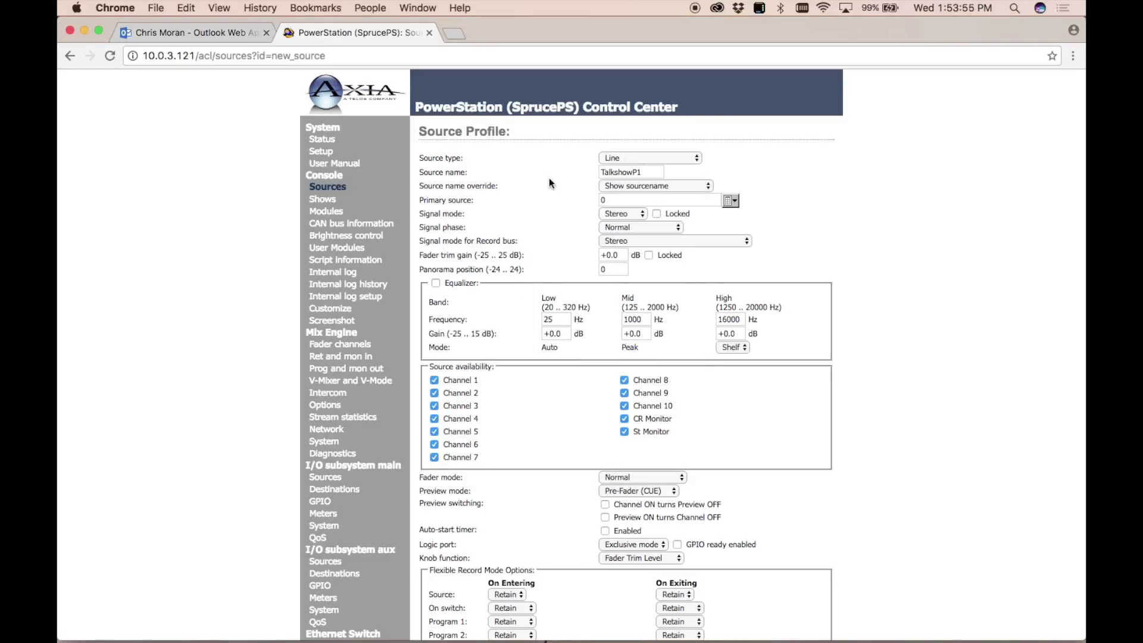
pyautogui.click(730, 201)
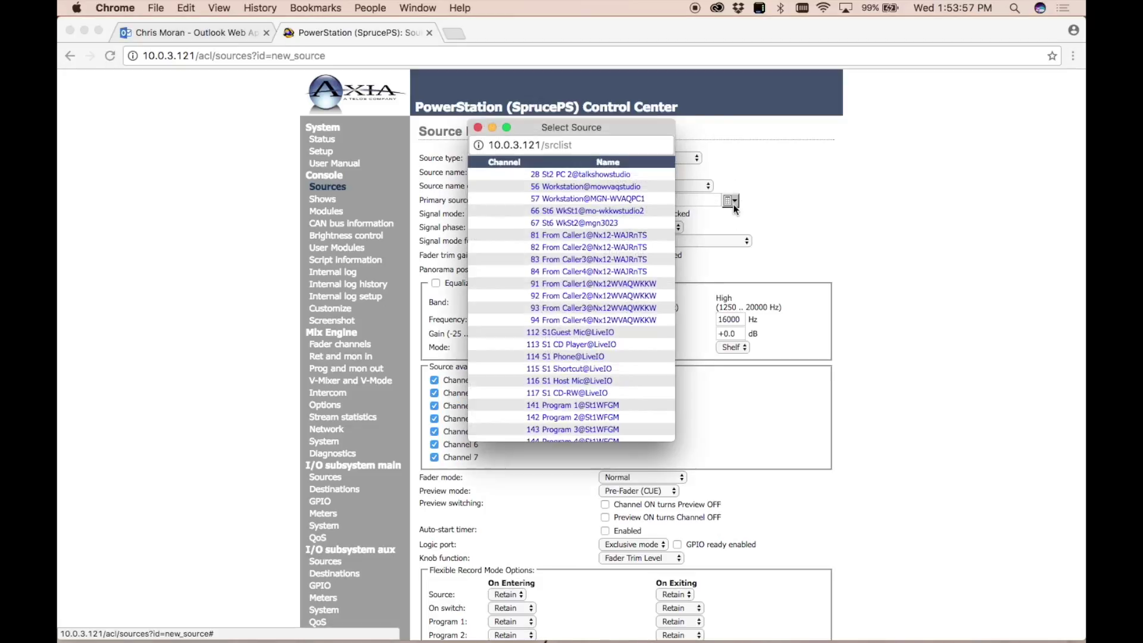
pyautogui.scroll(-3, 602, 276)
pyautogui.scroll(-15, 603, 277)
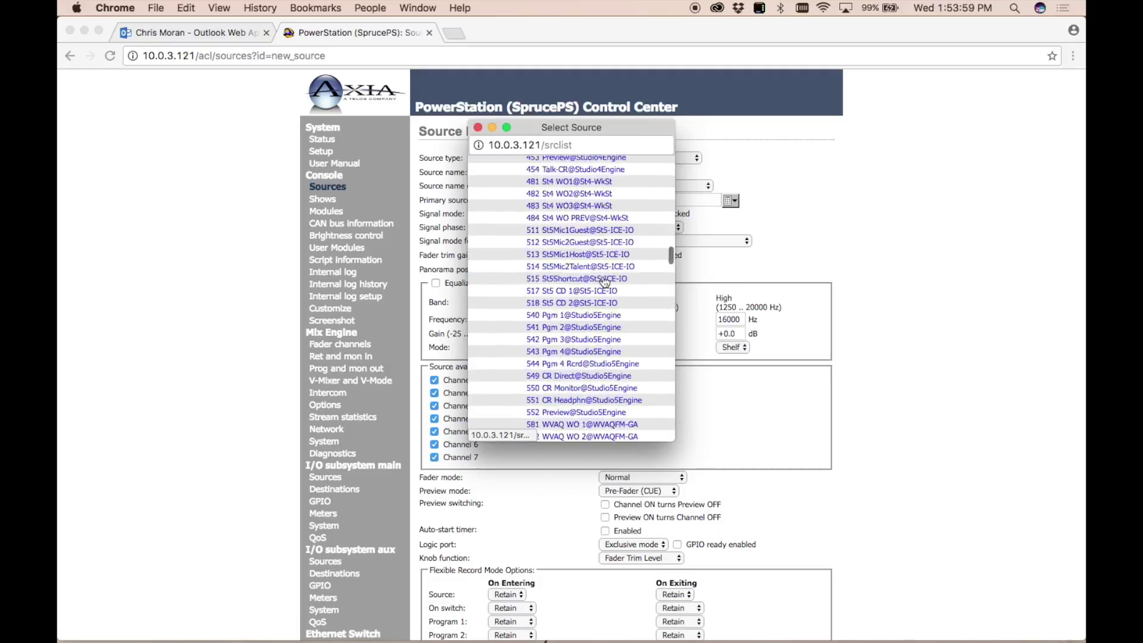
pyautogui.scroll(15, 605, 280)
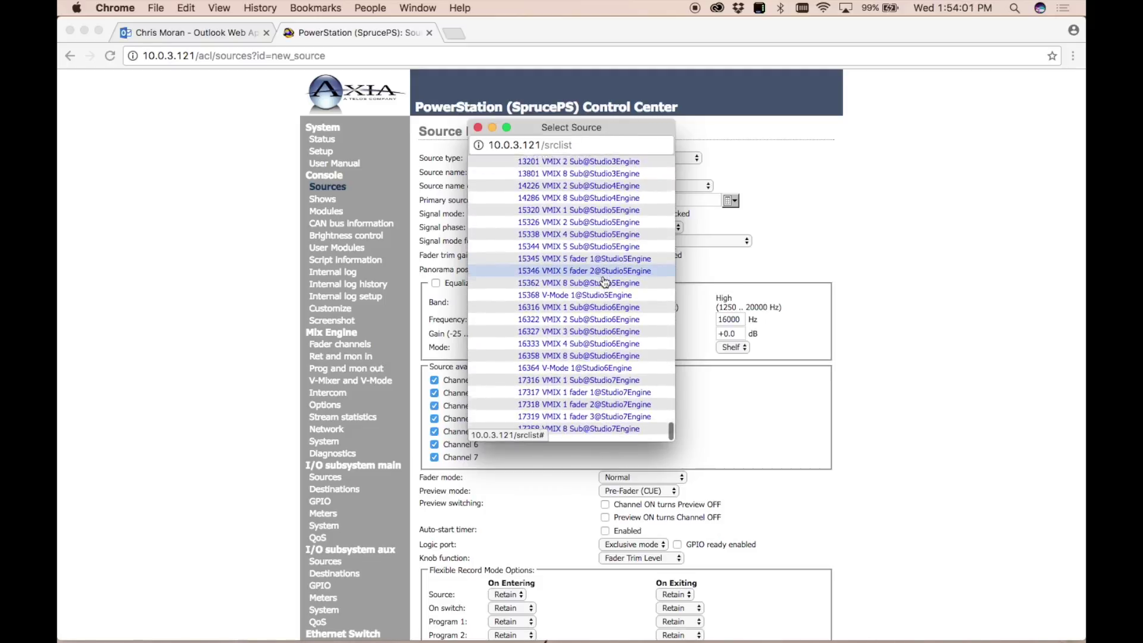
pyautogui.scroll(5, 604, 279)
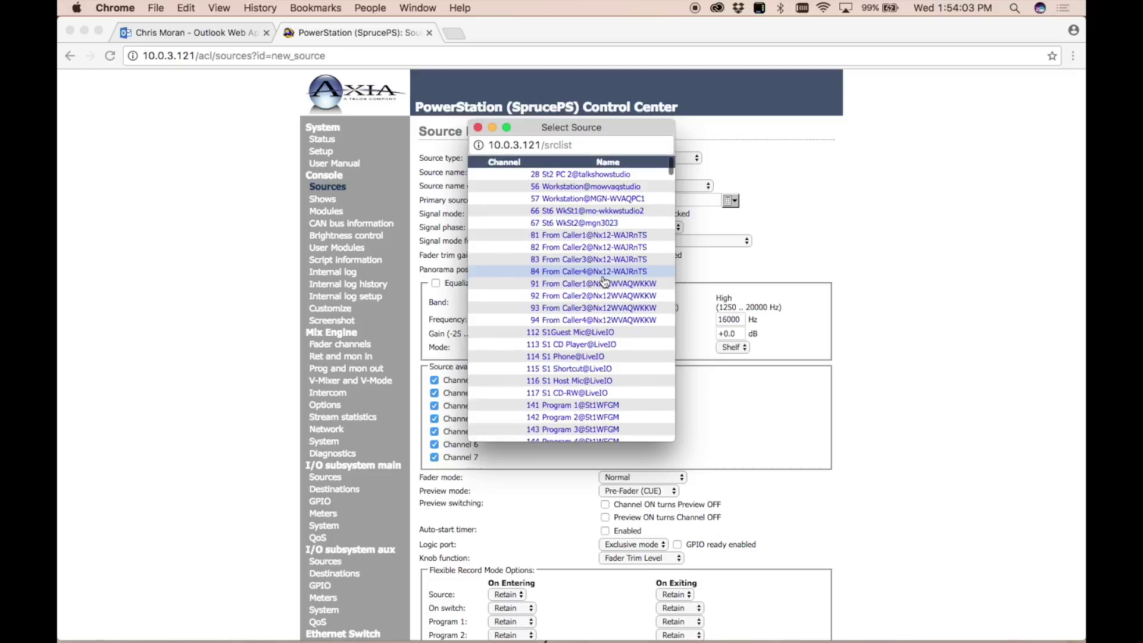
pyautogui.scroll(-5, 604, 280)
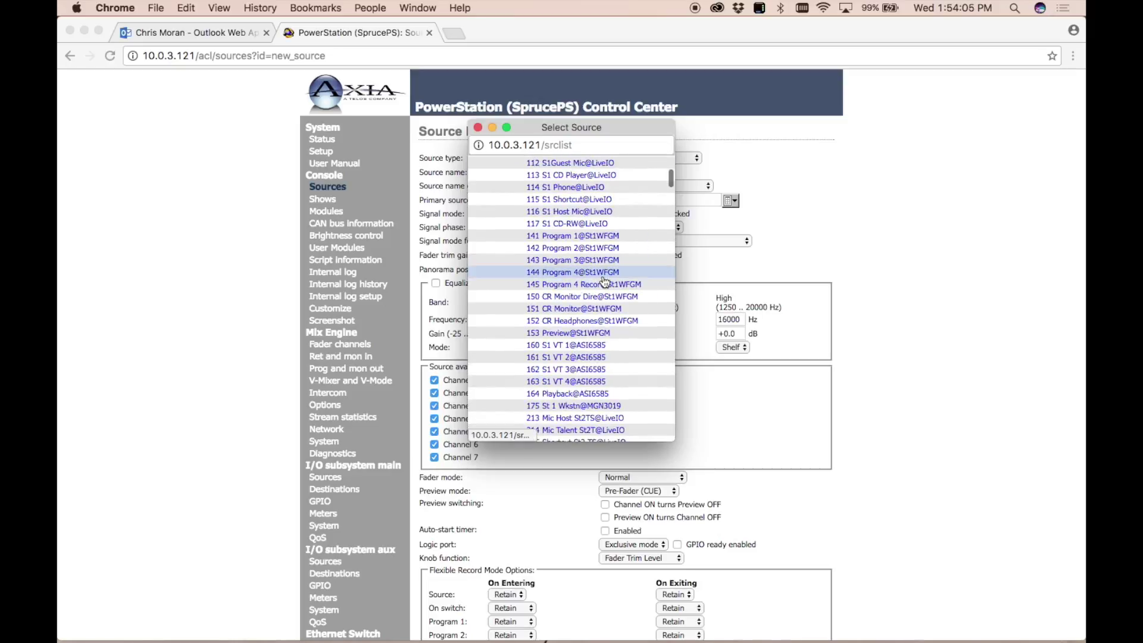
pyautogui.scroll(-3, 604, 280)
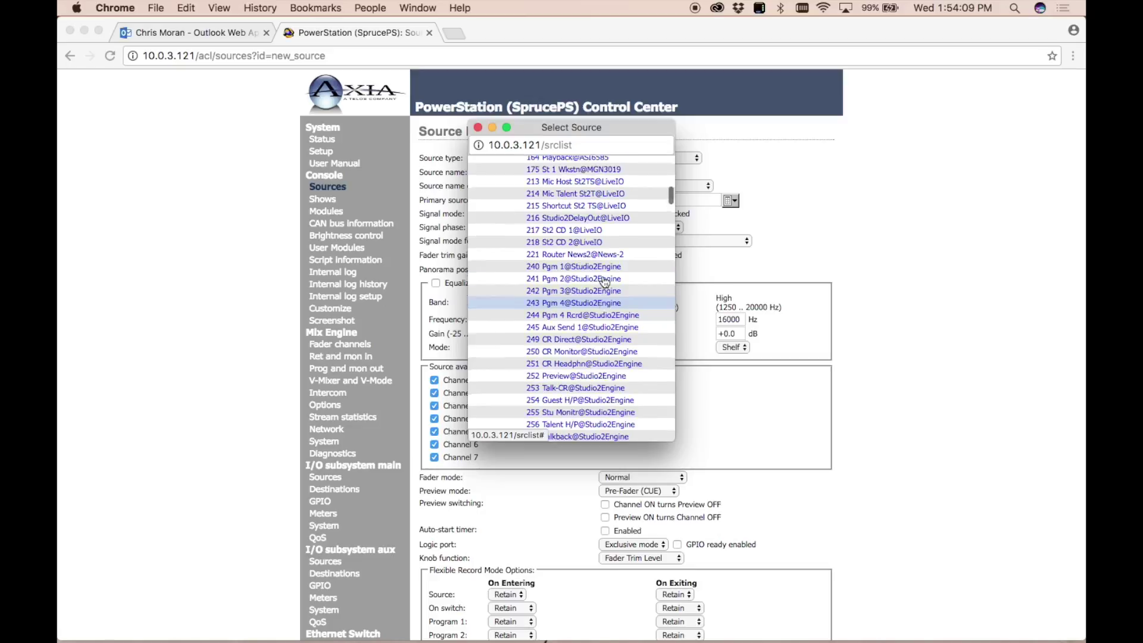
pyautogui.scroll(2, 605, 280)
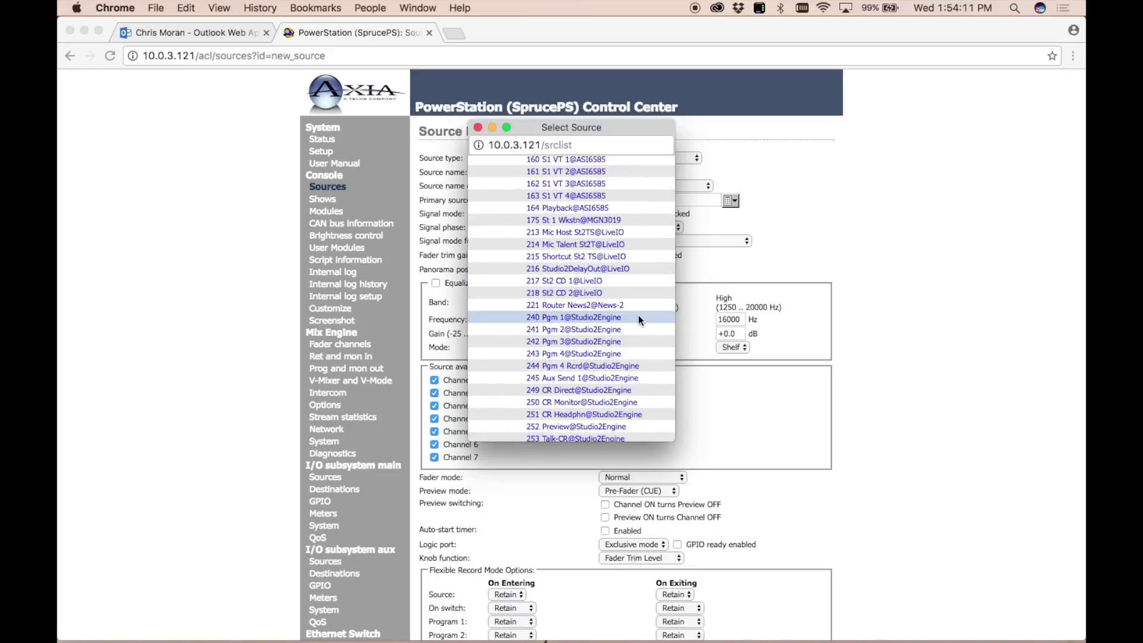
pyautogui.scroll(-3, 636, 316)
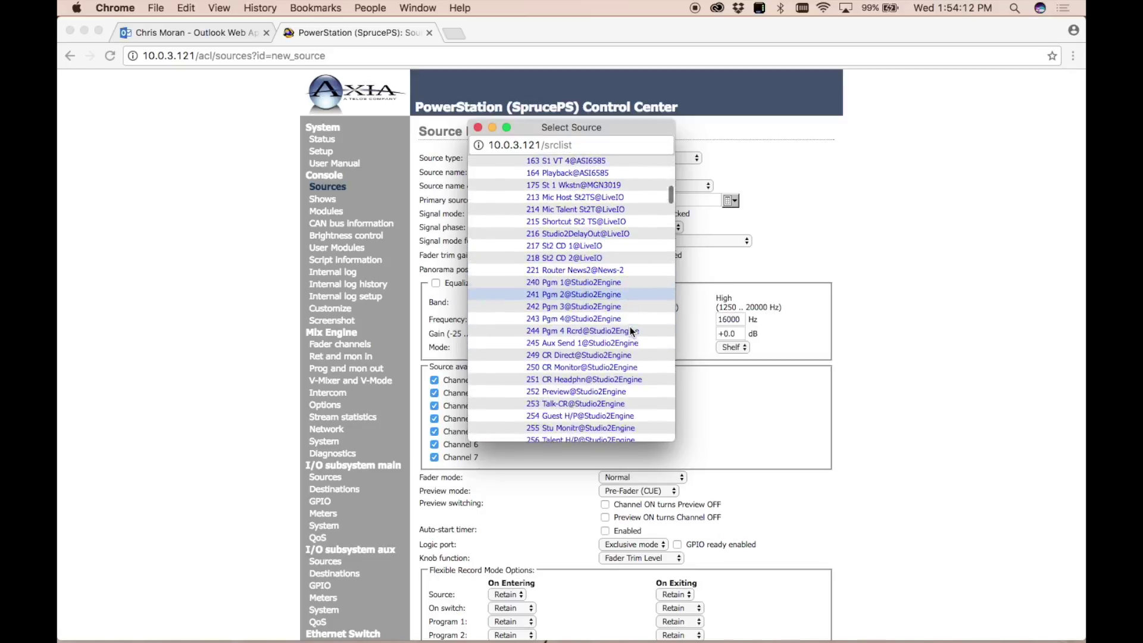
pyautogui.click(545, 277)
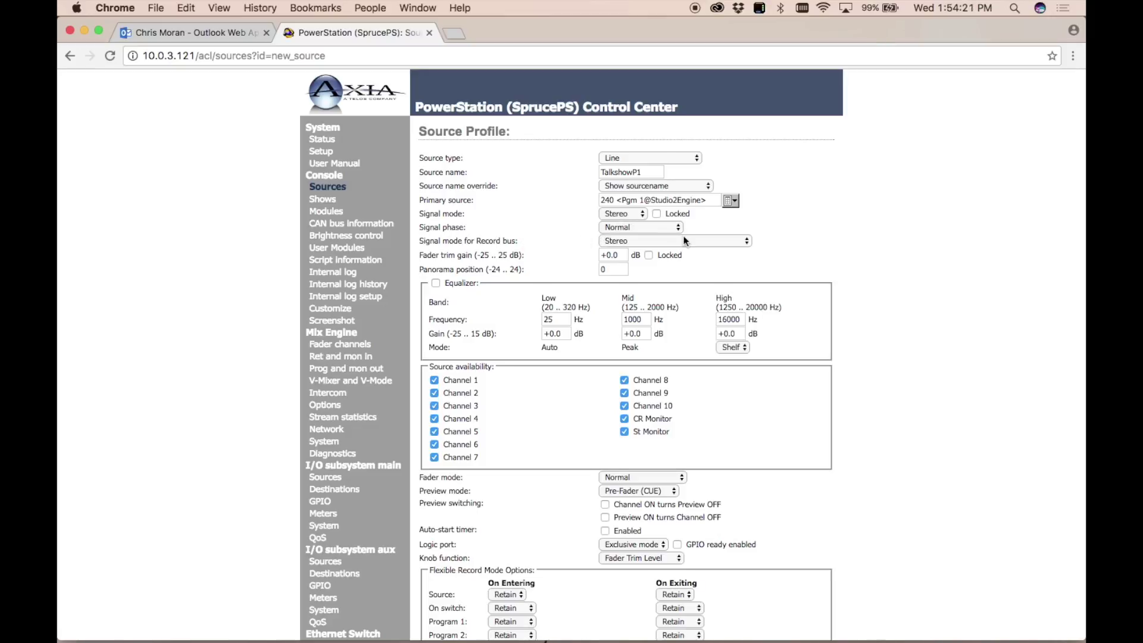
# Uncheck Channels 1–10 in Source availability, leaving only CR Monitor and St Monitor checked.
pyautogui.scroll(-1, 693, 275)
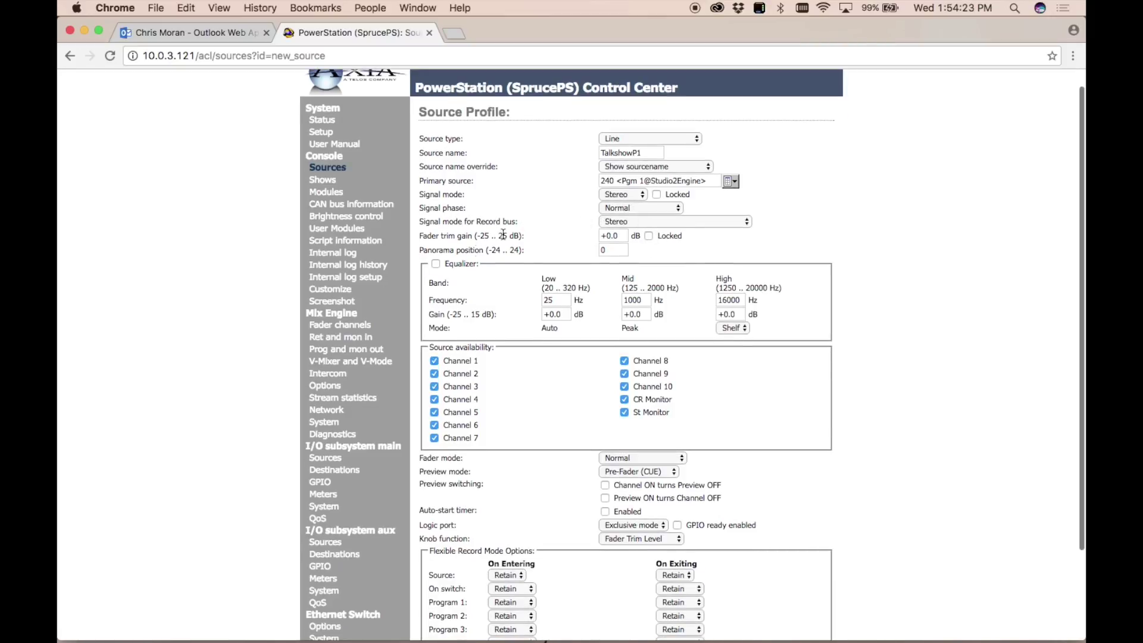
pyautogui.scroll(-3, 679, 202)
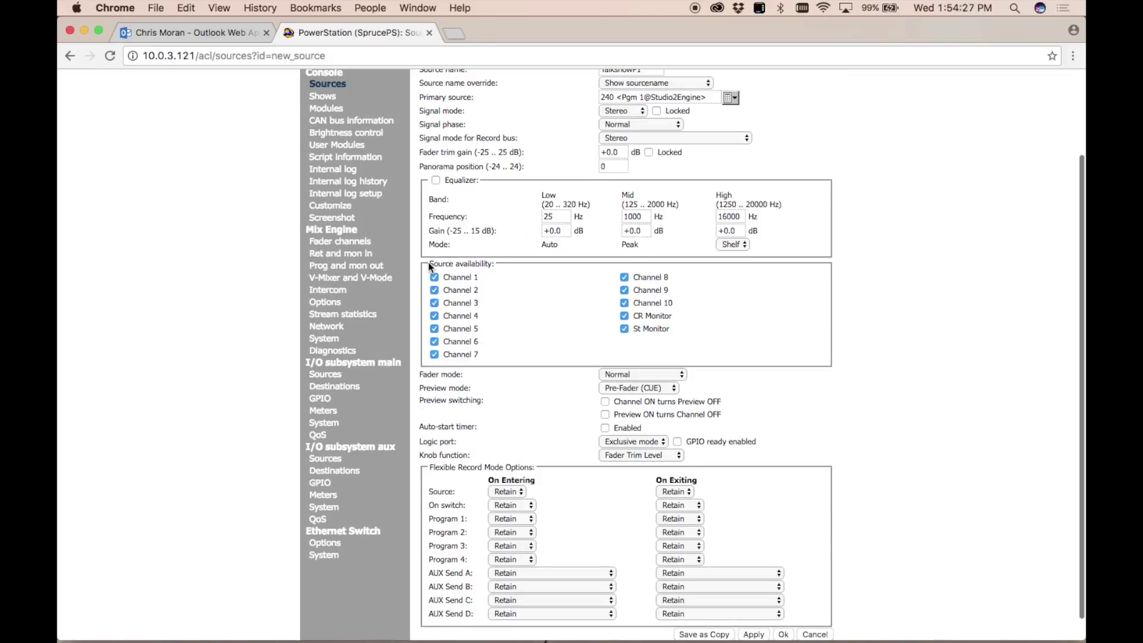
pyautogui.moveTo(429, 263); pyautogui.dragTo(500, 267)
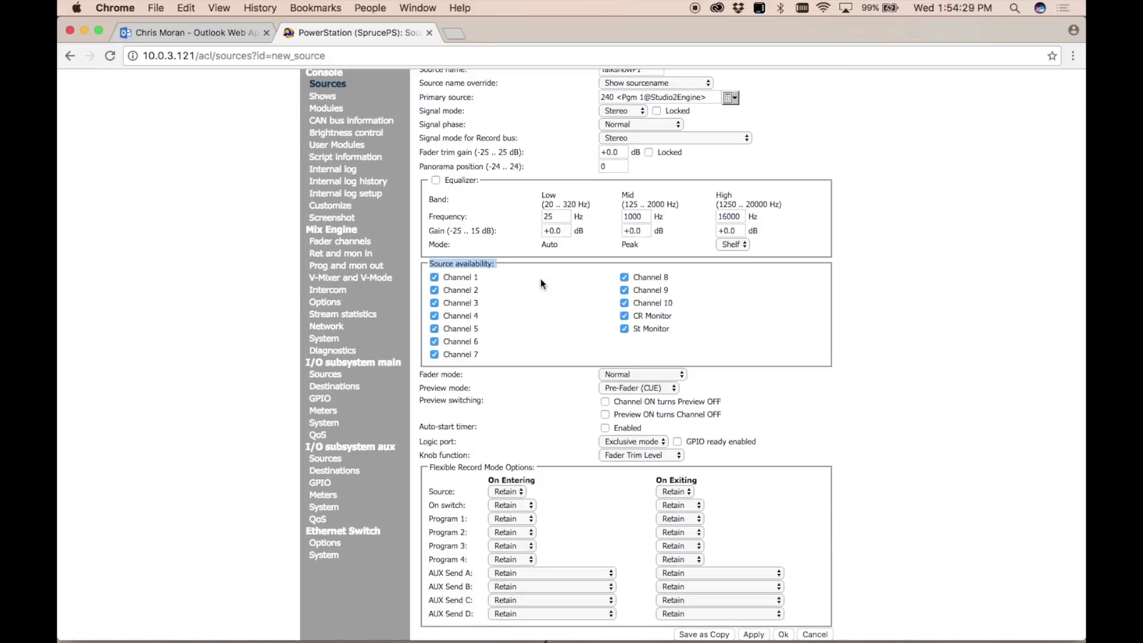
pyautogui.click(873, 220)
pyautogui.click(435, 290)
pyautogui.click(435, 303)
pyautogui.click(434, 317)
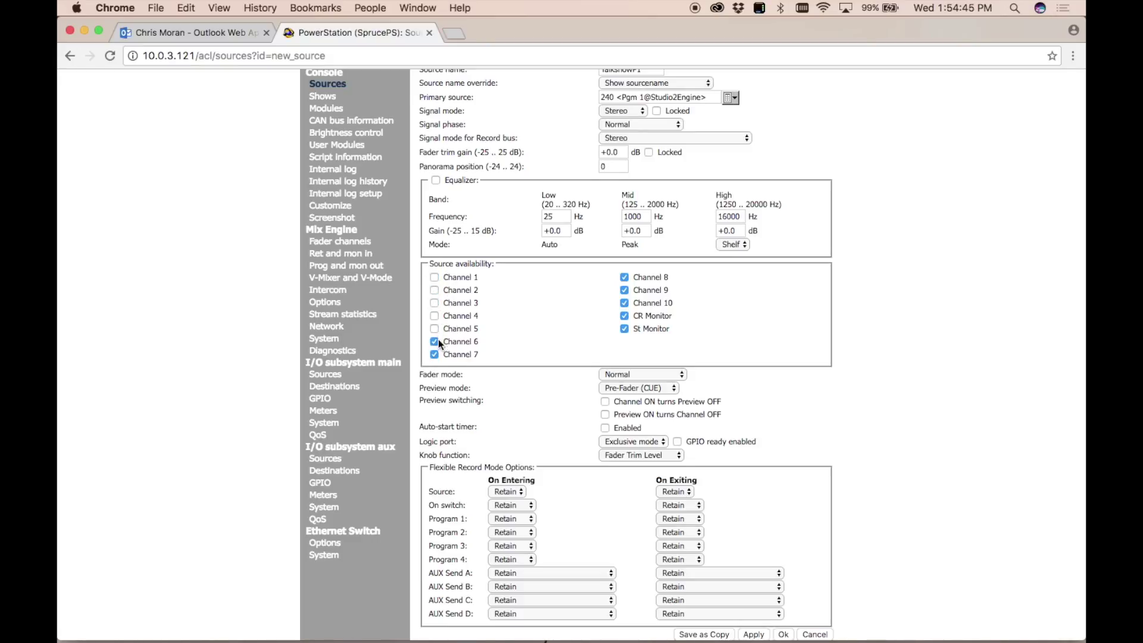
pyautogui.click(435, 341)
pyautogui.click(434, 354)
pyautogui.click(623, 277)
pyautogui.click(624, 290)
pyautogui.scroll(-1, 648, 278)
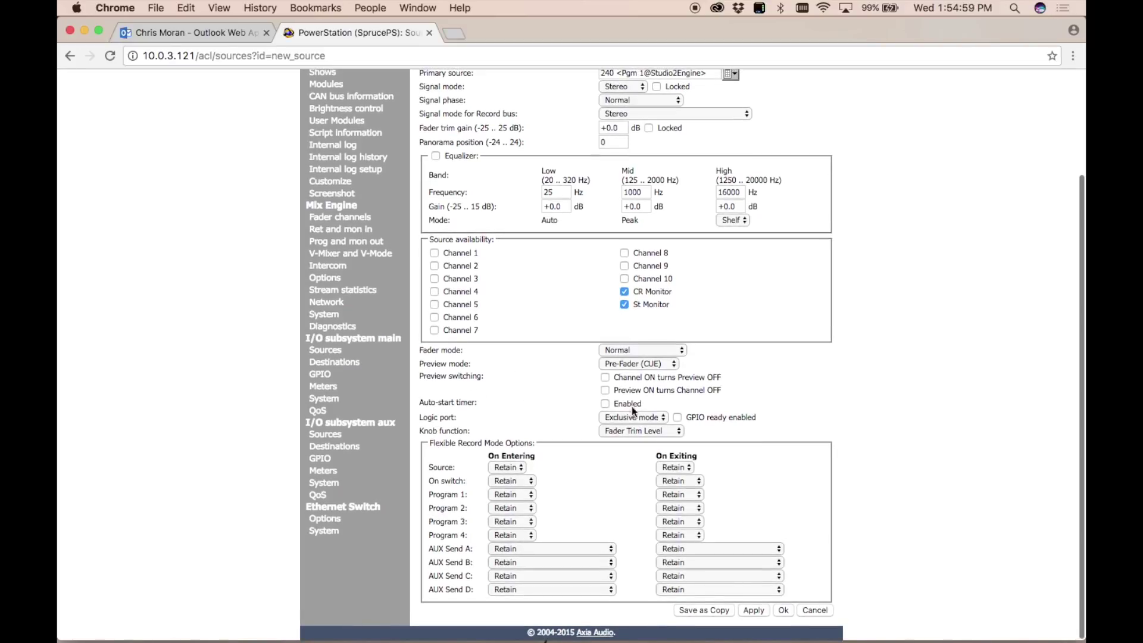
pyautogui.scroll(3, 886, 411)
pyautogui.scroll(-3, 886, 411)
# Confirm the TalkshowP1 profile with Ok to add it to Source Profiles.
pyautogui.click(782, 611)
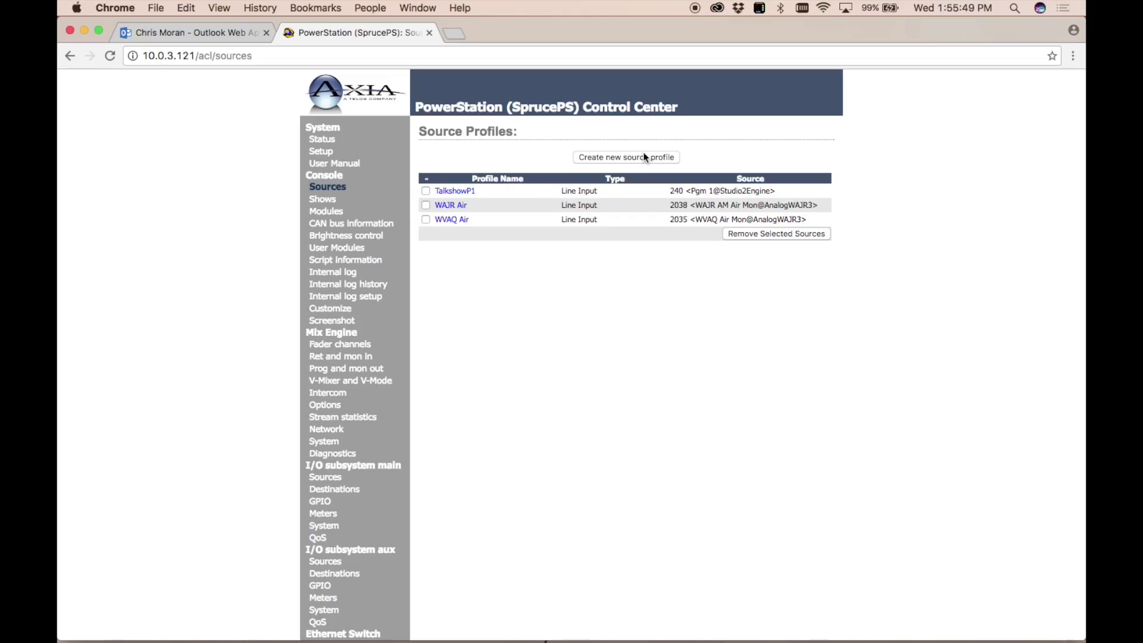
# Create a new source profile of type Codec and enter Telos A as its name.
pyautogui.click(648, 158)
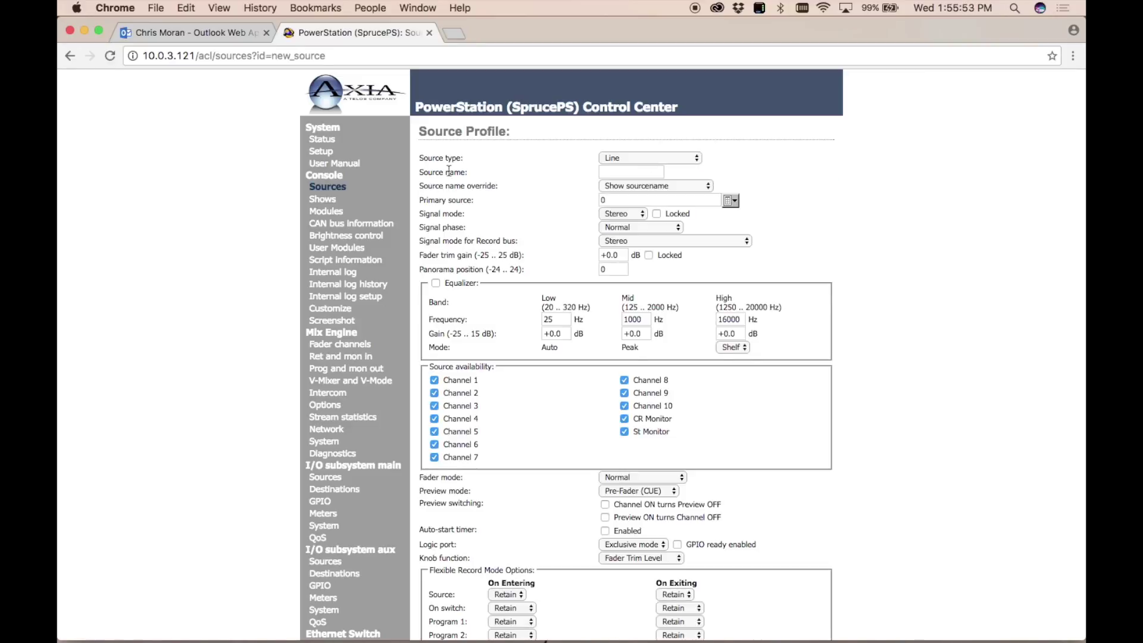
pyautogui.click(642, 158)
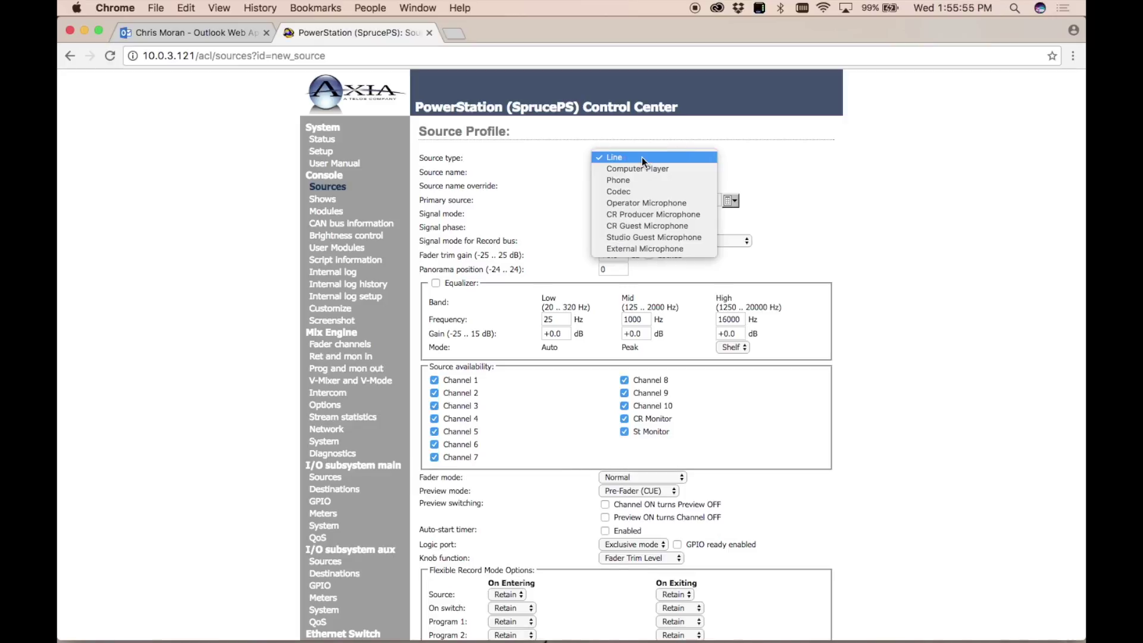
pyautogui.click(620, 191)
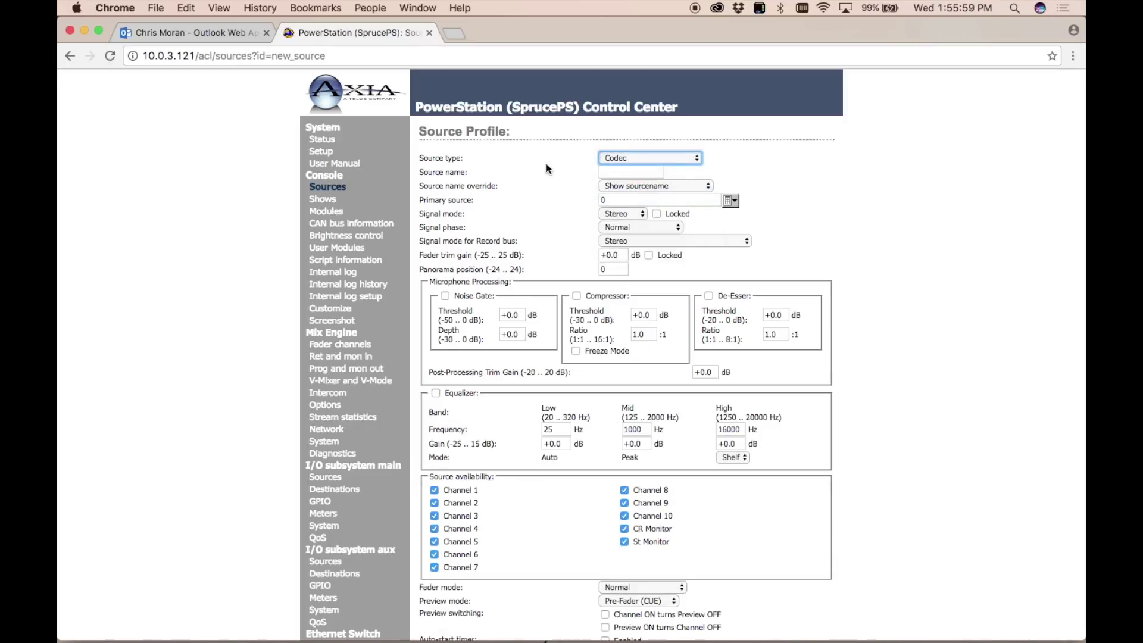
pyautogui.click(626, 172)
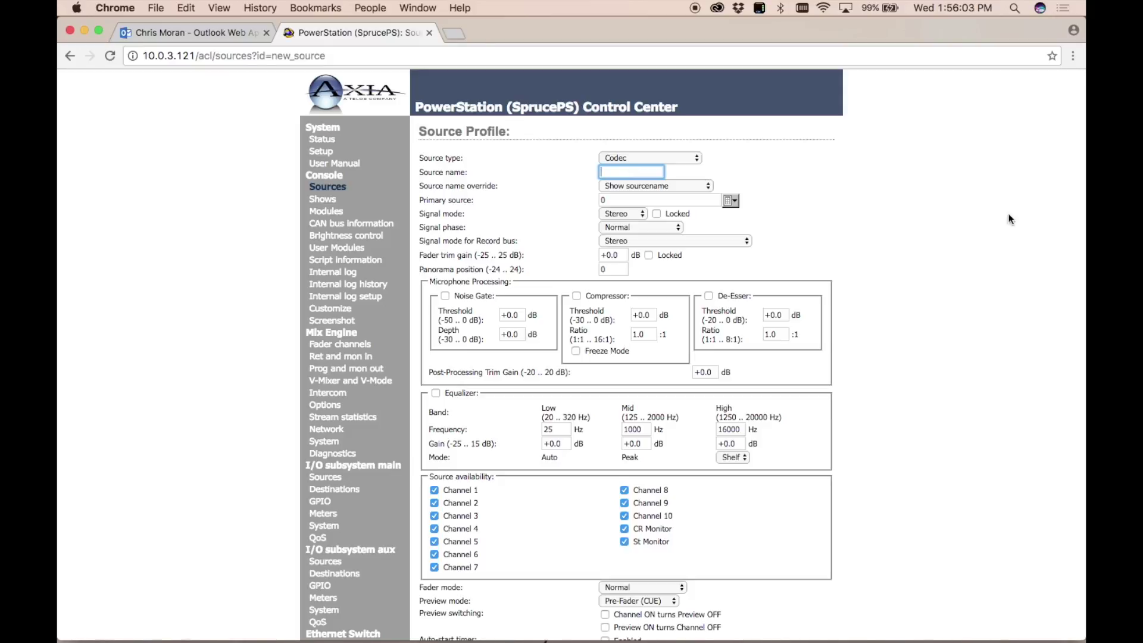
pyautogui.write('Telos A')
pyautogui.click(974, 251)
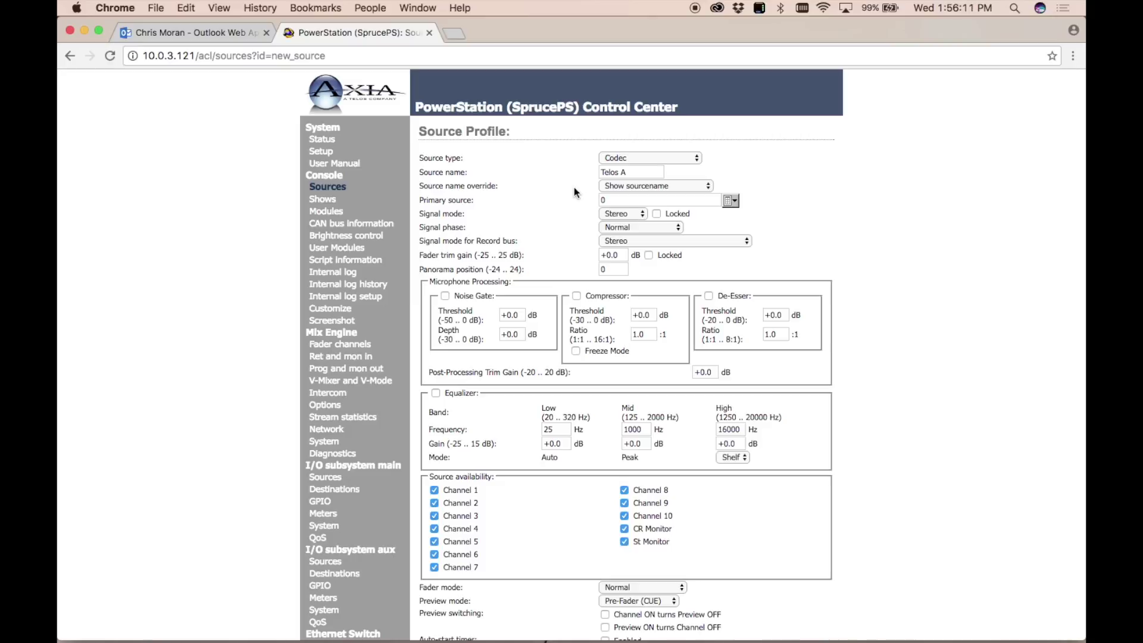
# Scroll the Primary source picker down to the 2027 A Telos entries.
pyautogui.click(731, 201)
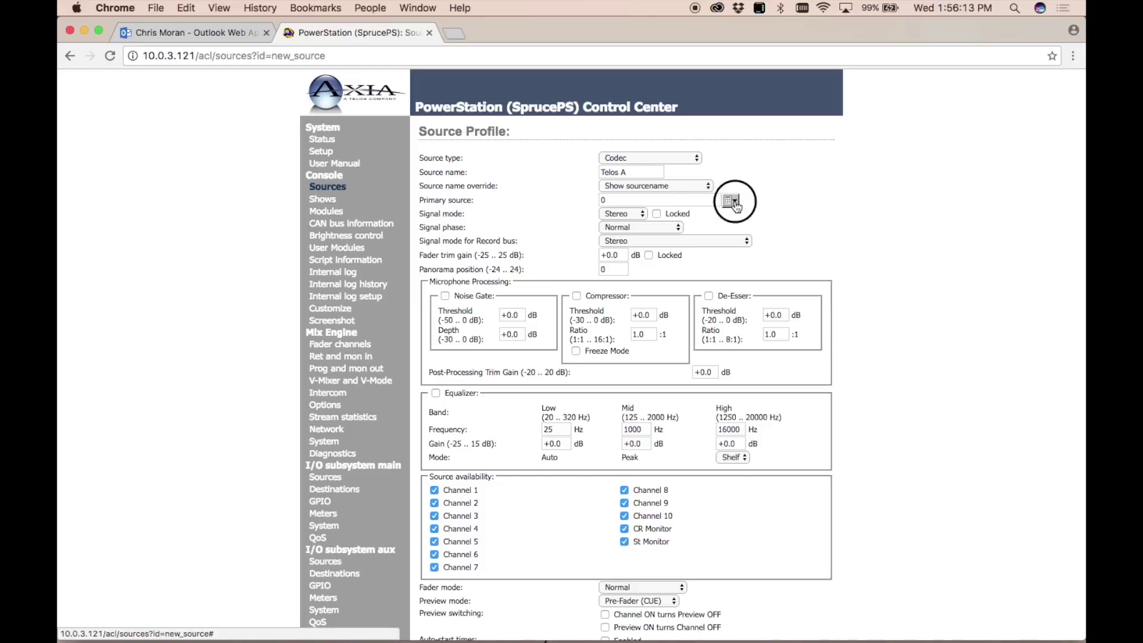
pyautogui.scroll(-5, 608, 337)
pyautogui.scroll(-15, 608, 340)
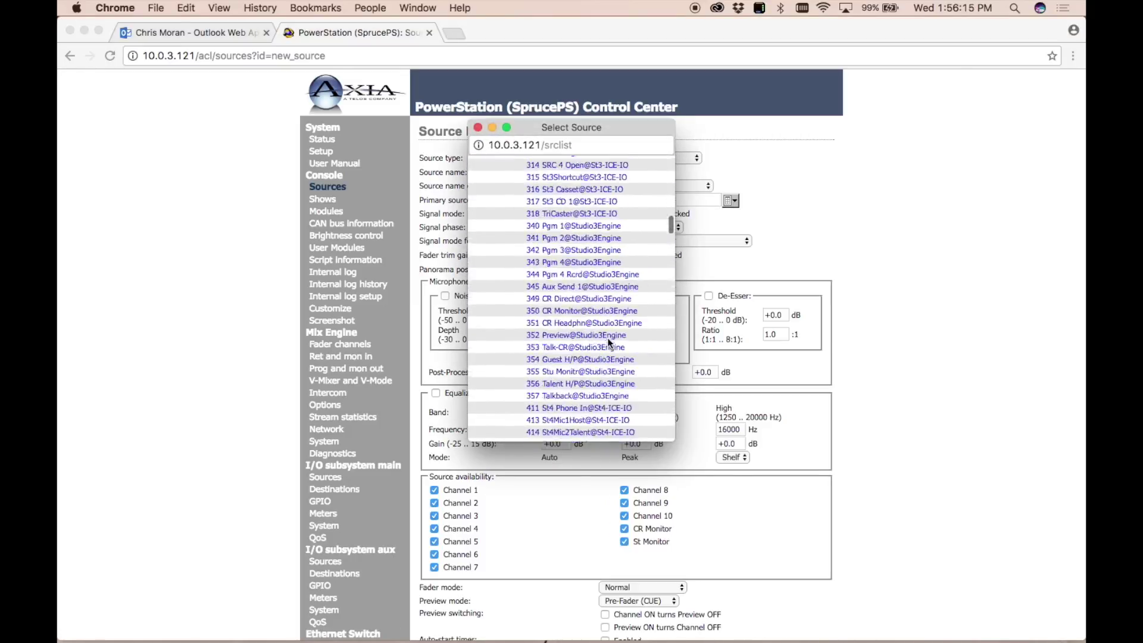
pyautogui.scroll(-15, 609, 344)
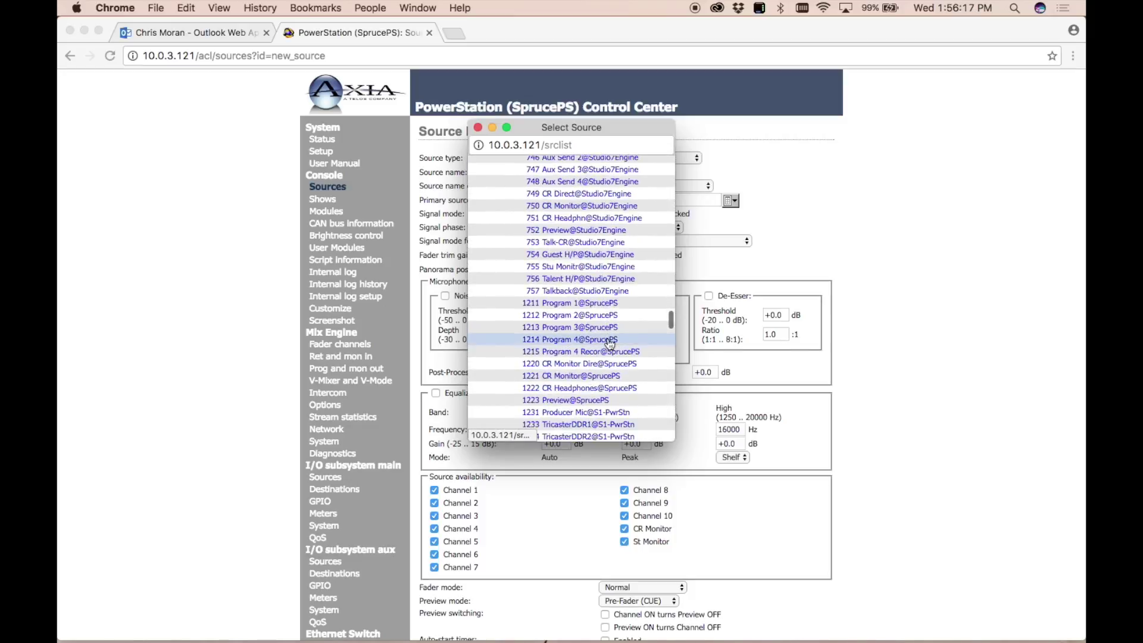
pyautogui.scroll(5, 609, 343)
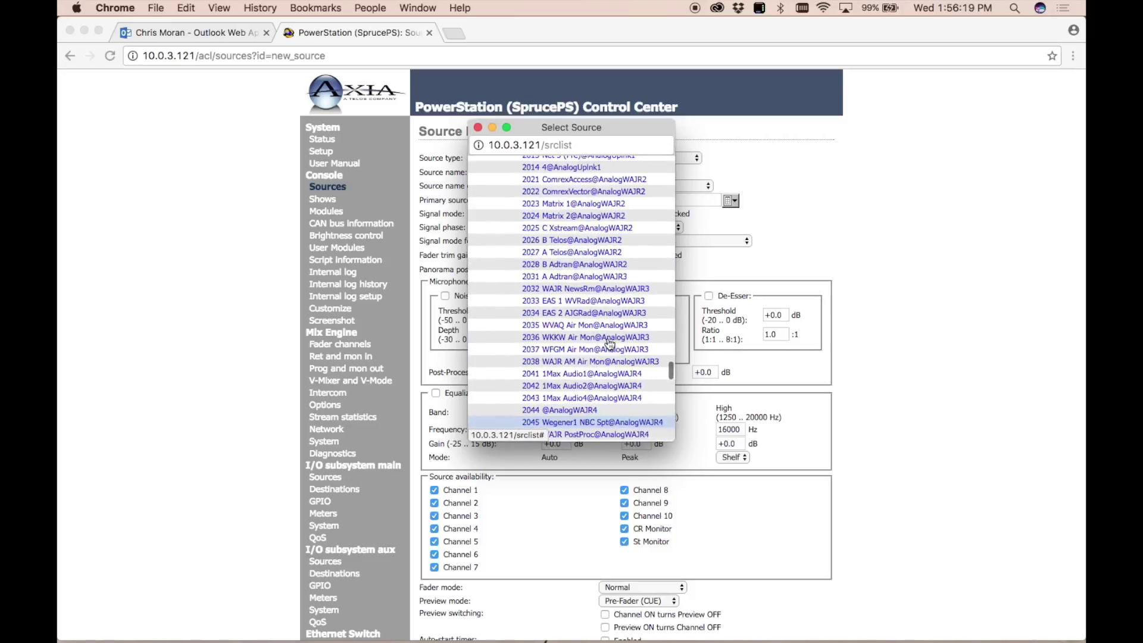
pyautogui.scroll(-3, 608, 337)
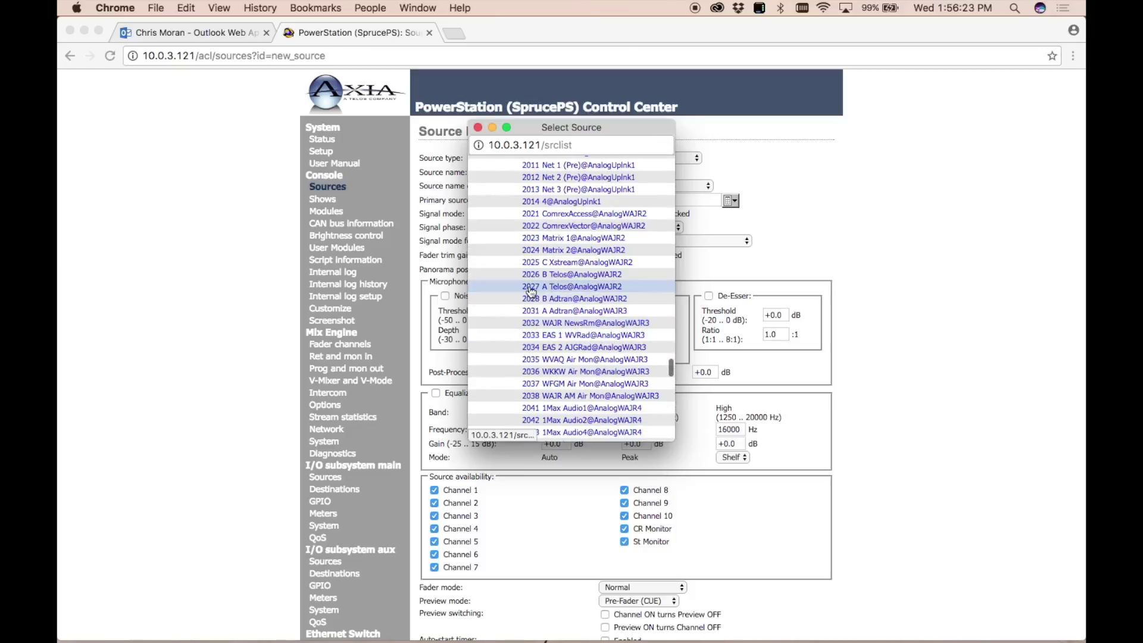
# Choose 2027 A Telos@AnalogWAJR2 as primary source and switch off the Noise Gate.
pyautogui.click(595, 287)
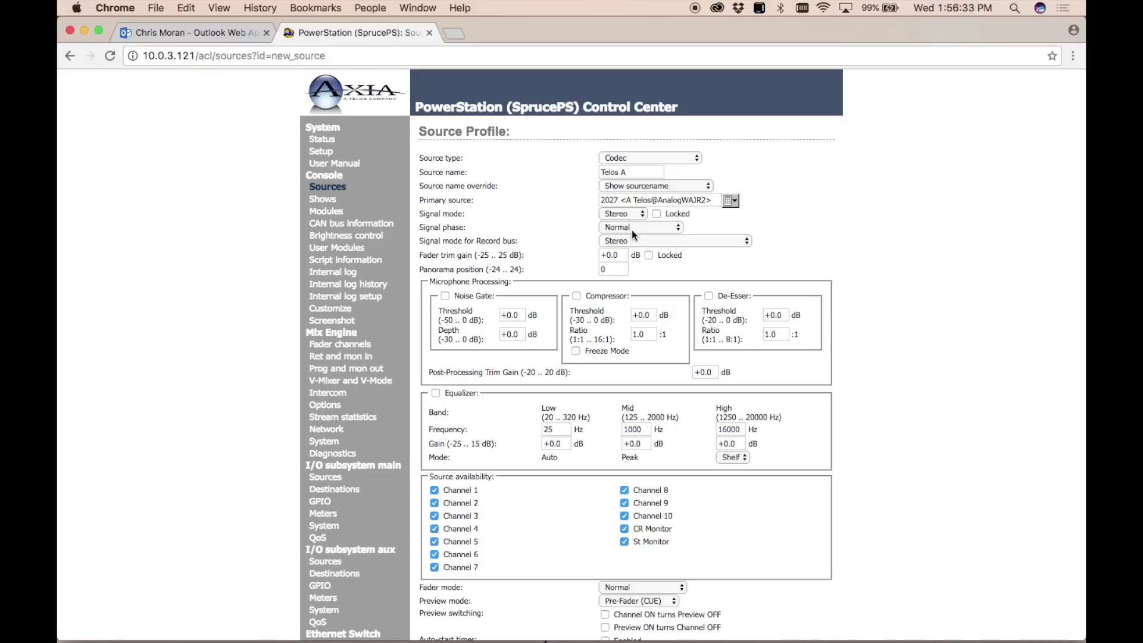
pyautogui.scroll(-4, 550, 267)
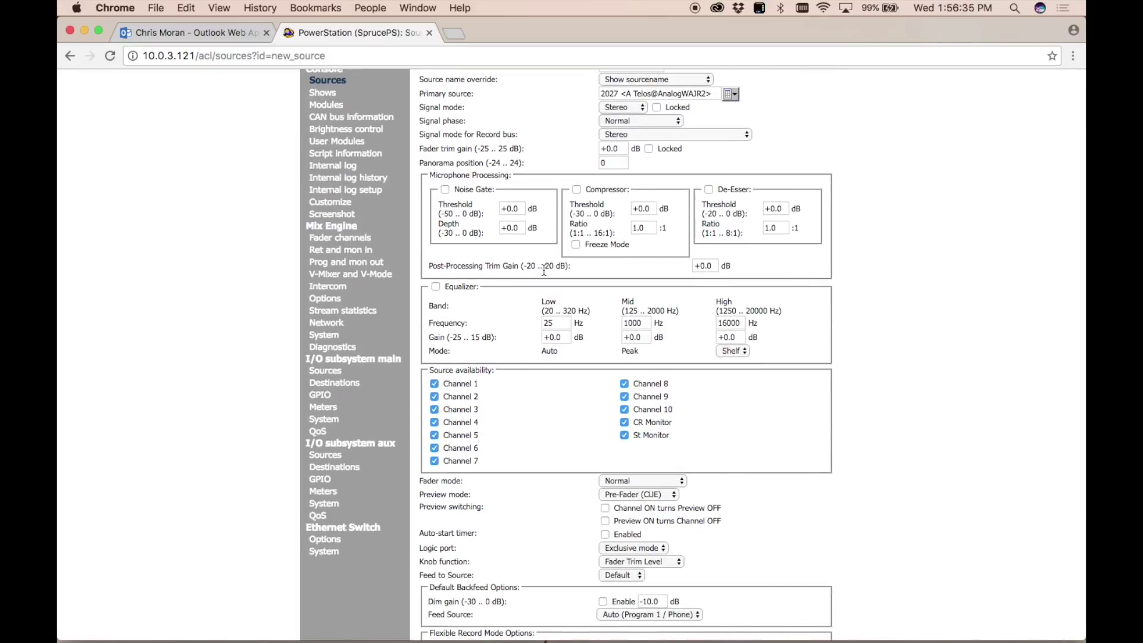
pyautogui.scroll(2, 543, 270)
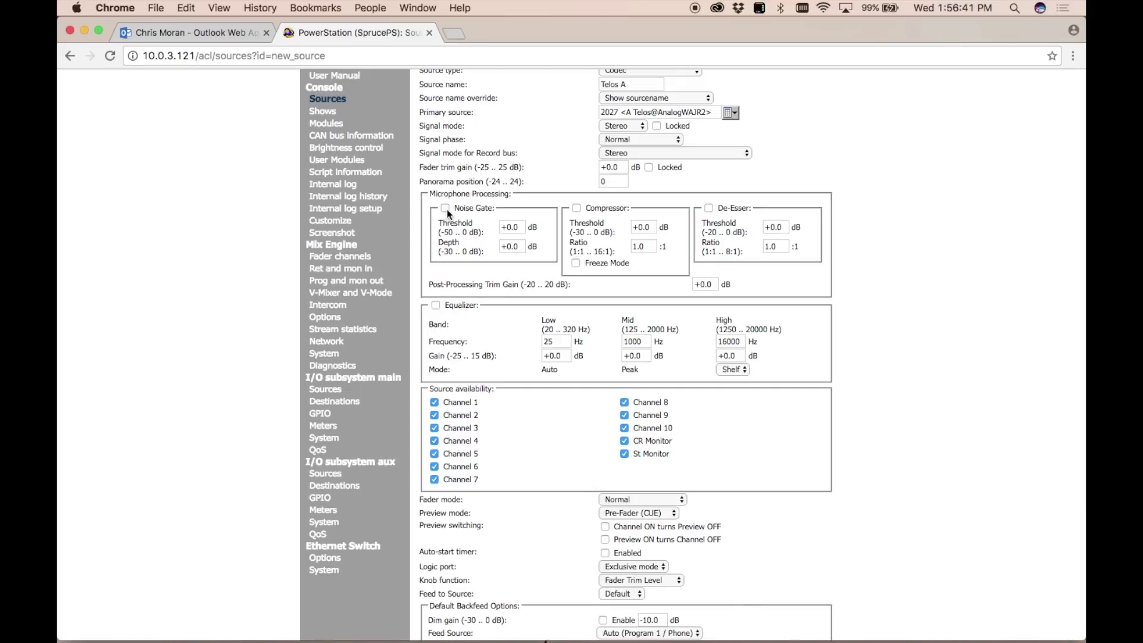
pyautogui.click(447, 210)
# Uncheck CR Monitor and St Monitor under Source availability.
pyautogui.scroll(-5, 866, 317)
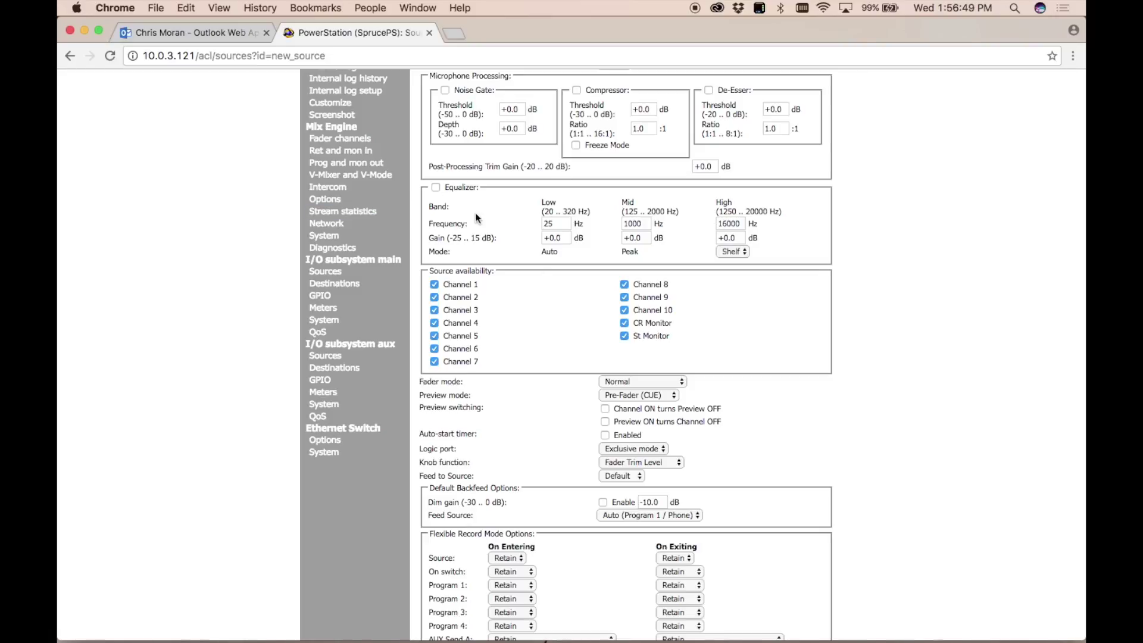
pyautogui.scroll(-2, 827, 301)
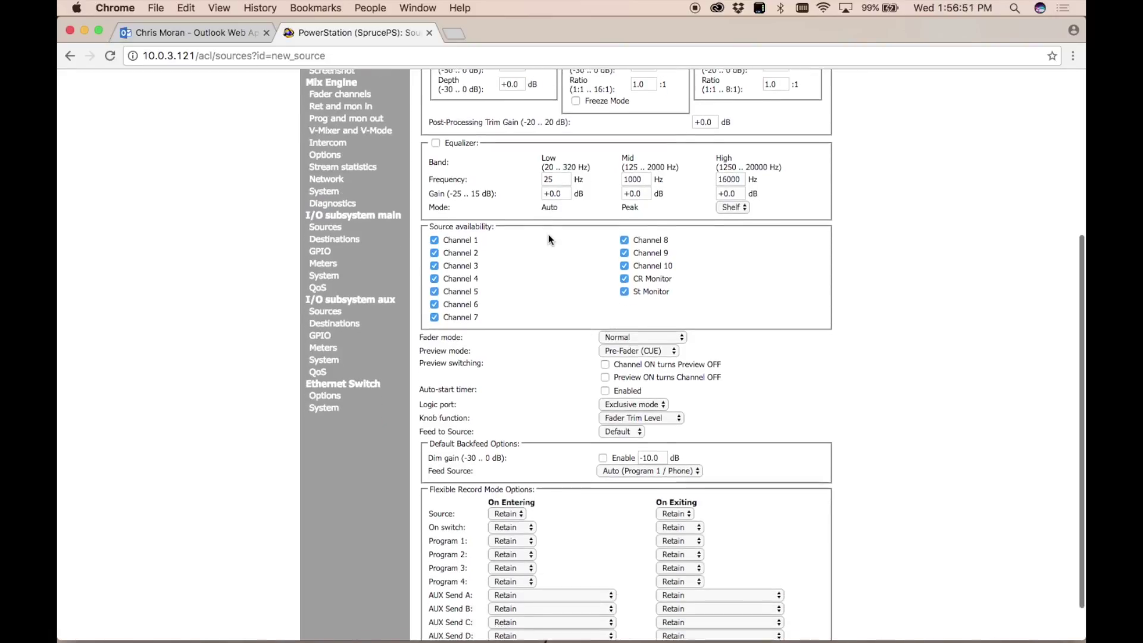
pyautogui.scroll(1, 471, 268)
pyautogui.click(625, 294)
pyautogui.click(623, 307)
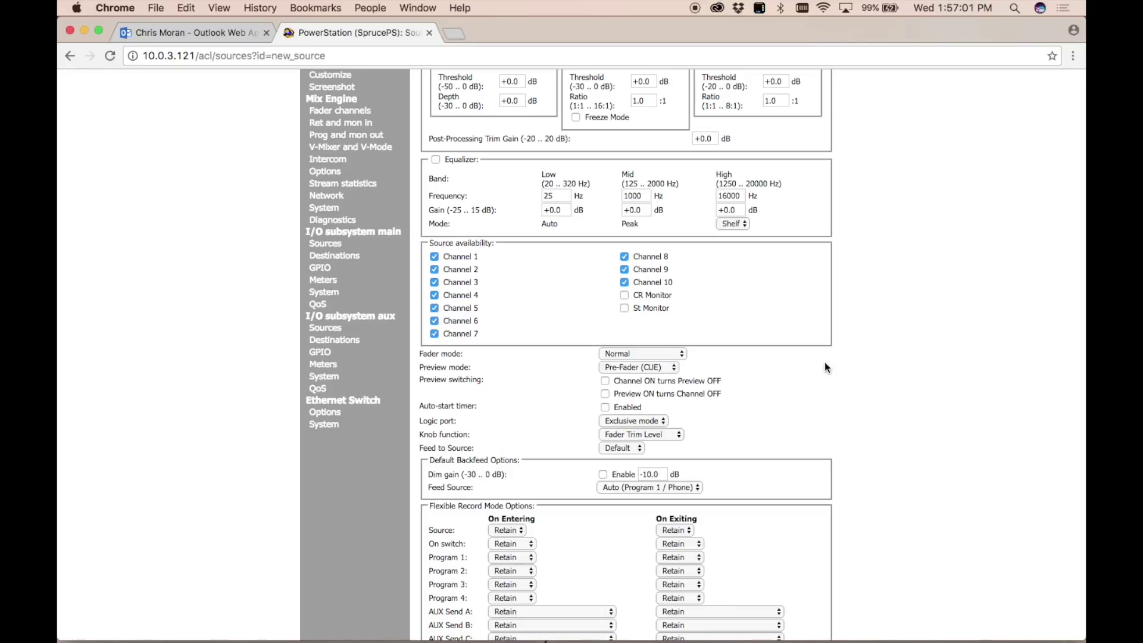
# Review the Preview mode and Feed Source options, leaving Feed Source on Auto (Program 1 / Phone).
pyautogui.scroll(-2, 824, 363)
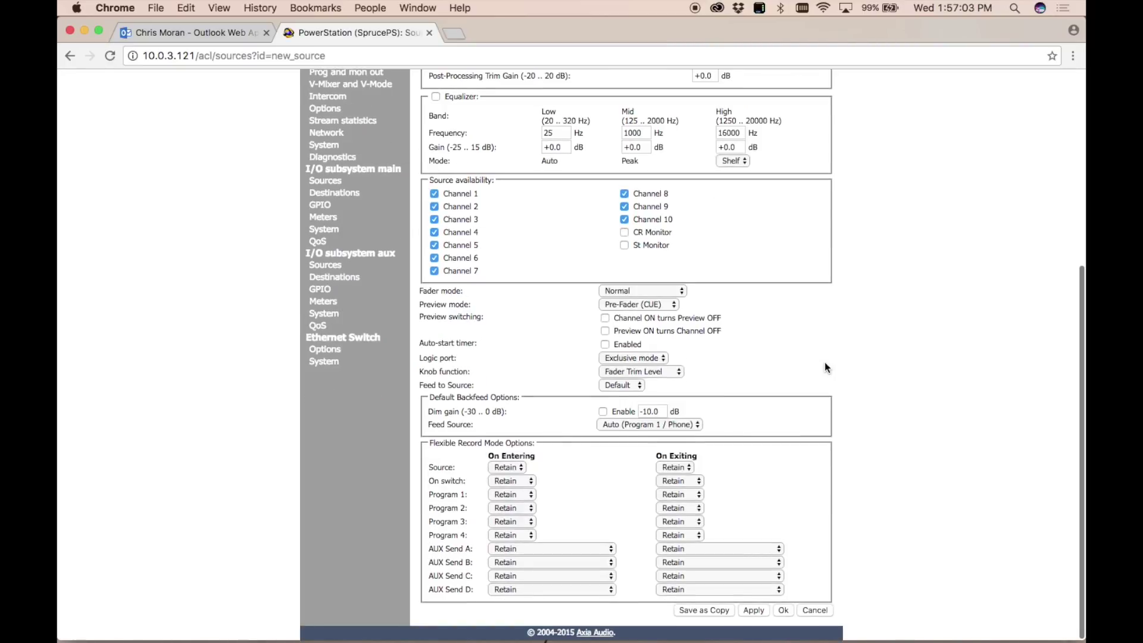
pyautogui.scroll(-2, 824, 362)
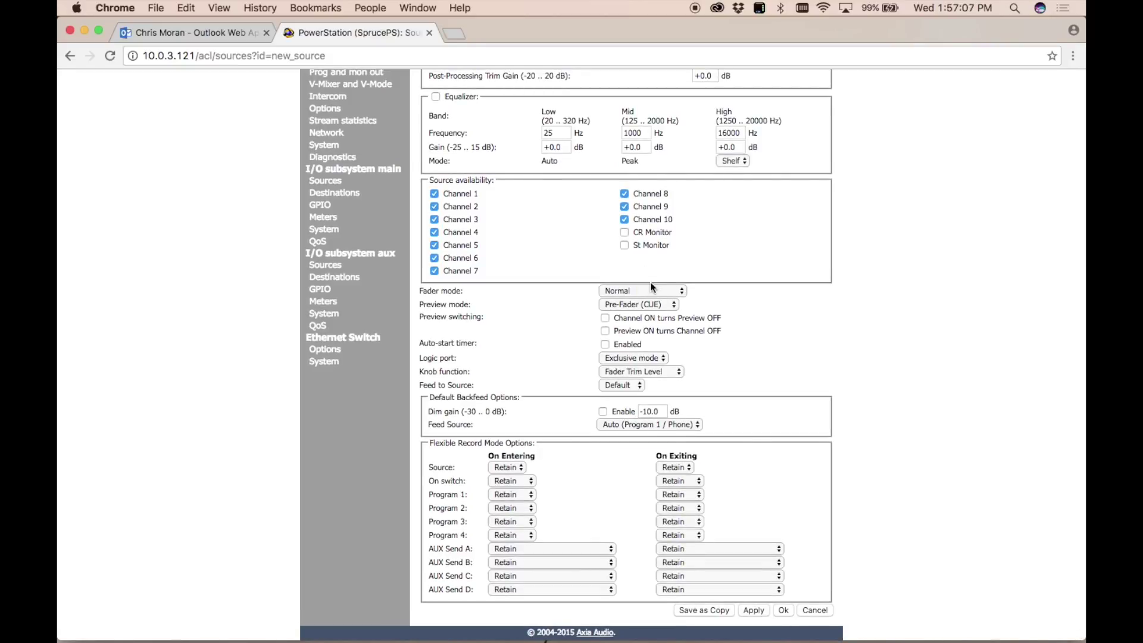
pyautogui.click(652, 302)
pyautogui.click(673, 319)
pyautogui.click(864, 338)
pyautogui.click(643, 424)
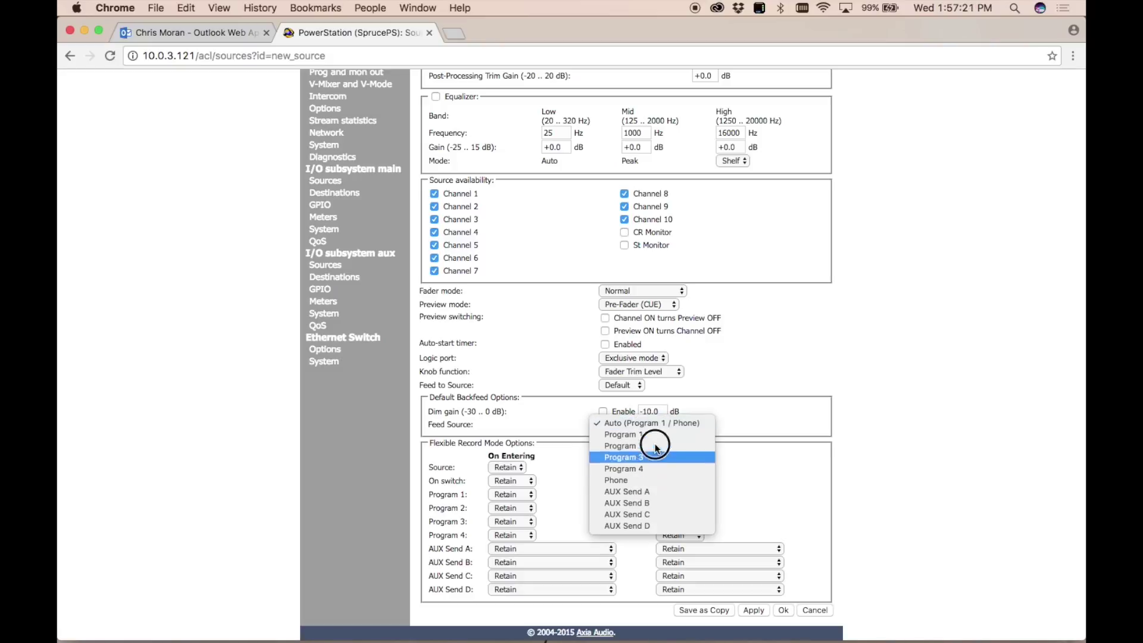
pyautogui.click(658, 424)
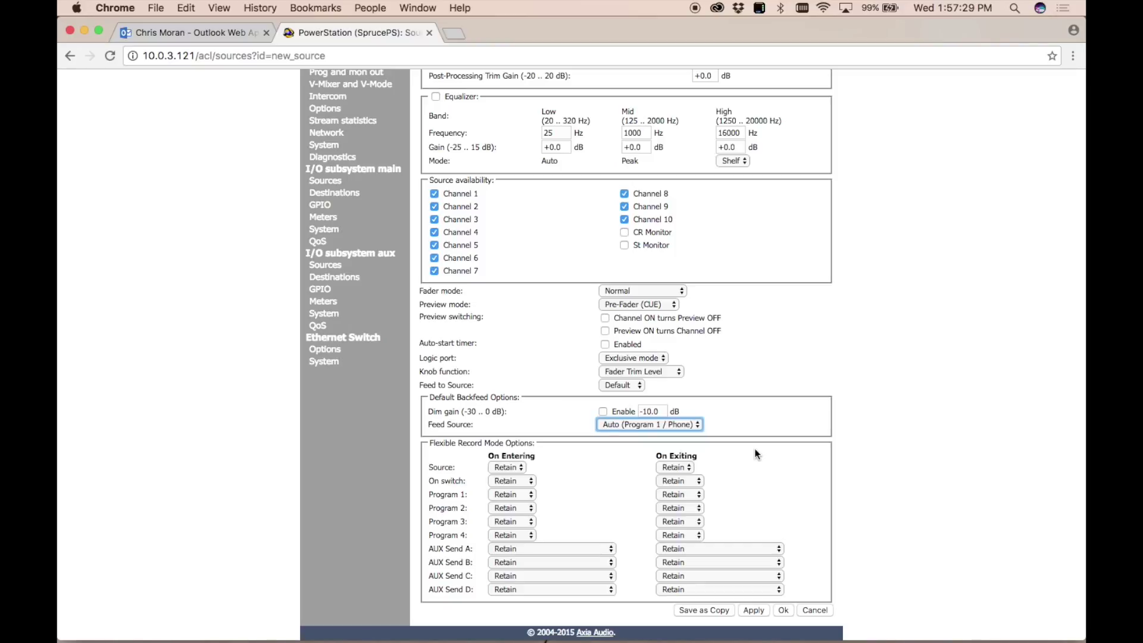
pyautogui.click(872, 430)
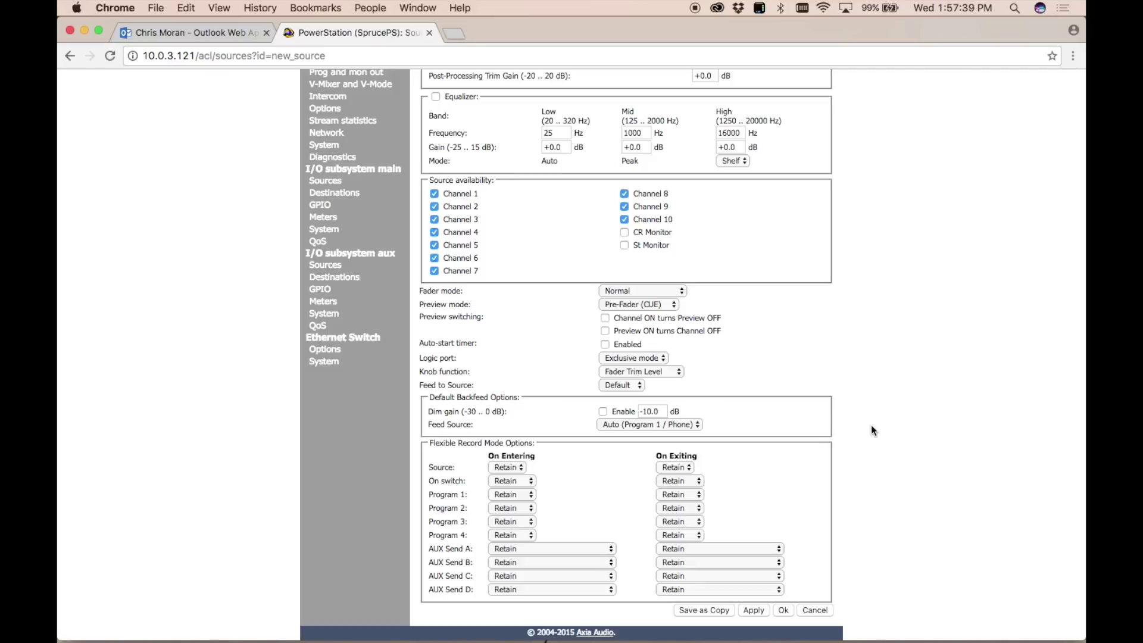
pyautogui.scroll(-2, 872, 430)
pyautogui.scroll(10, 734, 355)
pyautogui.scroll(-10, 735, 355)
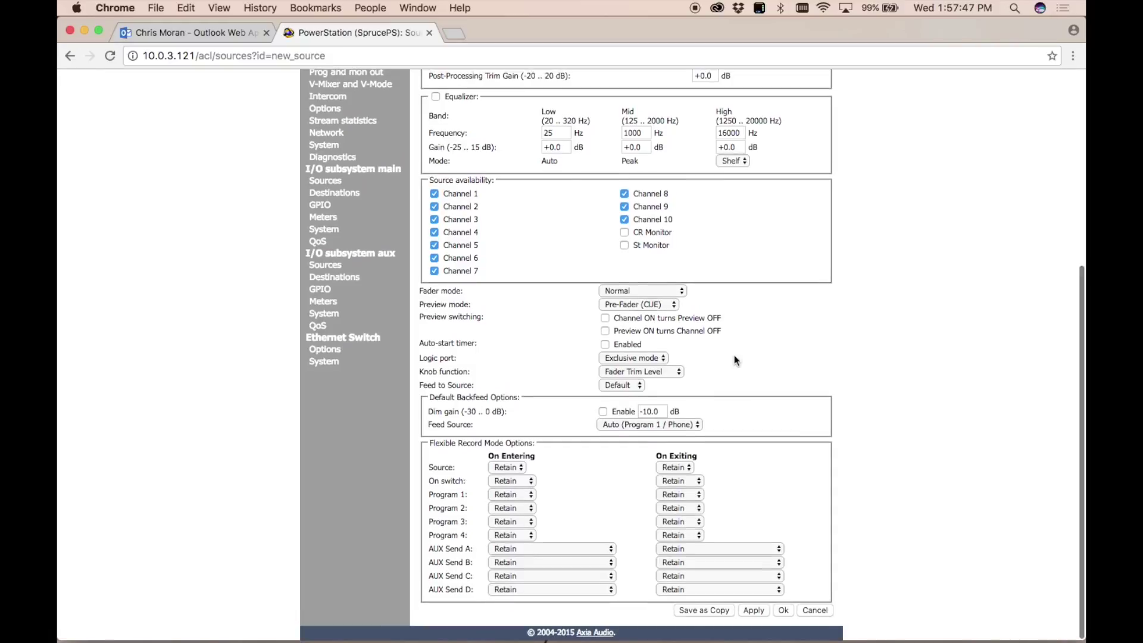
pyautogui.scroll(10, 734, 356)
pyautogui.scroll(-10, 734, 355)
# Save the Telos A profile and start another new source profile.
pyautogui.click(783, 610)
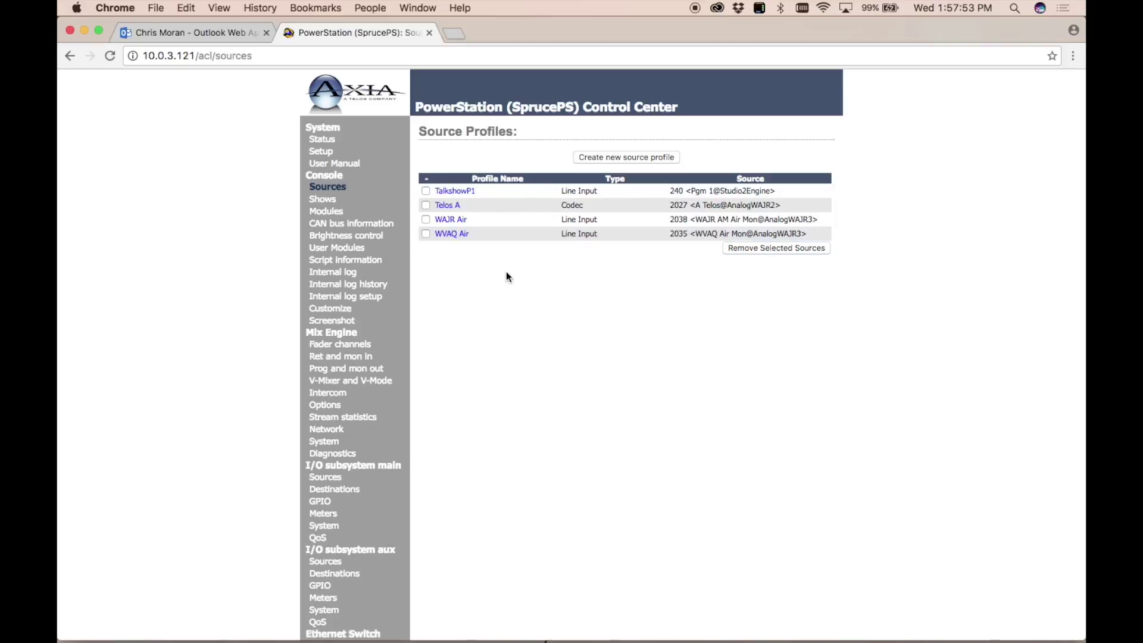
pyautogui.click(624, 159)
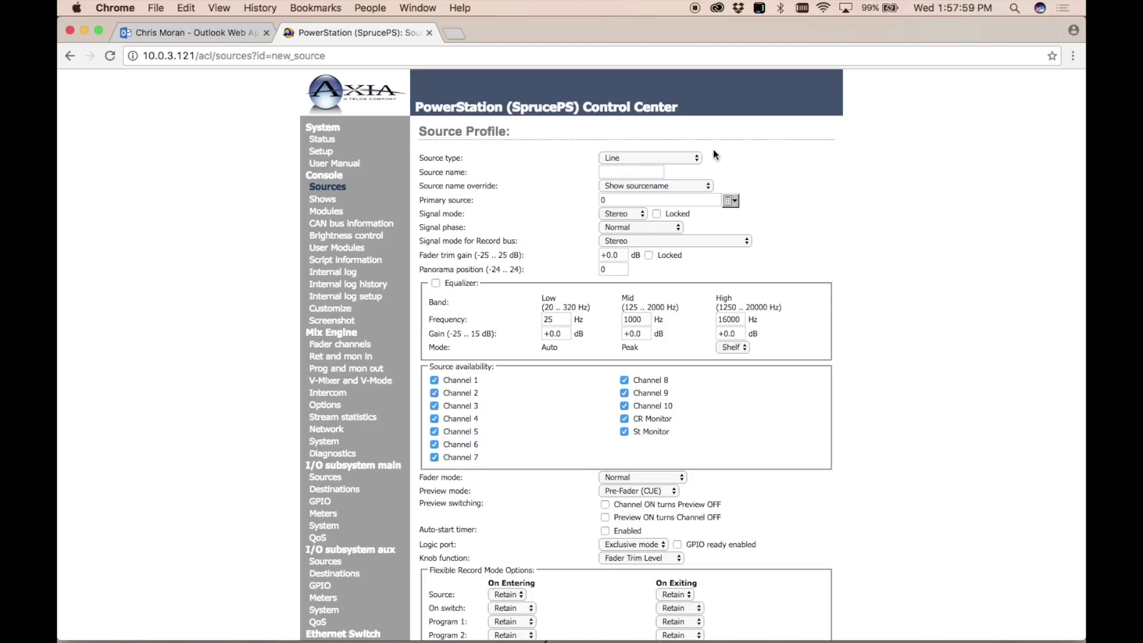
pyautogui.click(674, 156)
pyautogui.click(774, 149)
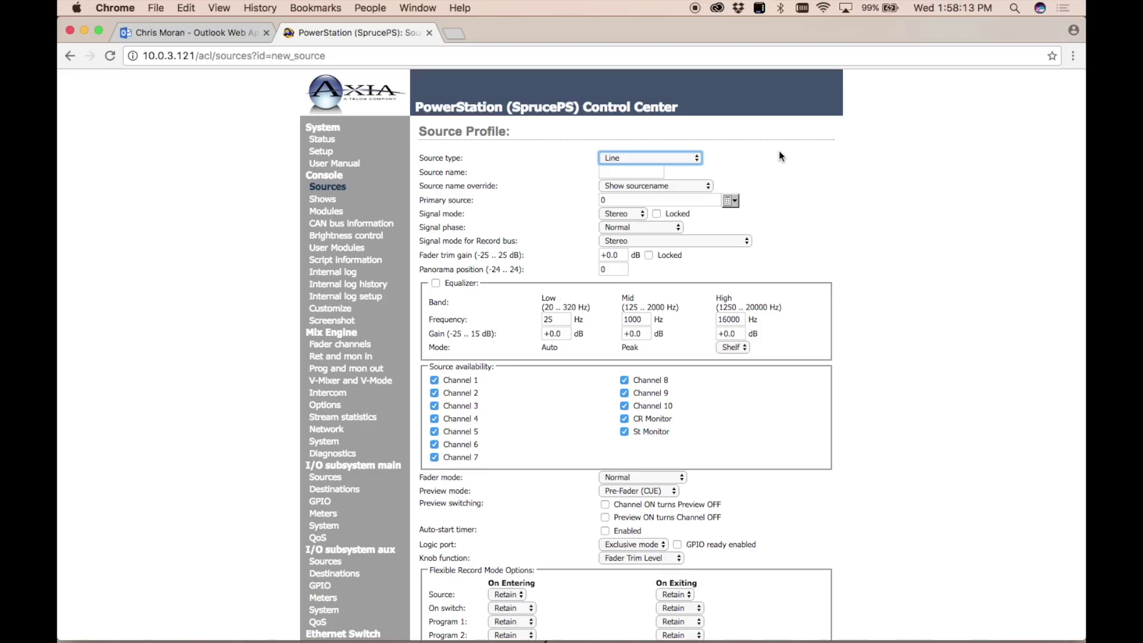
# Set the source type to Operator Microphone and name it Host Mic.
pyautogui.click(635, 156)
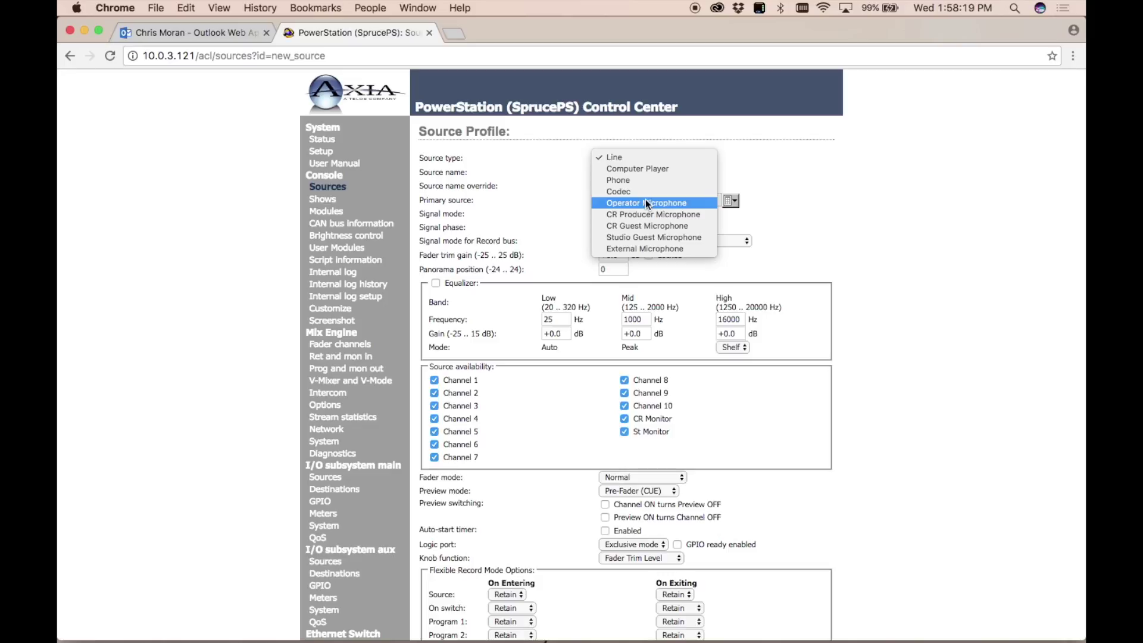
pyautogui.click(646, 201)
pyautogui.click(632, 172)
pyautogui.write('Host Mic')
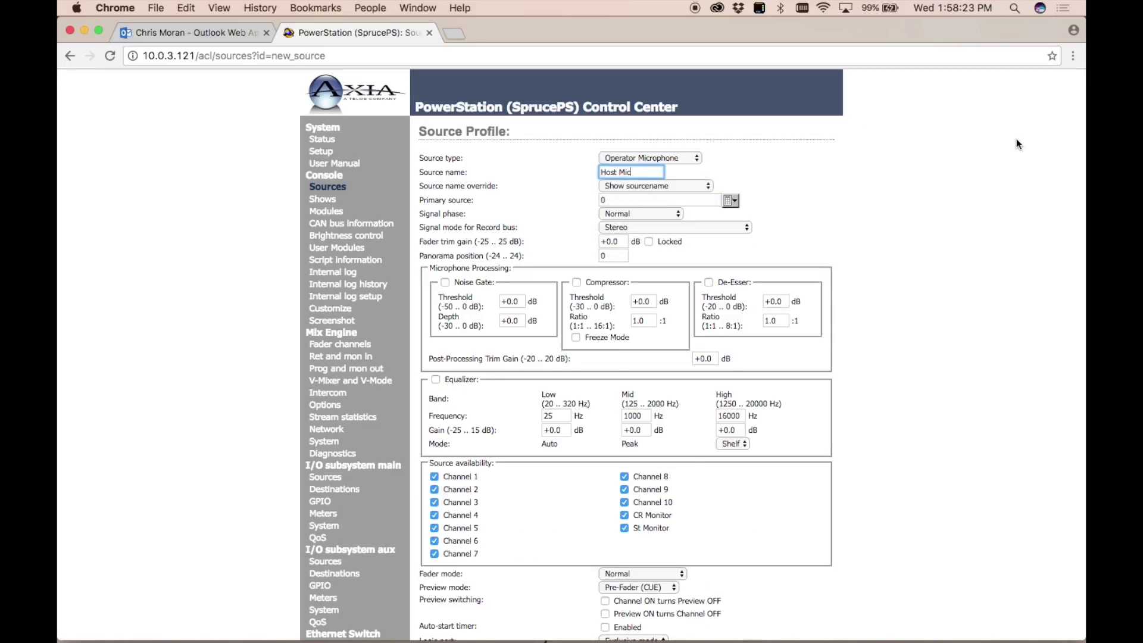
pyautogui.click(733, 201)
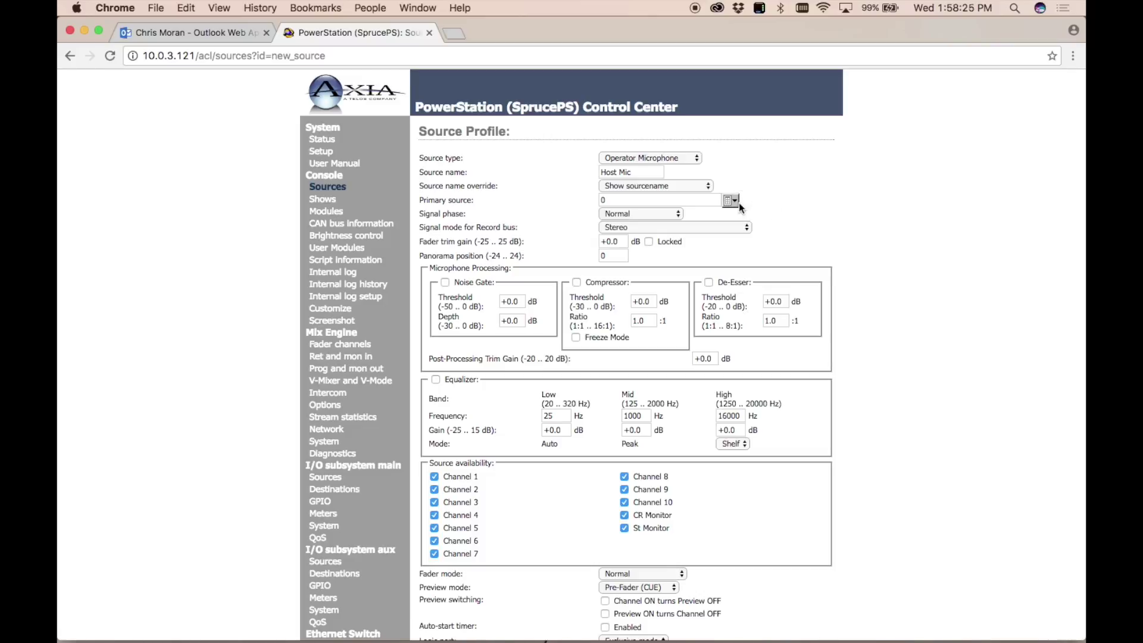
# Choose 1241 Spruce Host@Spruce-Mic as Host Mic's primary source and review signal phase options.
pyautogui.scroll(-10, 640, 320)
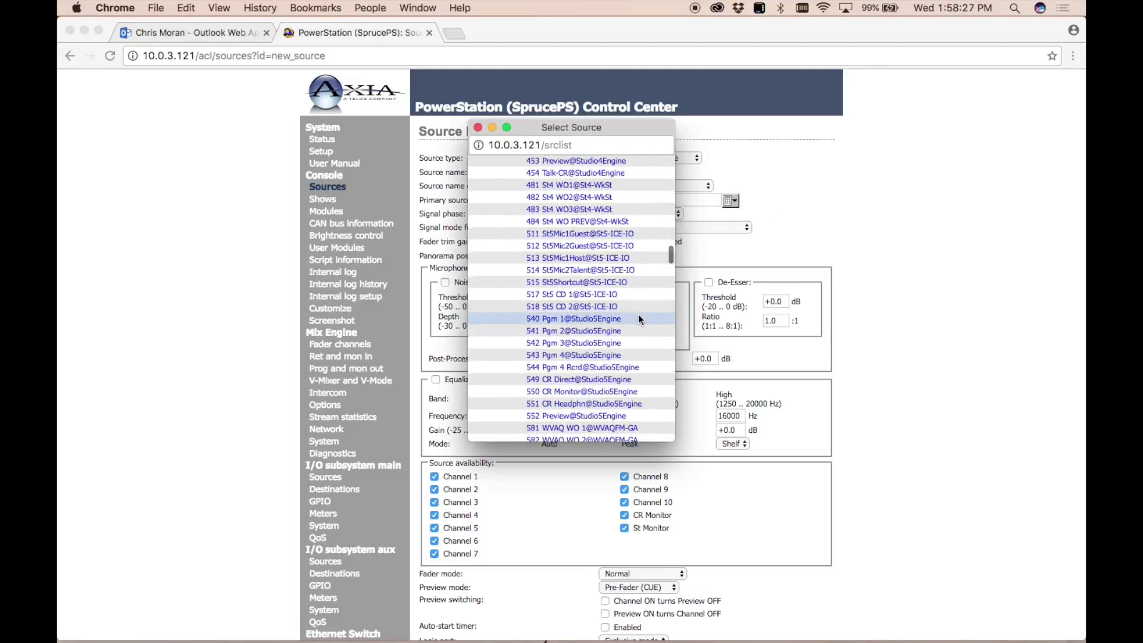
pyautogui.scroll(-15, 639, 317)
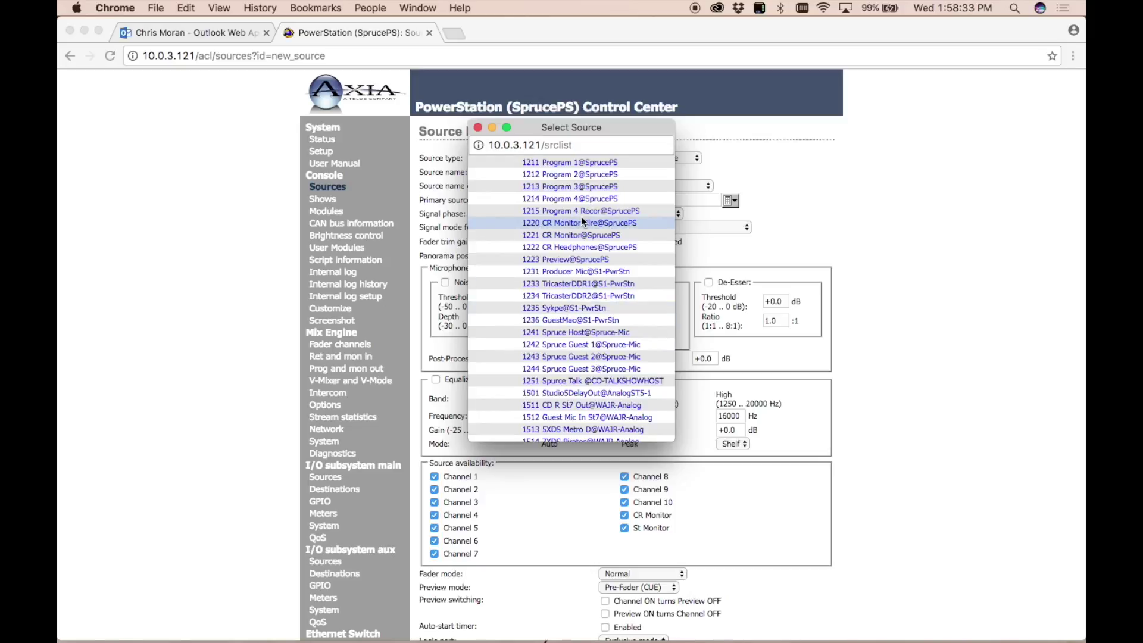
pyautogui.scroll(3, 598, 277)
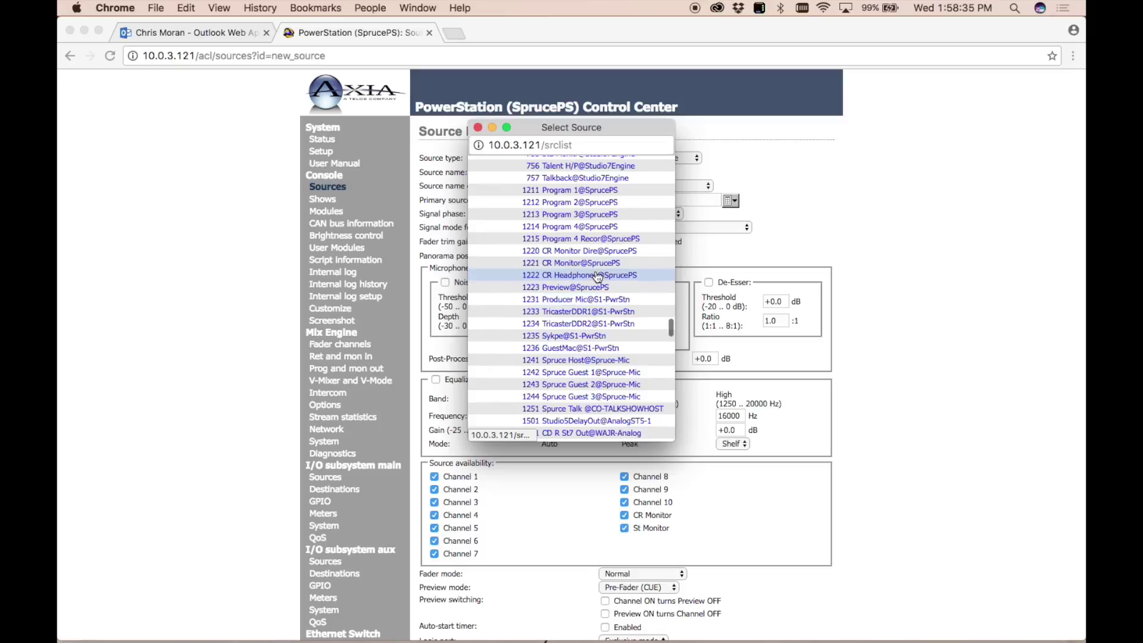
pyautogui.scroll(-2, 598, 277)
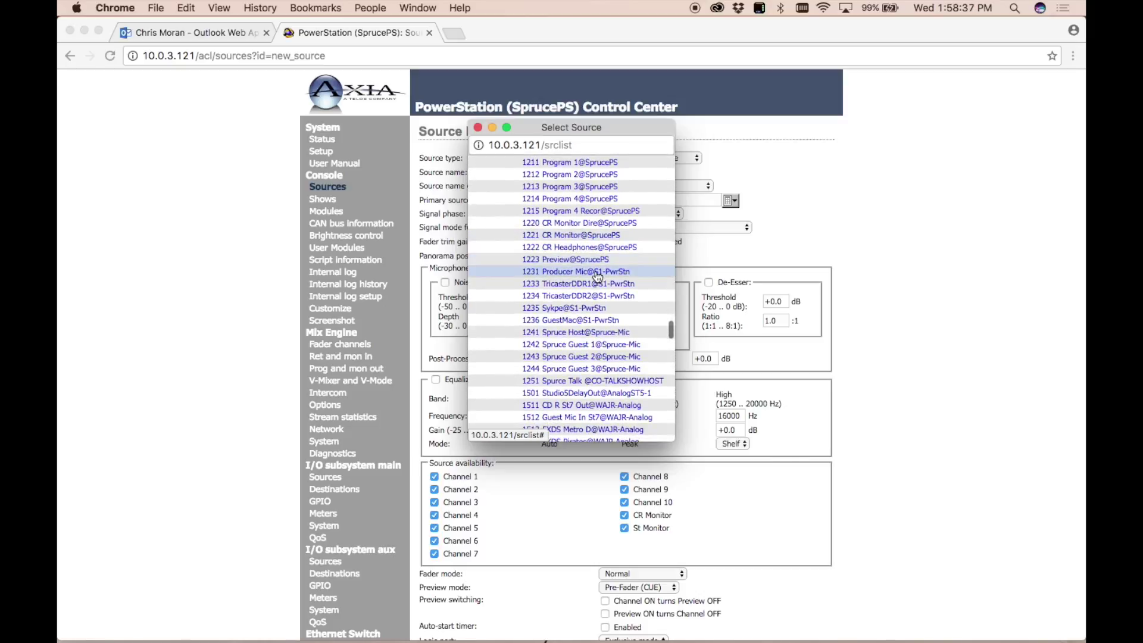
pyautogui.scroll(-1, 598, 277)
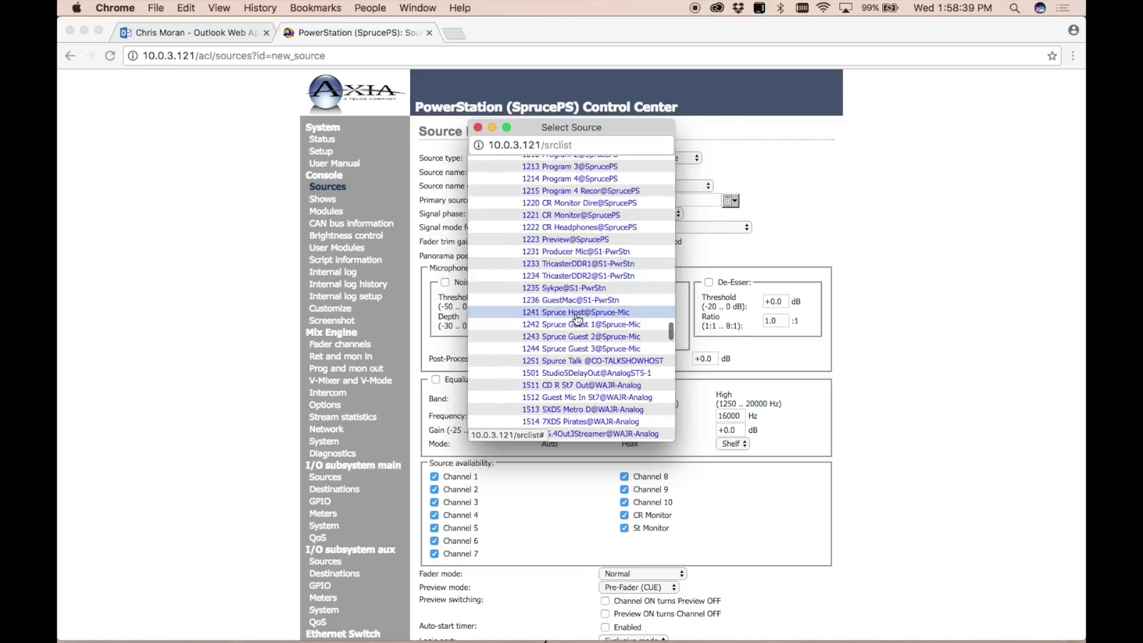
pyautogui.click(577, 313)
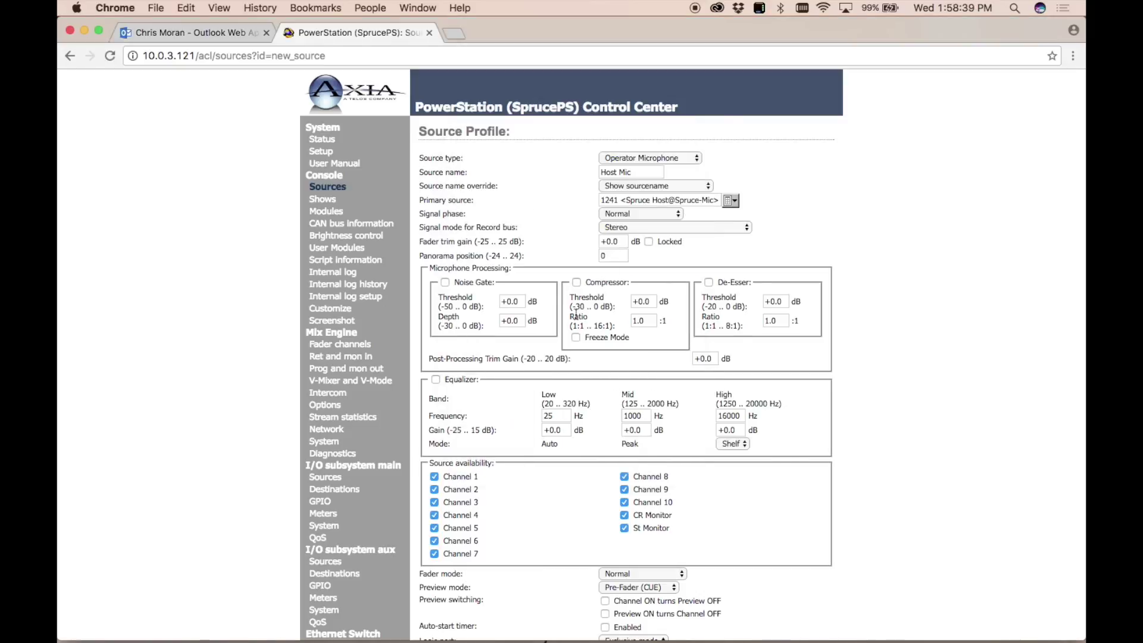
pyautogui.click(641, 212)
# Keep the Host Mic signal phase at Normal and record bus at Stereo.
pyautogui.click(793, 160)
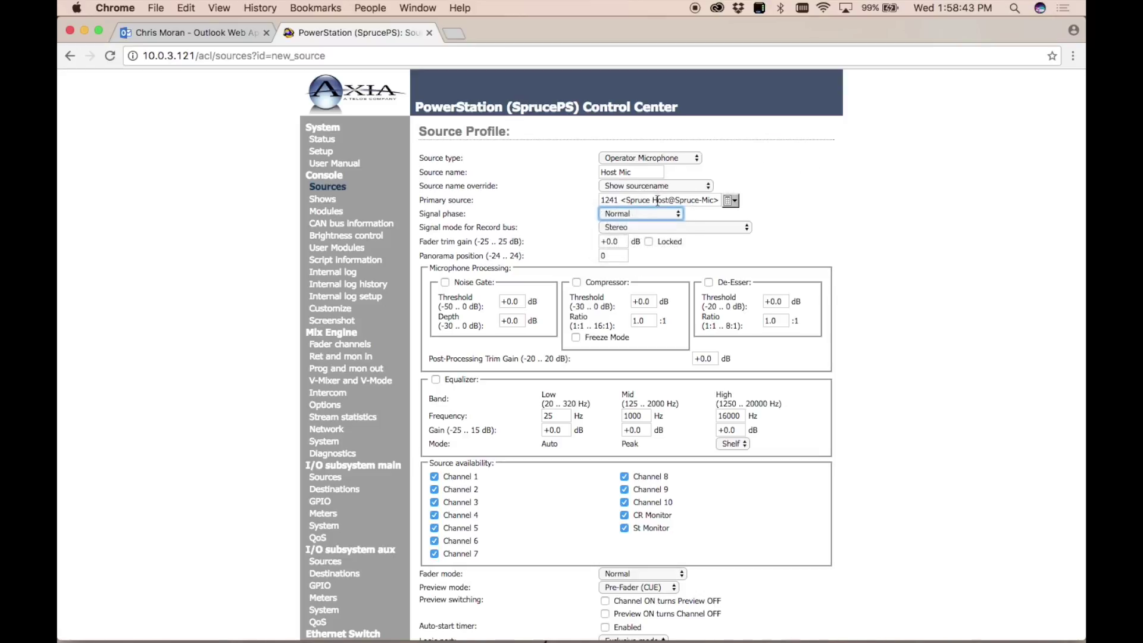
pyautogui.click(650, 227)
pyautogui.click(831, 219)
pyautogui.click(853, 242)
pyautogui.scroll(-3, 852, 241)
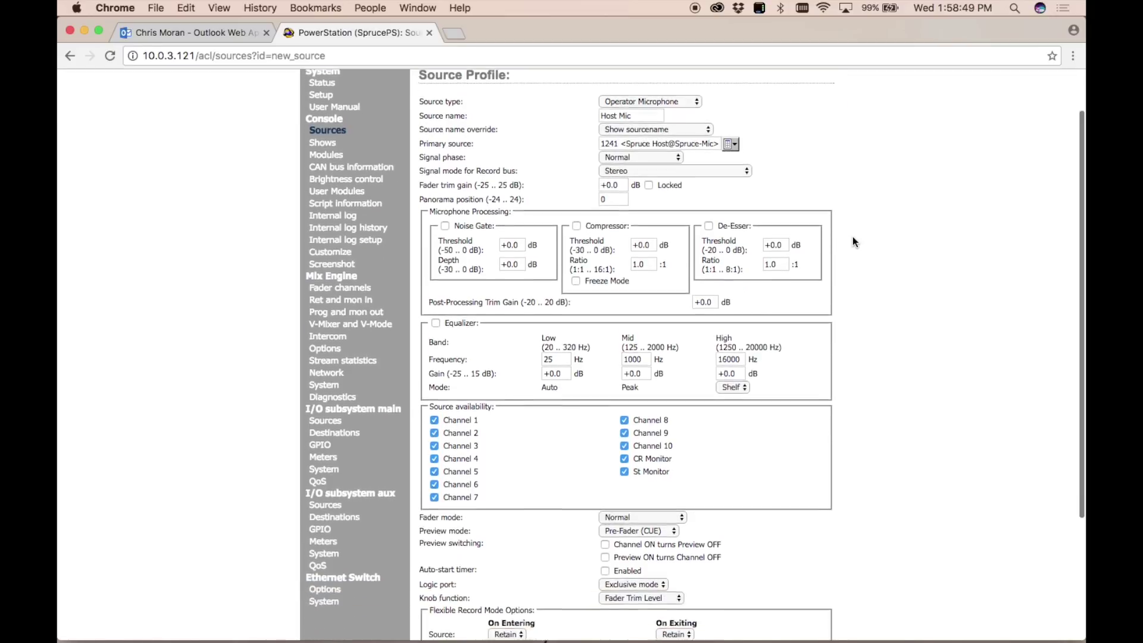
pyautogui.scroll(-1, 852, 241)
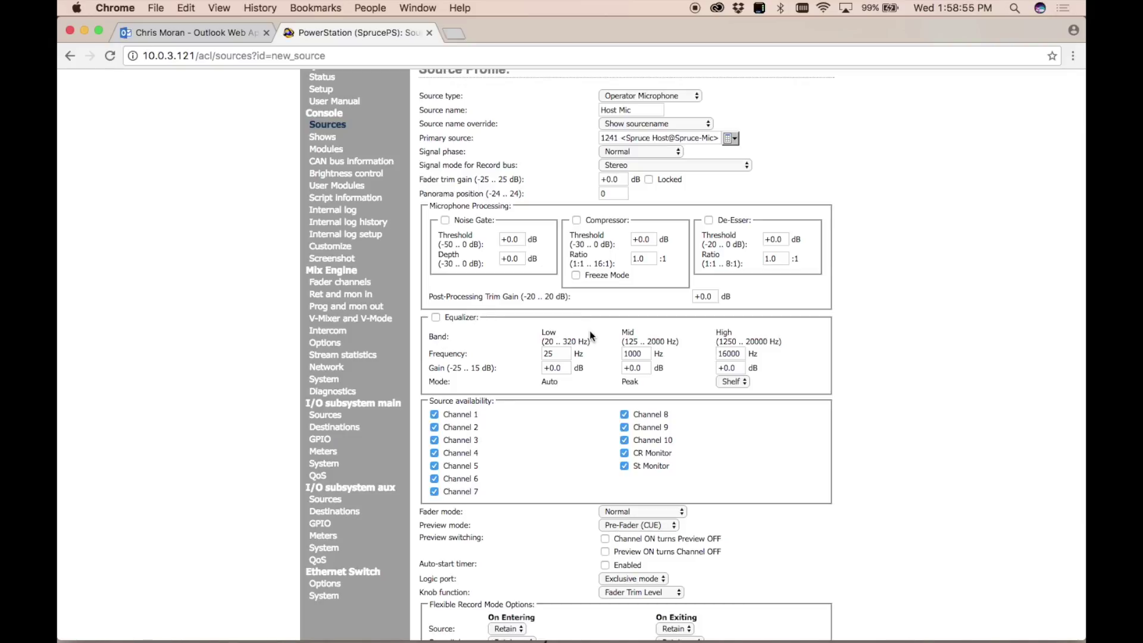
pyautogui.scroll(-6, 591, 337)
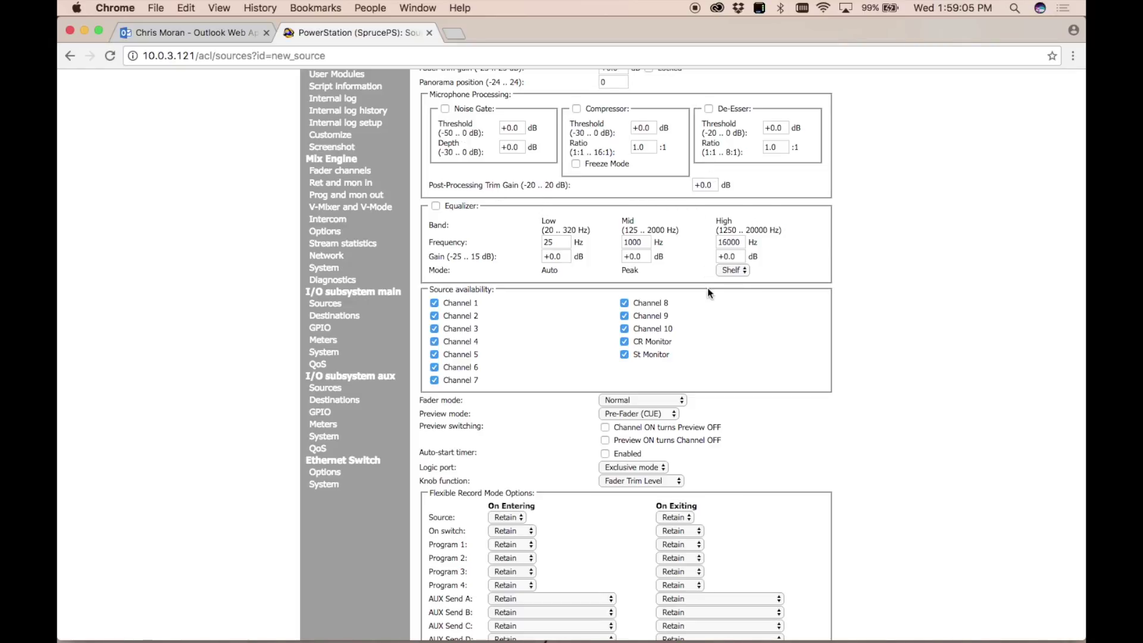
# Clear CR Monitor and St Monitor availability and save the Host Mic profile.
pyautogui.click(625, 341)
pyautogui.click(625, 354)
pyautogui.scroll(-2, 742, 366)
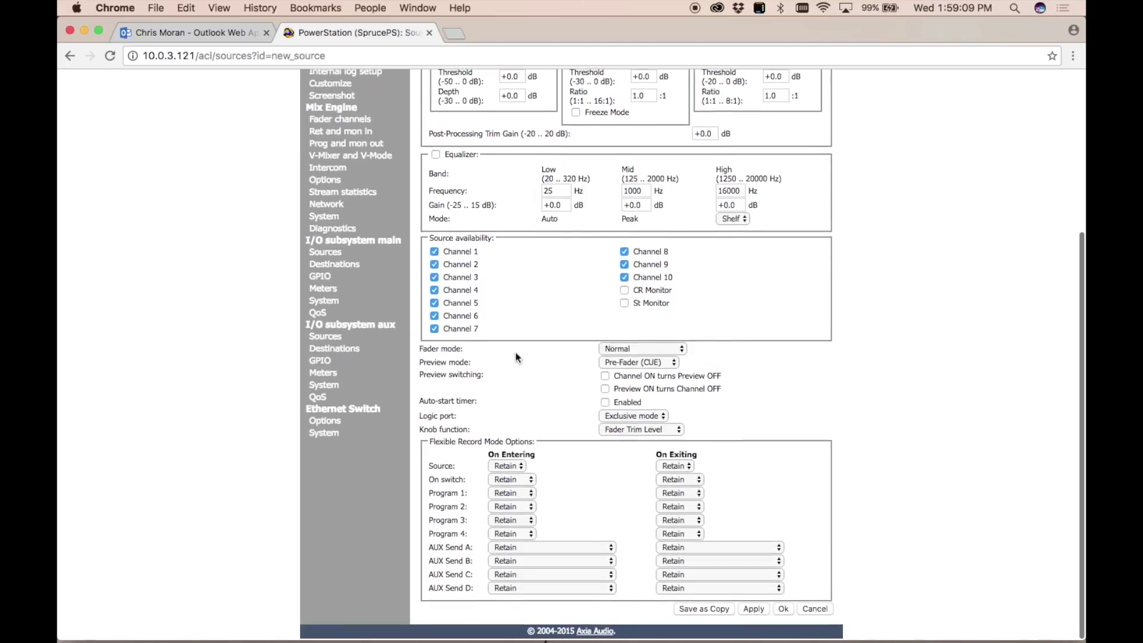
pyautogui.scroll(-1, 774, 329)
pyautogui.click(783, 611)
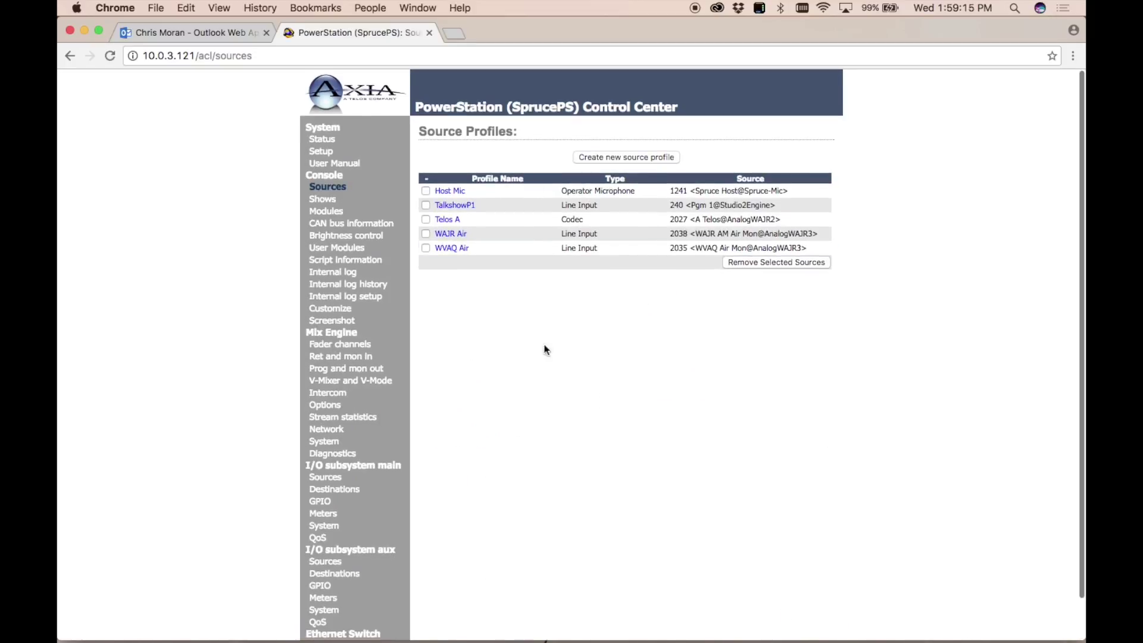
# Start a new CR Guest Microphone source profile named 'Guest 1'.
pyautogui.click(624, 156)
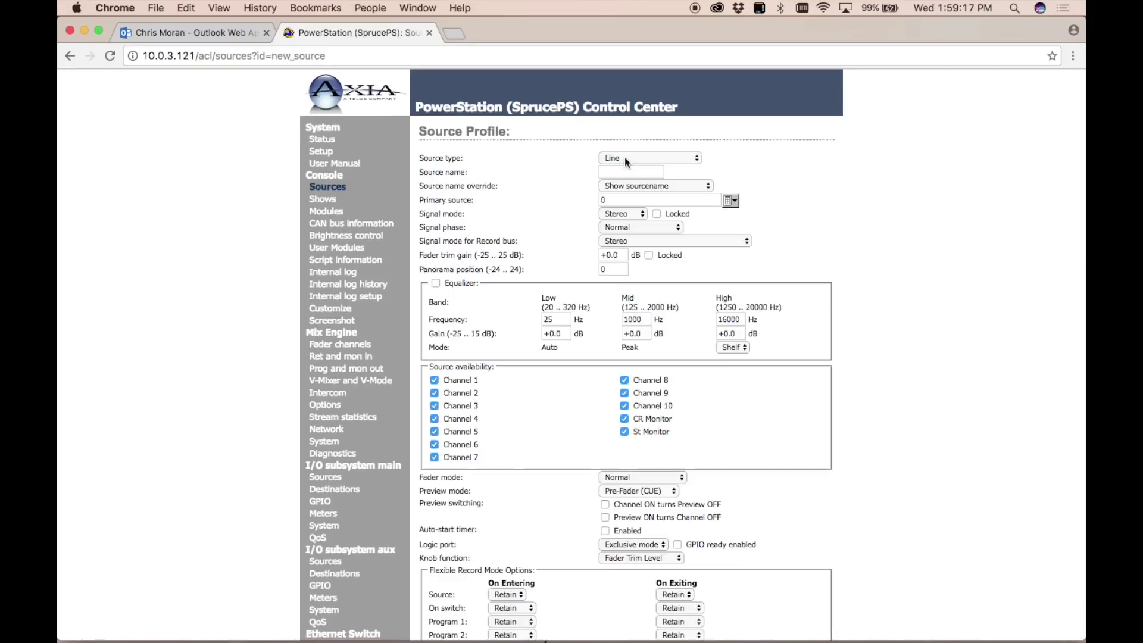
pyautogui.click(624, 156)
pyautogui.click(736, 137)
pyautogui.click(700, 155)
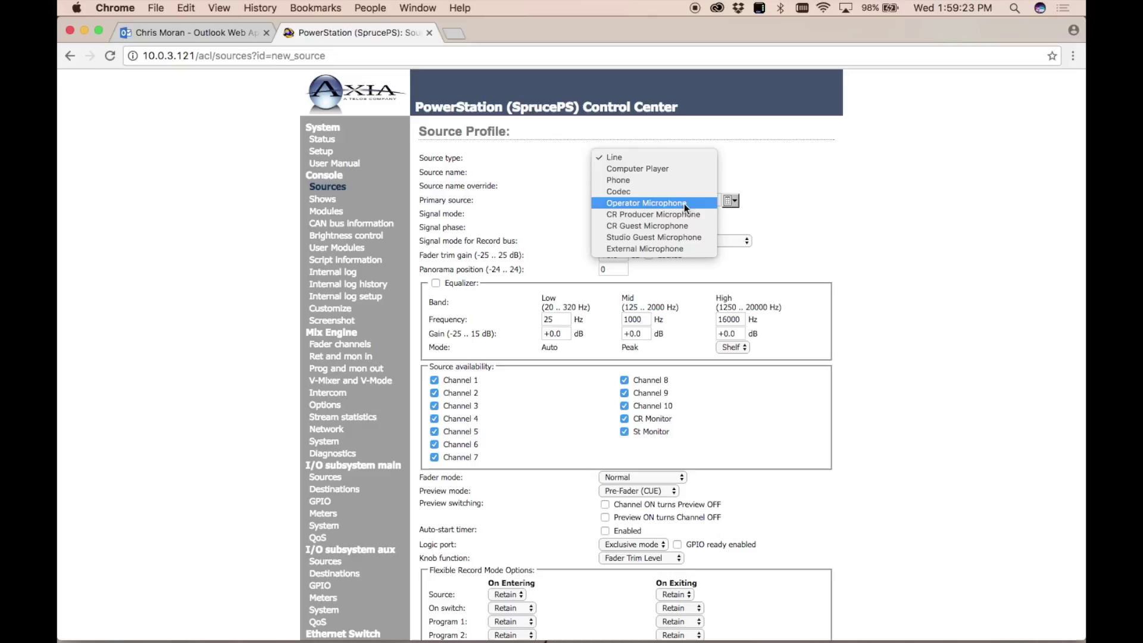
pyautogui.click(674, 227)
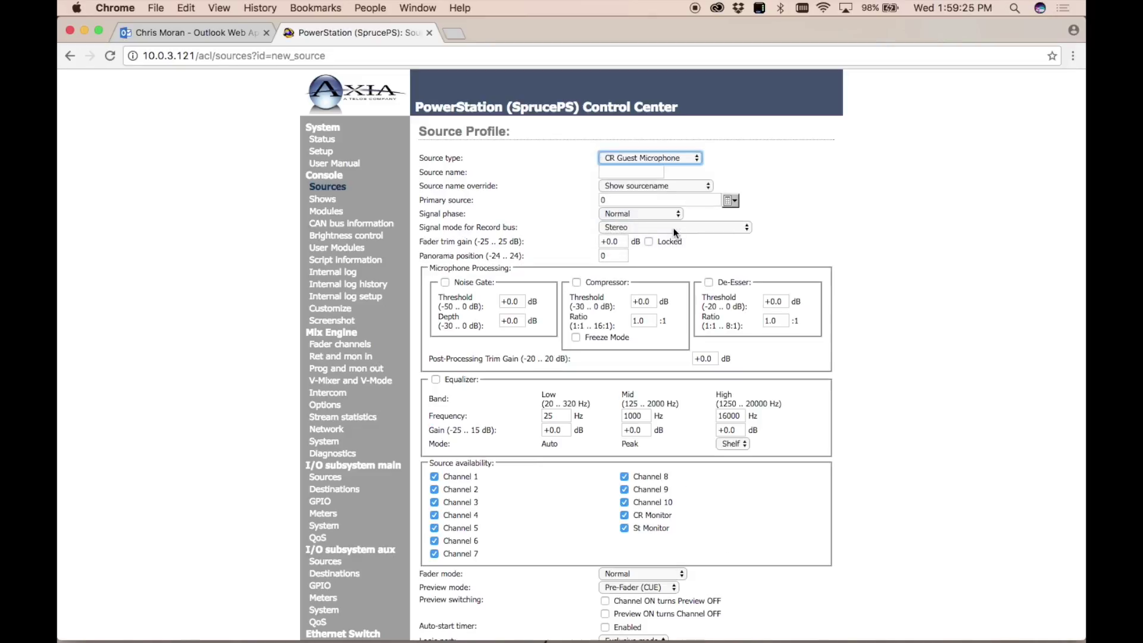
pyautogui.click(636, 172)
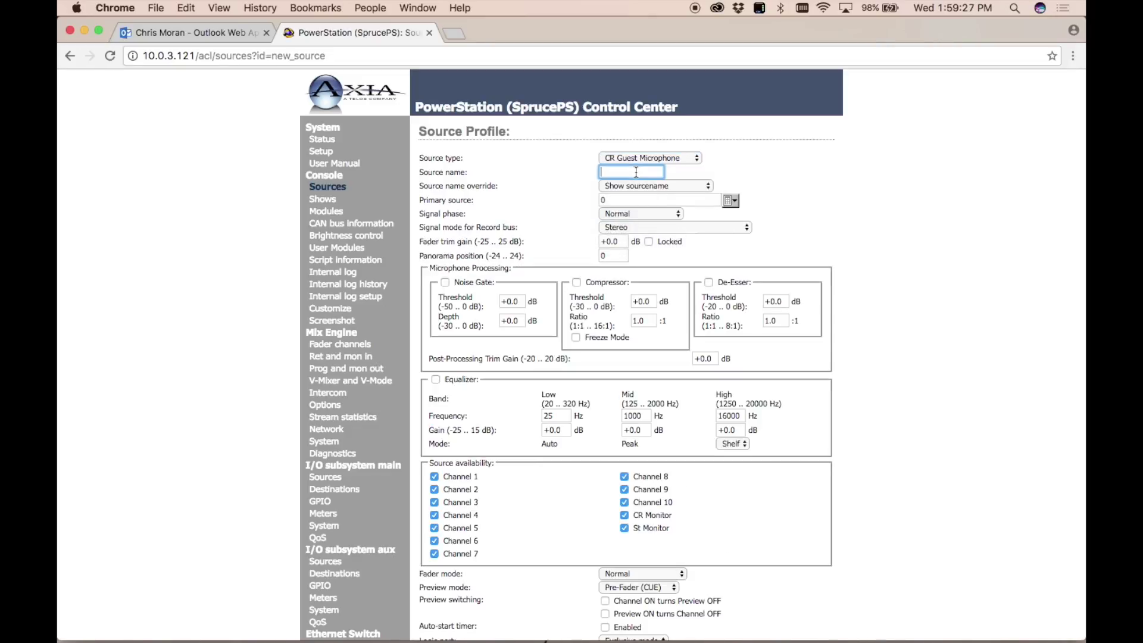
pyautogui.write('Guest 1')
# Assign primary source 1242 Spruce Guest 1, clear CR and St Monitor, and save.
pyautogui.click(730, 201)
pyautogui.scroll(-15, 594, 312)
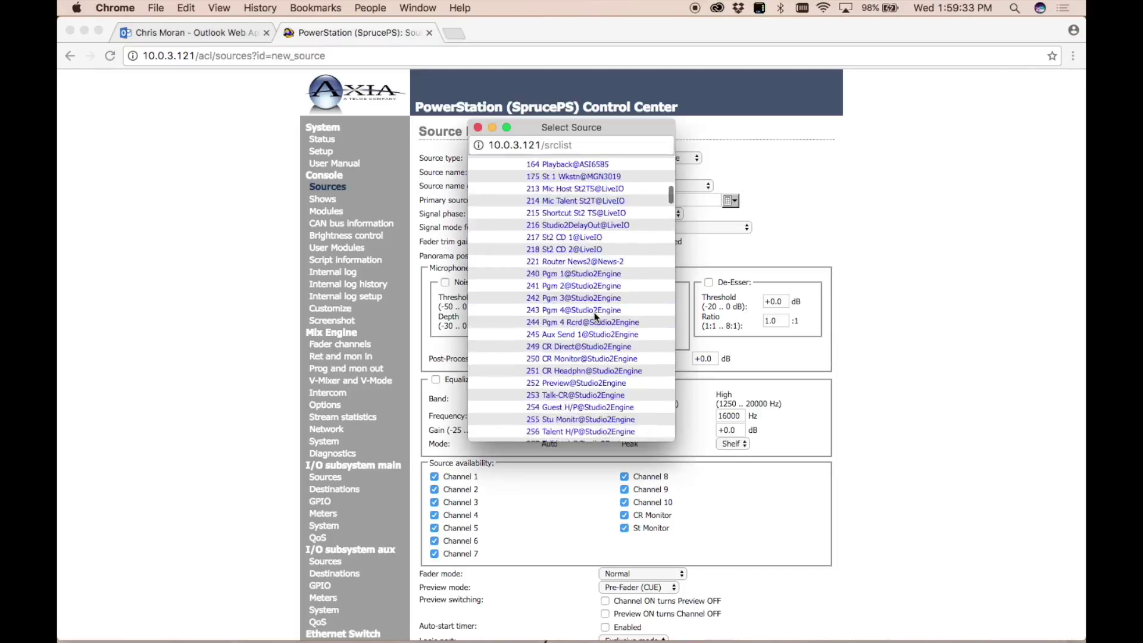
pyautogui.scroll(-10, 594, 312)
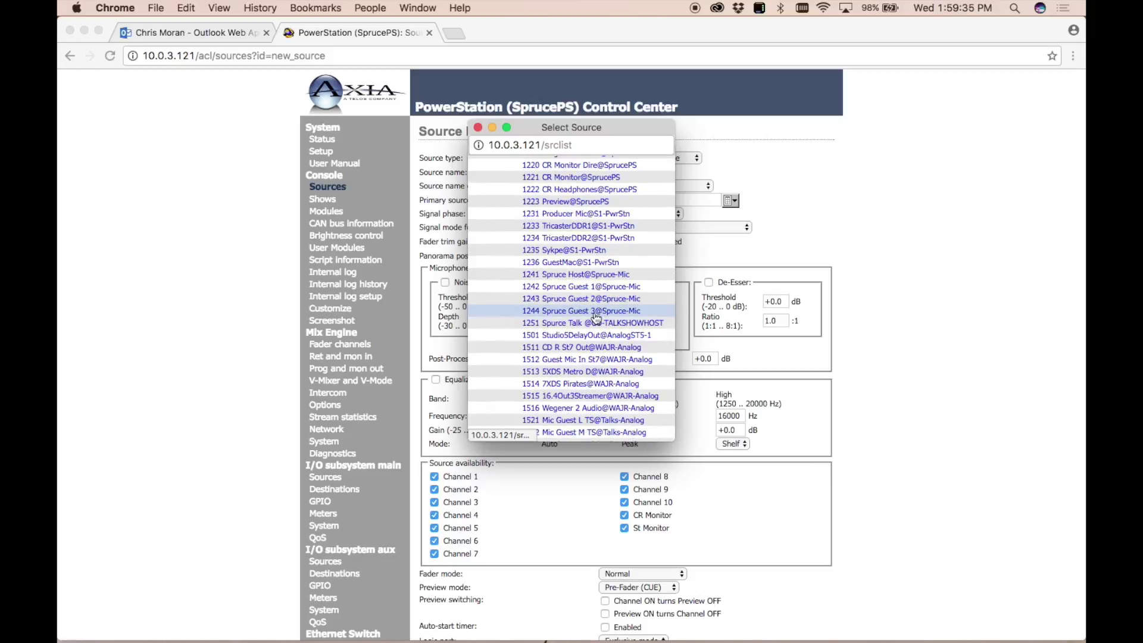
pyautogui.click(560, 288)
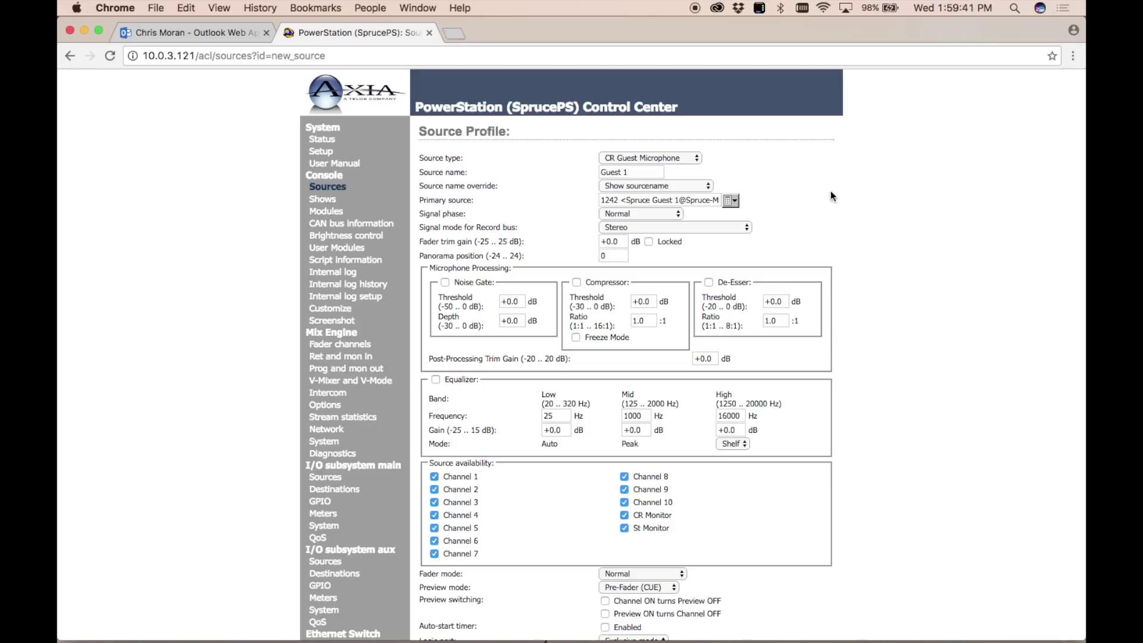
pyautogui.scroll(-4, 682, 217)
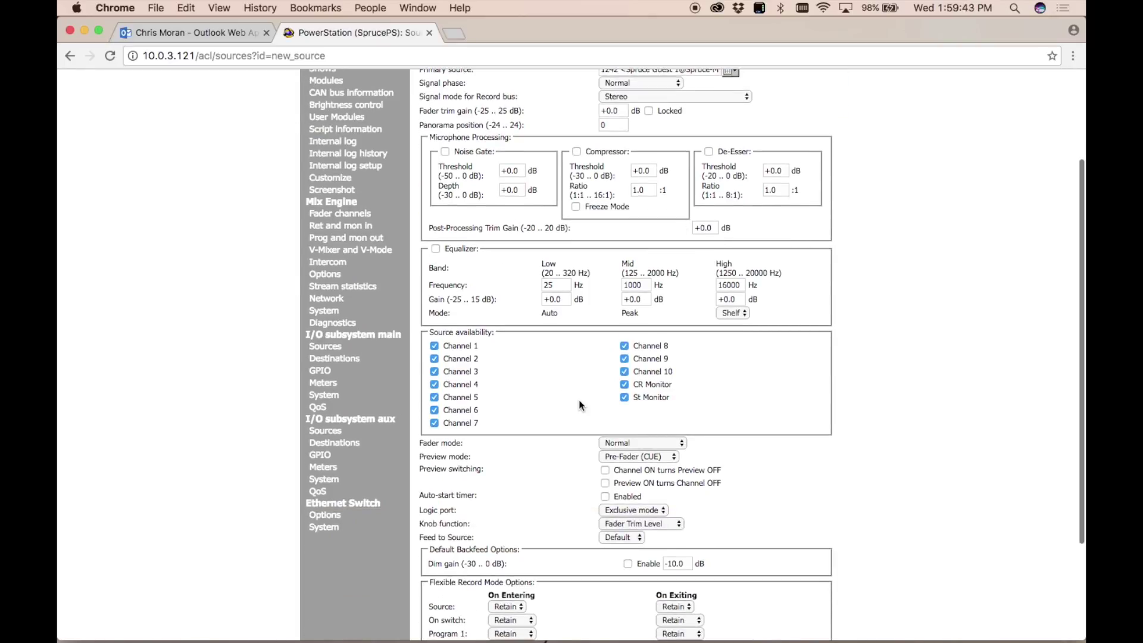
pyautogui.click(624, 384)
pyautogui.click(624, 396)
pyautogui.scroll(-4, 764, 393)
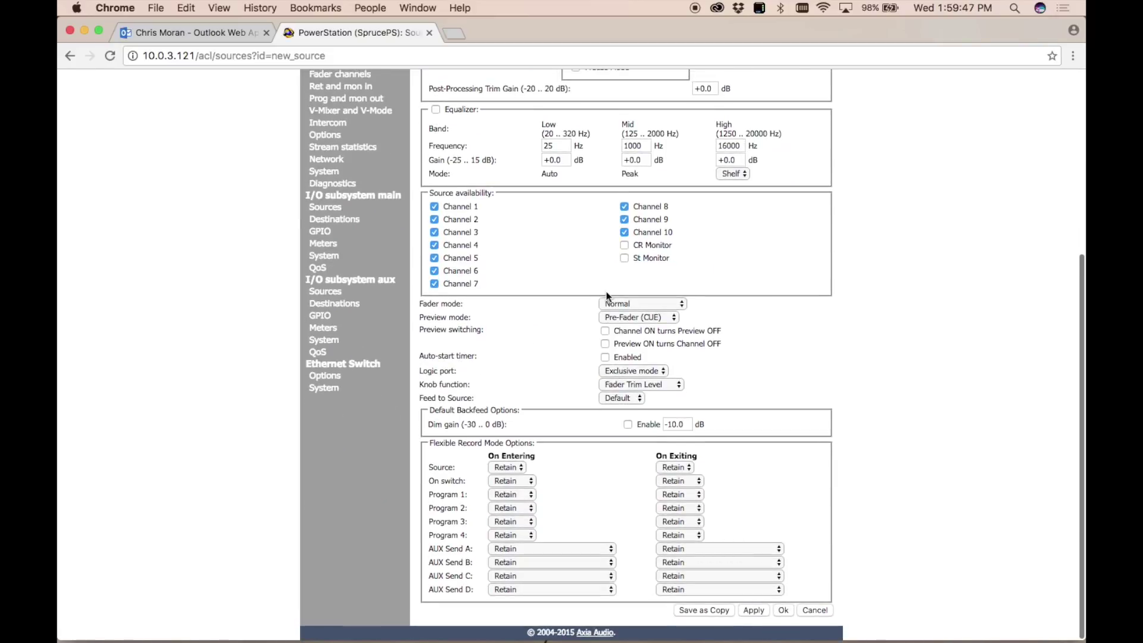
pyautogui.click(784, 610)
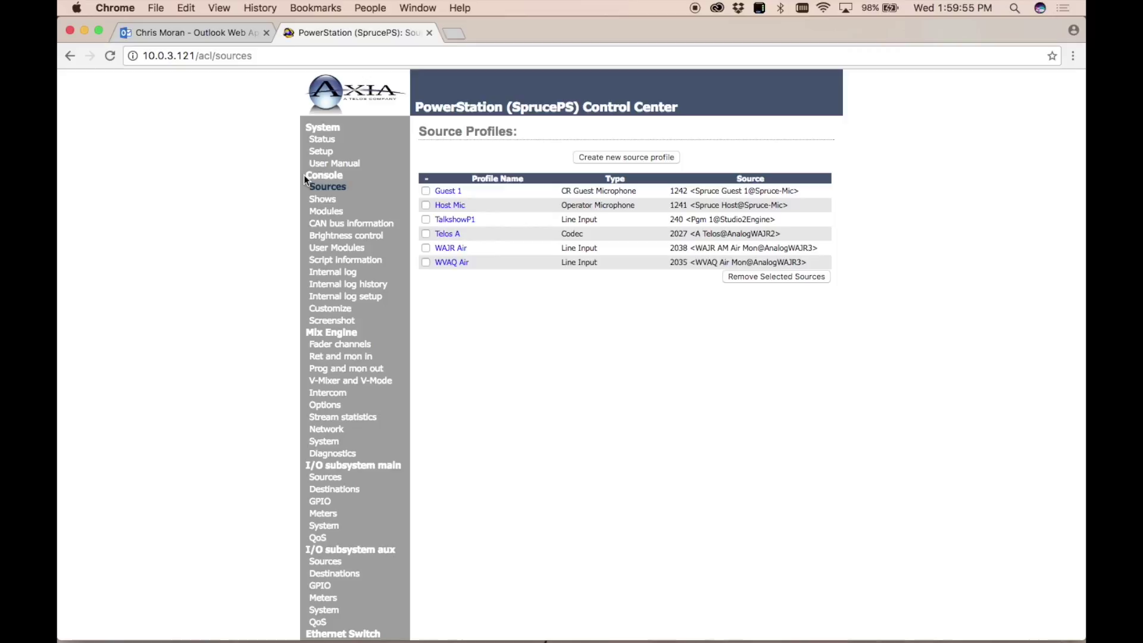
# Go to the Console Shows page listing the Default Show Profile.
pyautogui.click(327, 200)
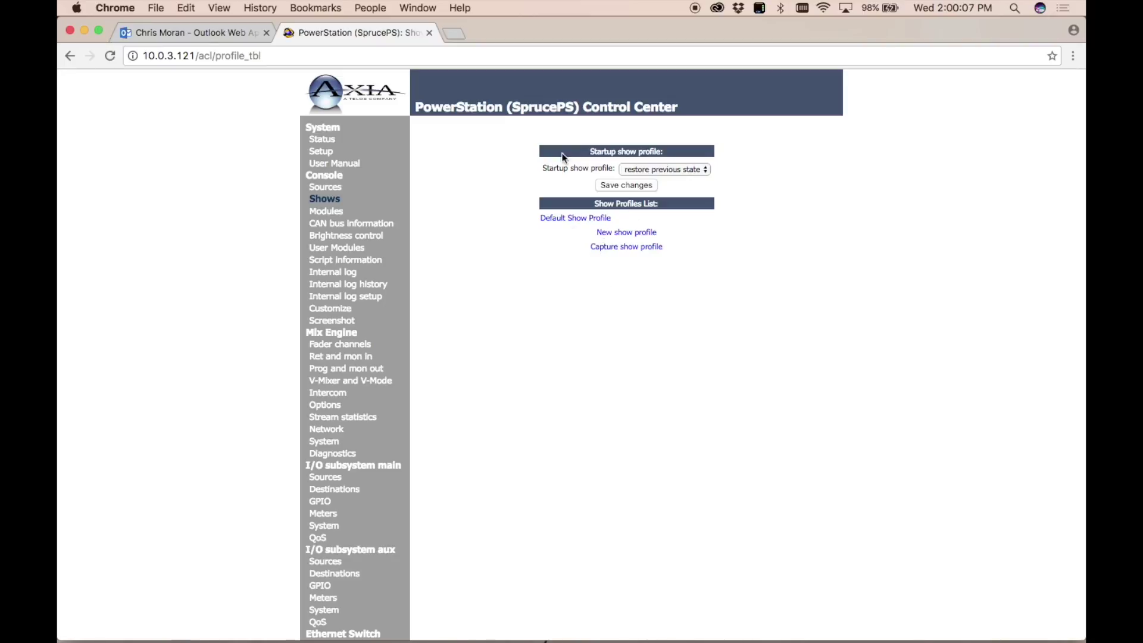
# Look through the modules status and script information pages.
pyautogui.click(330, 214)
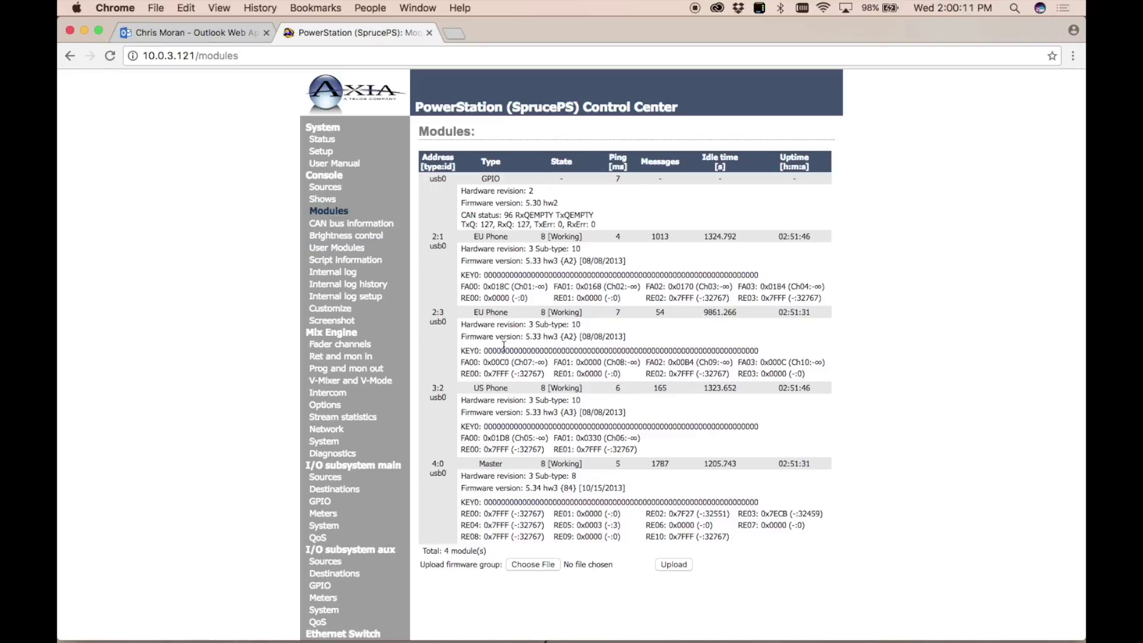
pyautogui.scroll(-2, 504, 345)
pyautogui.scroll(2, 504, 345)
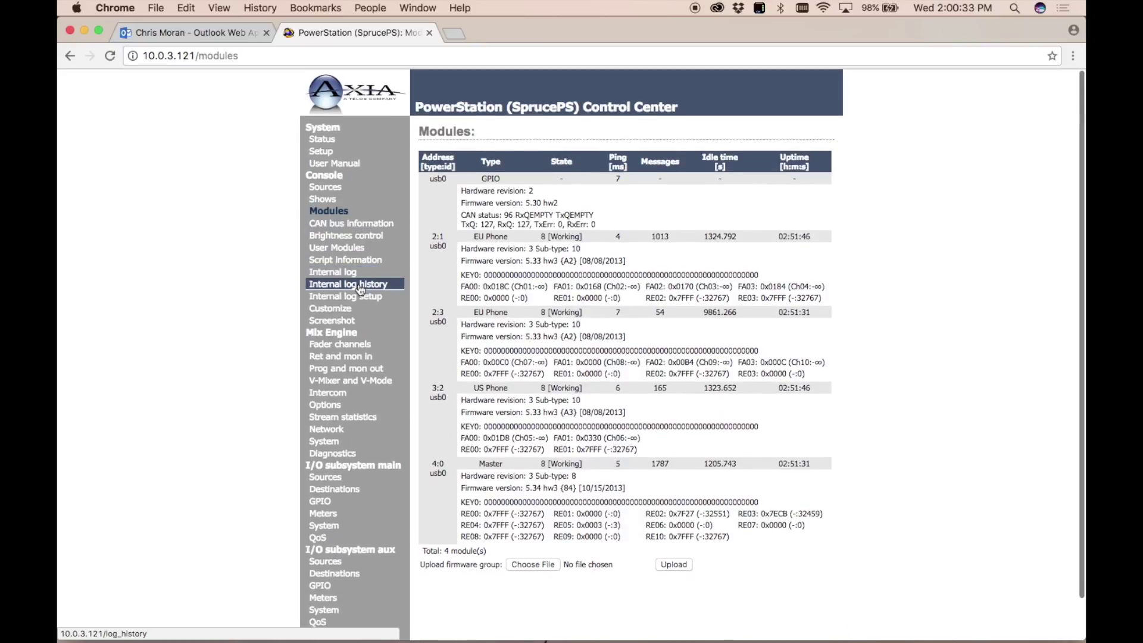
pyautogui.click(347, 263)
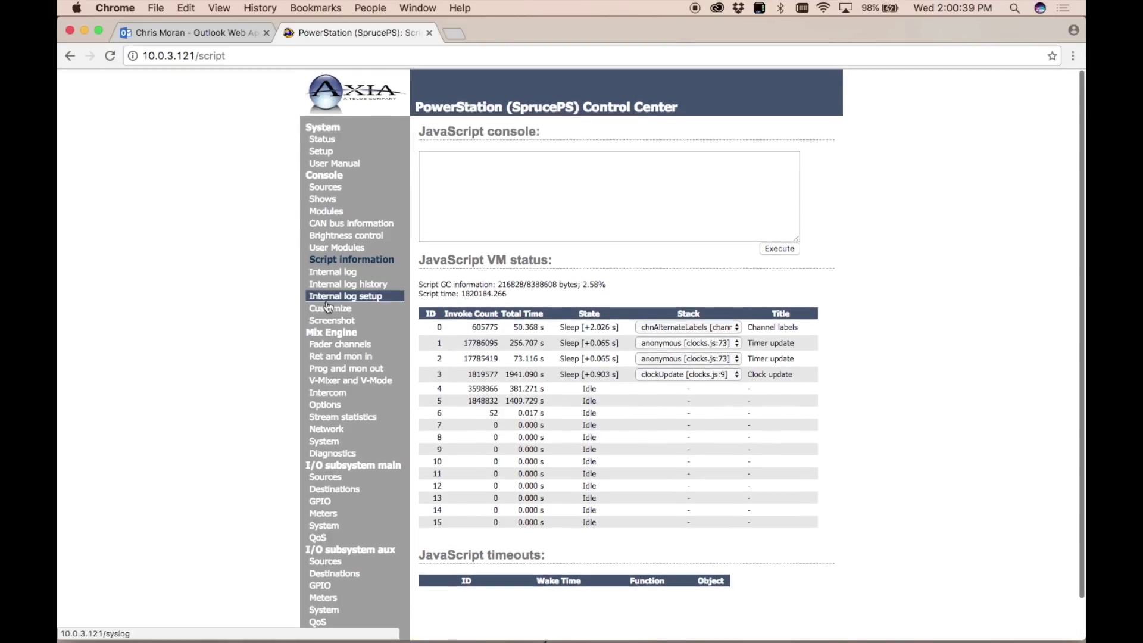
# Open internal log setup and leave the syslog severity filter at Informational.
pyautogui.click(339, 298)
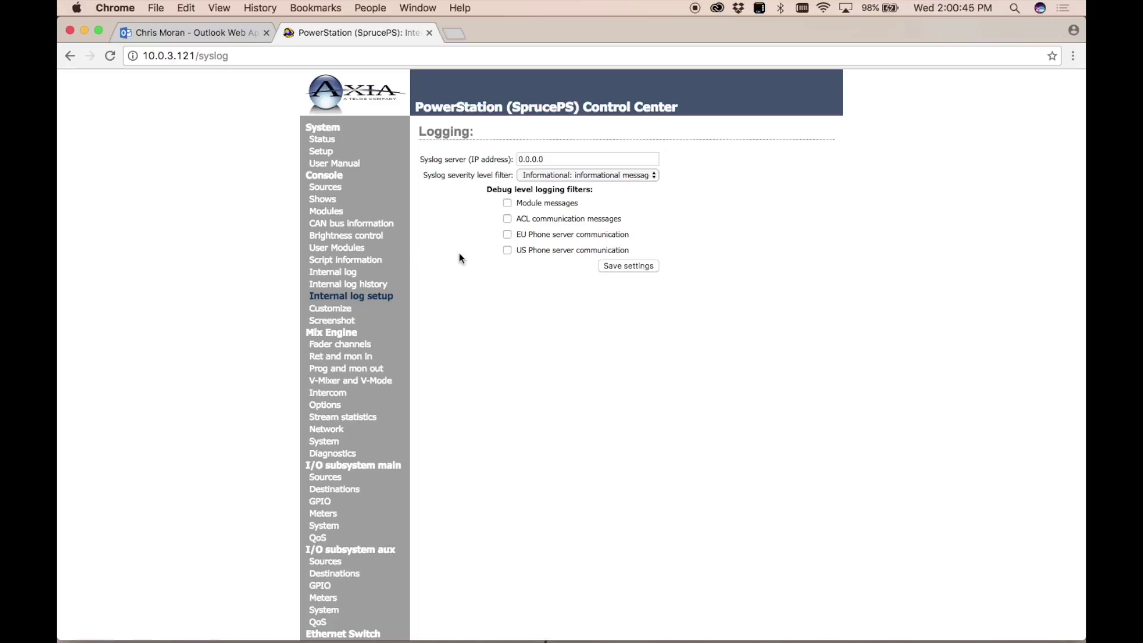
pyautogui.click(560, 174)
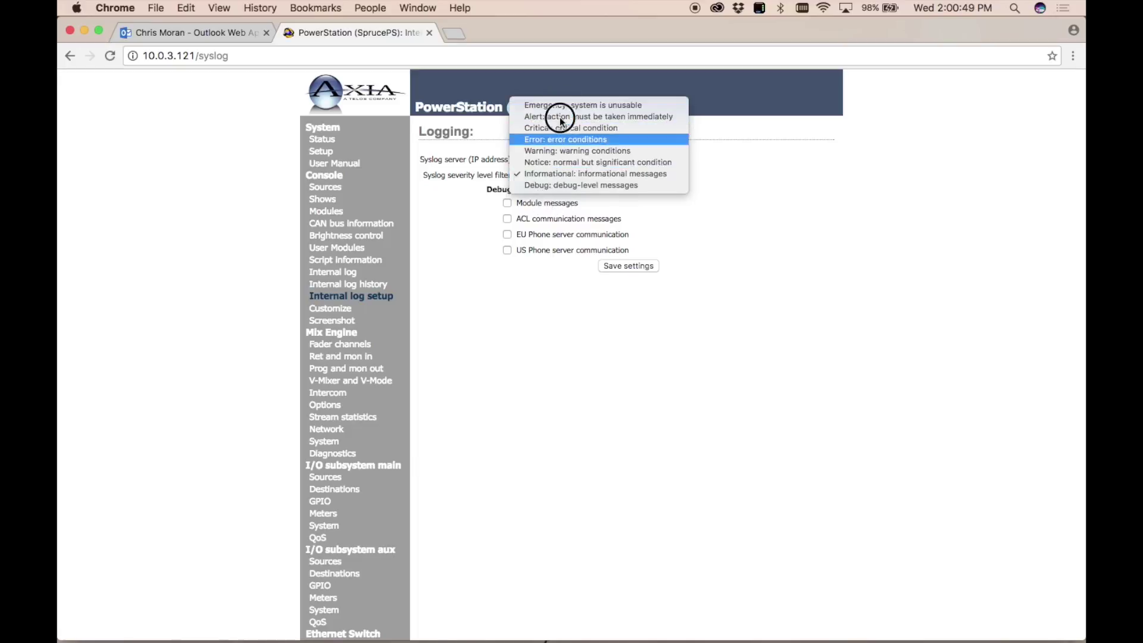
pyautogui.click(229, 296)
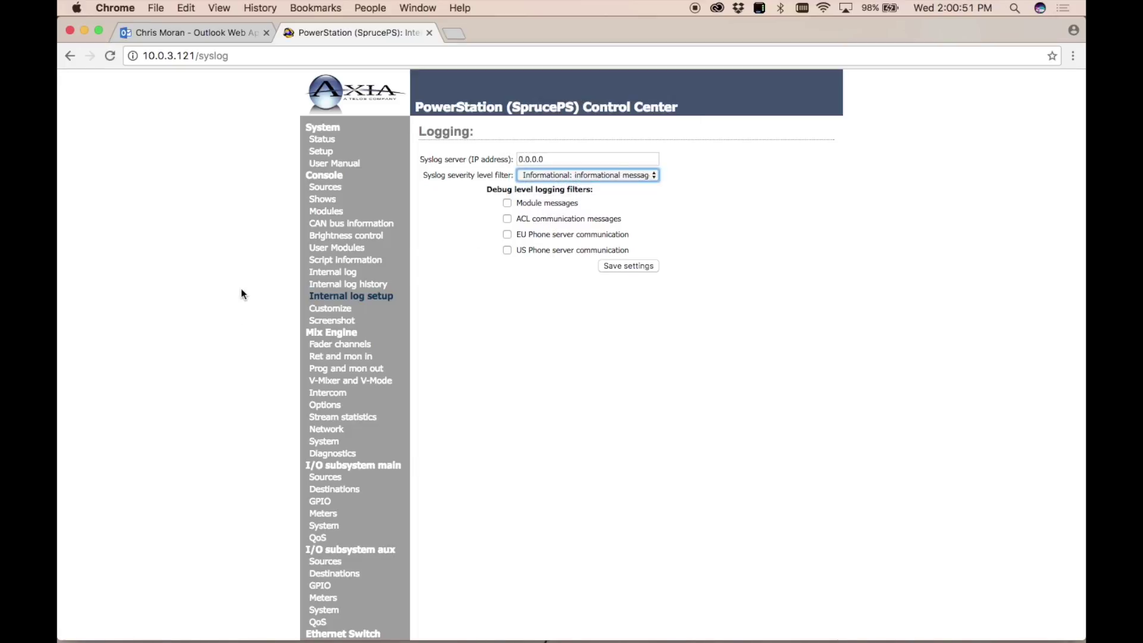
pyautogui.scroll(-1, 238, 327)
# Open the Customize page and review the logo size requirement note.
pyautogui.click(330, 277)
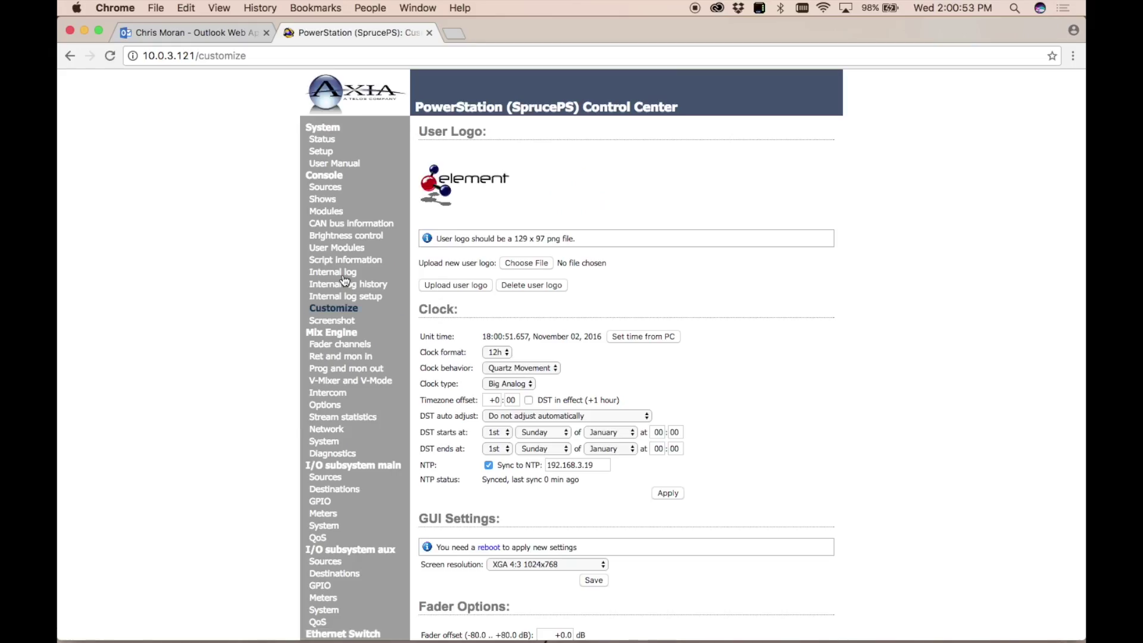
pyautogui.scroll(-1, 193, 345)
pyautogui.scroll(1, 193, 344)
pyautogui.moveTo(512, 240); pyautogui.dragTo(477, 235)
pyautogui.click(476, 235)
# Check the screen resolution options, leaving XGA 4:3 1024x768 selected.
pyautogui.scroll(-2, 476, 236)
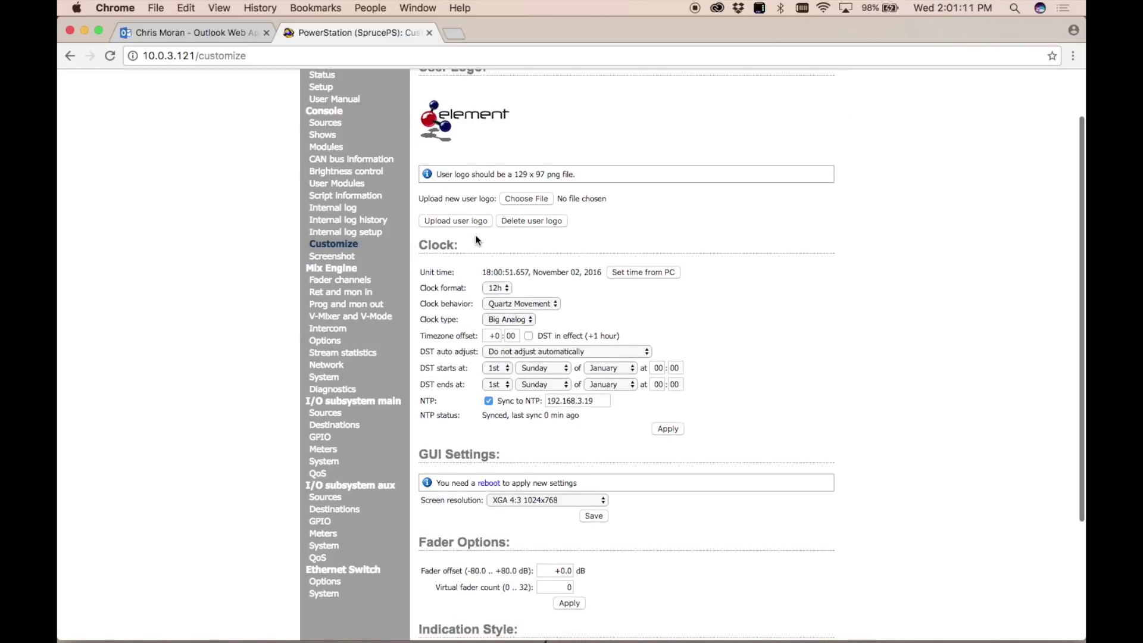
pyautogui.scroll(-2, 476, 235)
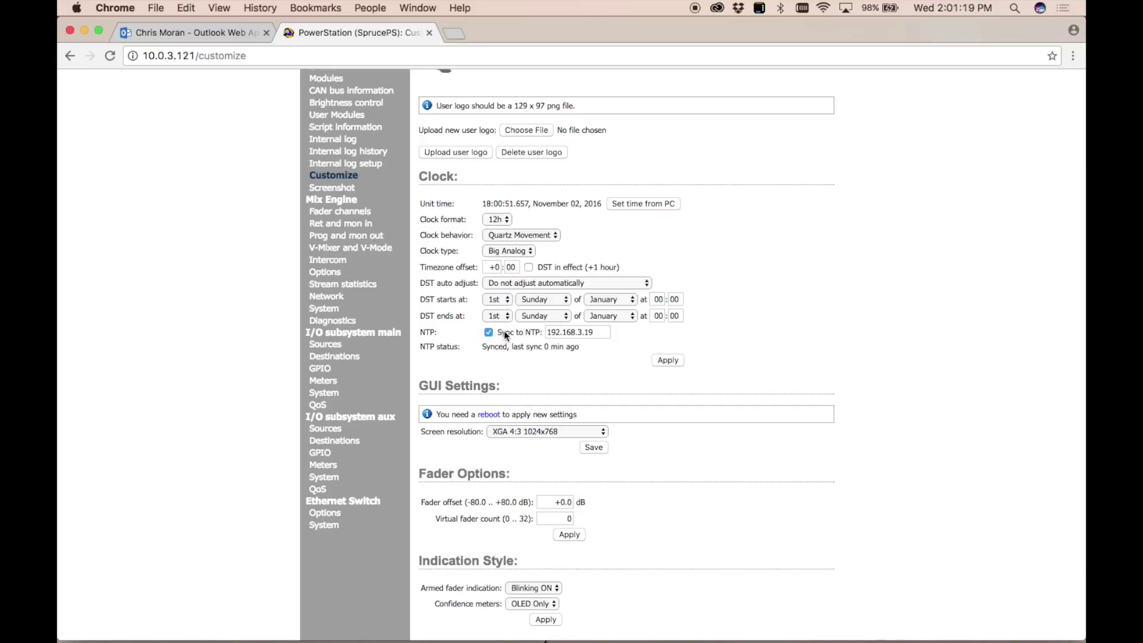
pyautogui.scroll(-3, 439, 297)
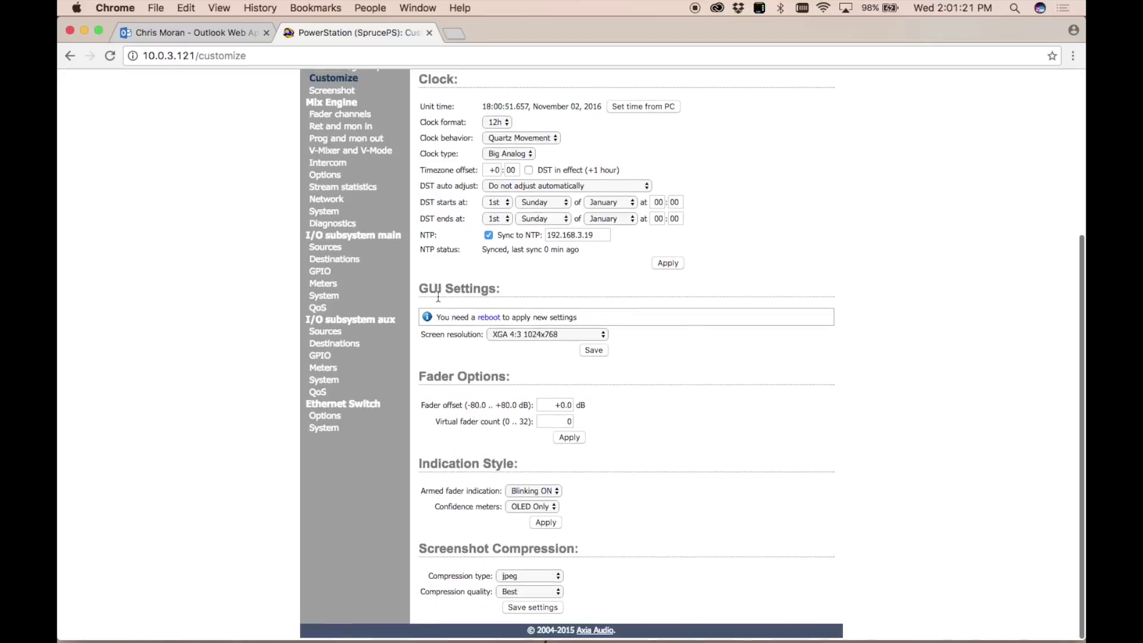
pyautogui.click(767, 195)
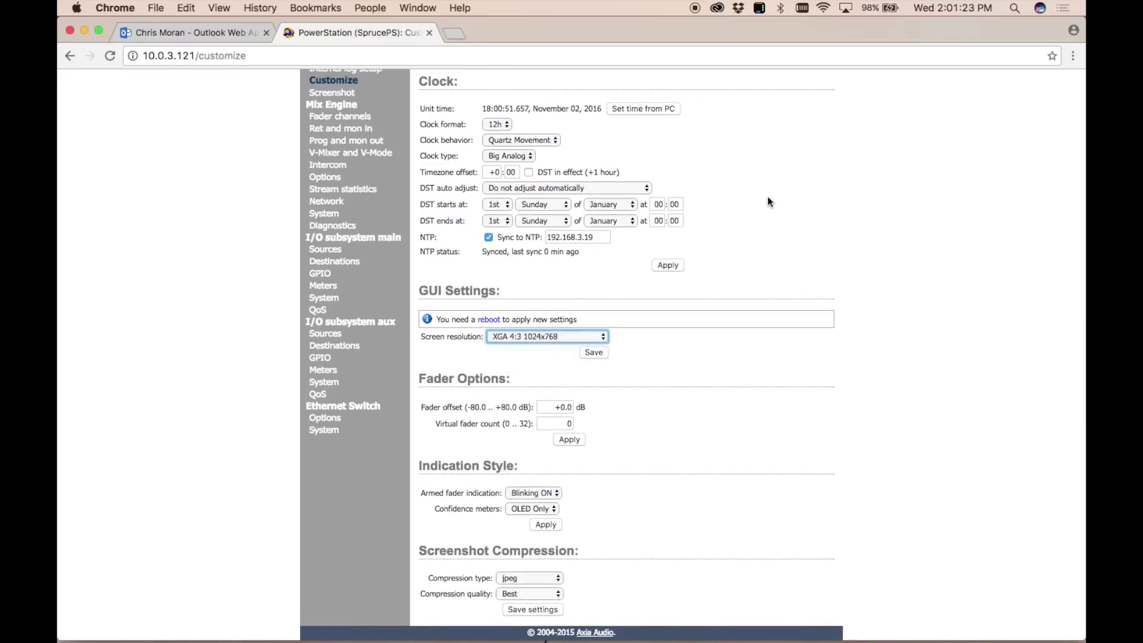
pyautogui.click(517, 338)
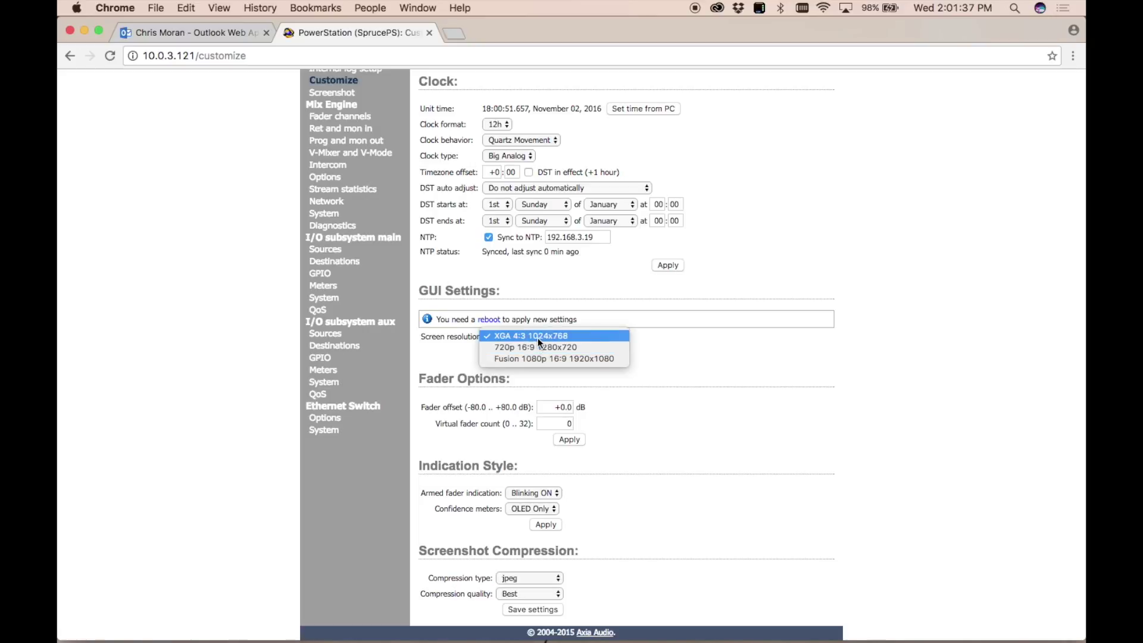
pyautogui.click(855, 384)
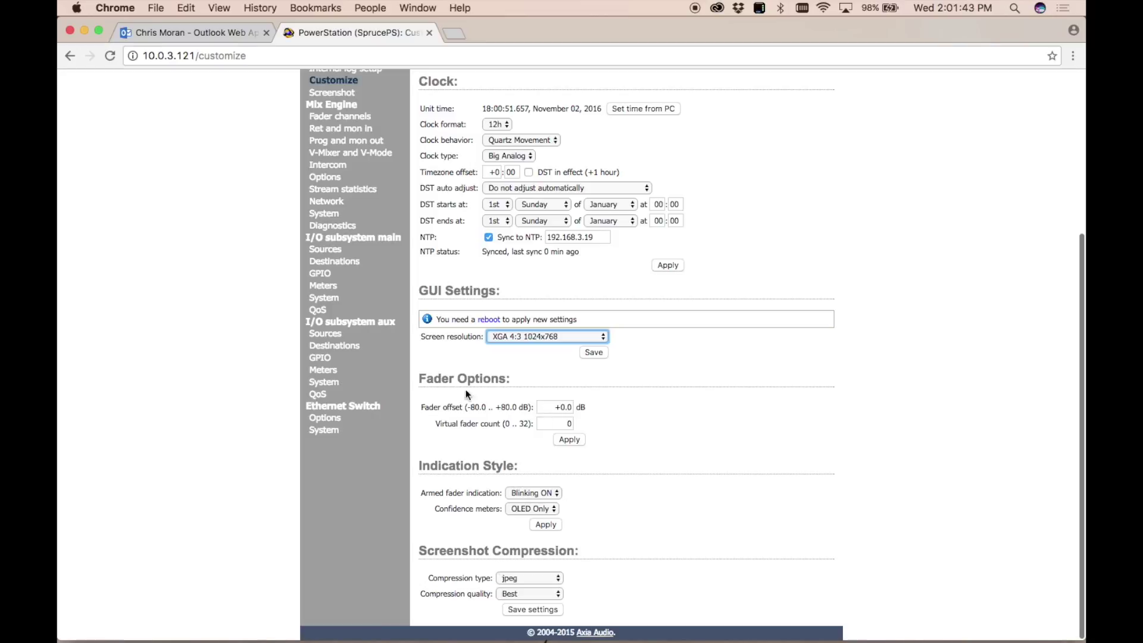
pyautogui.scroll(5, 524, 469)
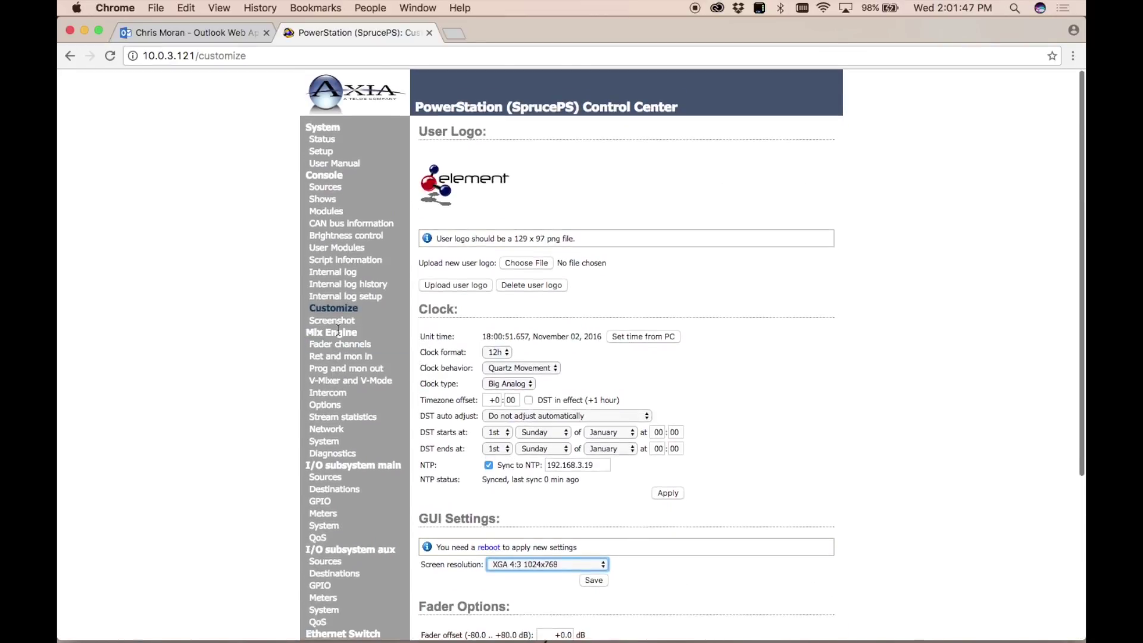
# View the console's current screenshot and return to the Customize page.
pyautogui.click(235, 322)
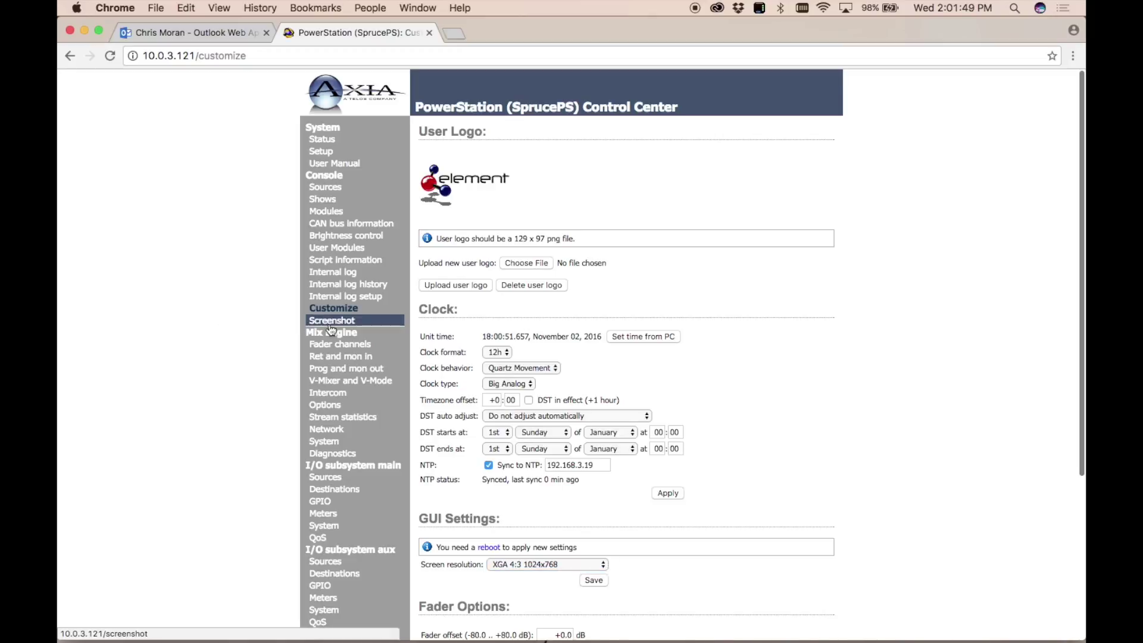
pyautogui.click(331, 326)
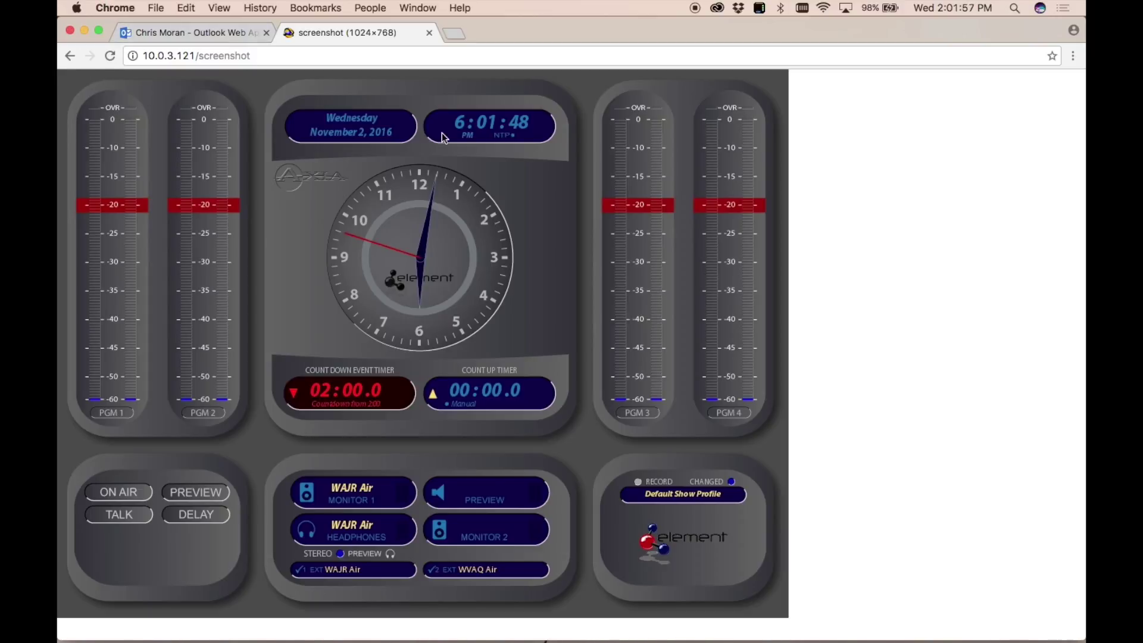
pyautogui.click(71, 54)
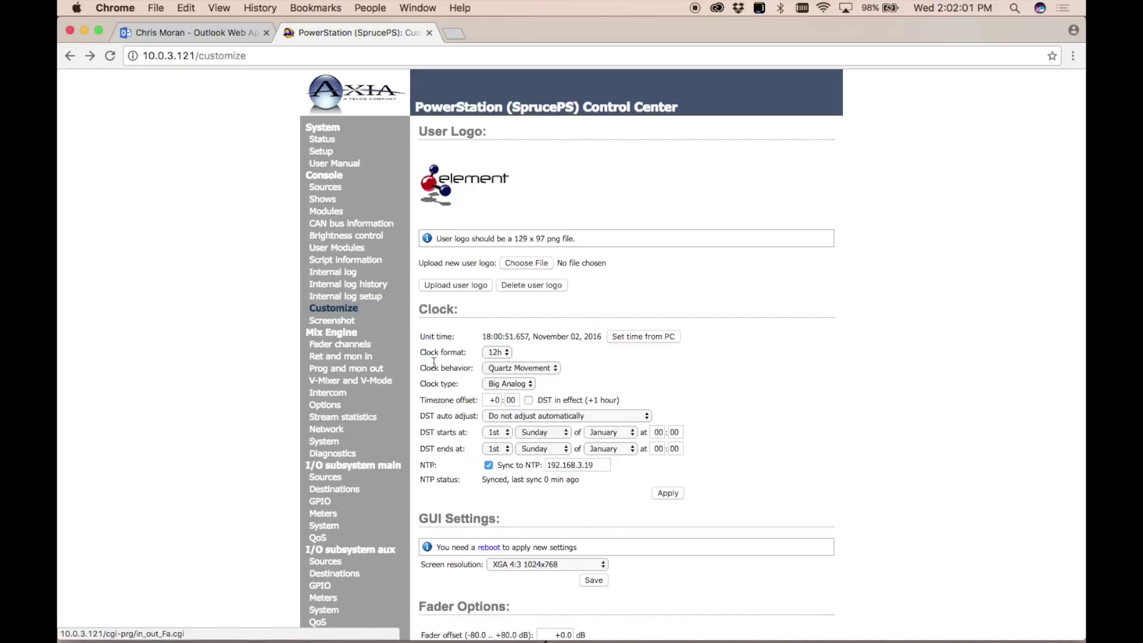
# Enter -4 as the clock's timezone offset hours and apply it.
pyautogui.click(495, 400)
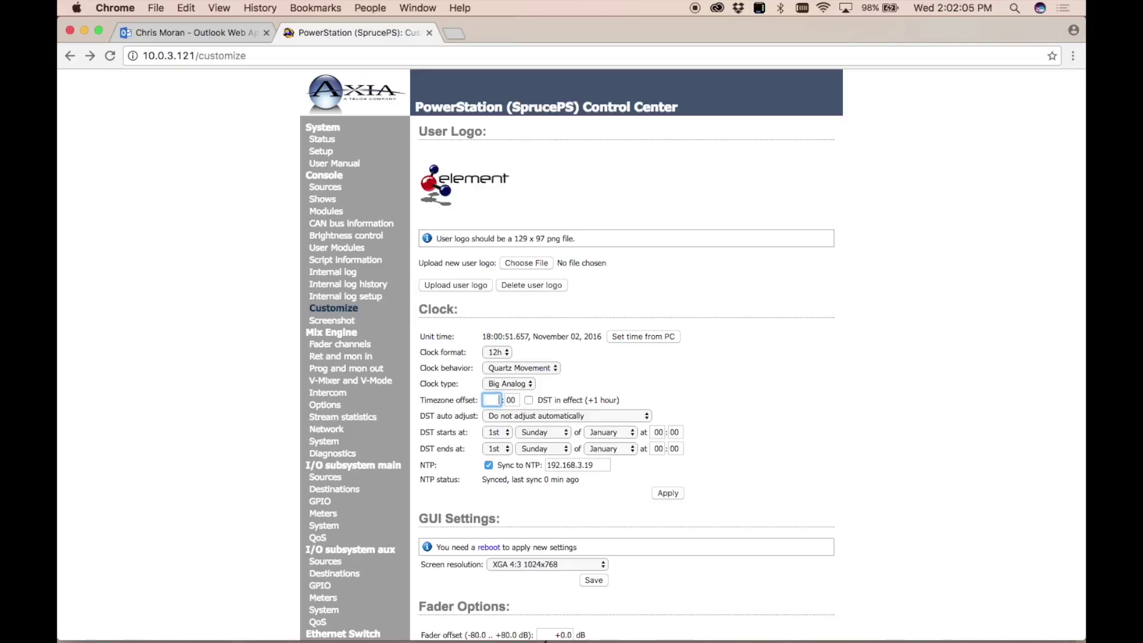
pyautogui.write('-4')
pyautogui.click(668, 493)
# Recheck the refreshed console screenshot and reload Customize to confirm the updated time.
pyautogui.click(334, 320)
pyautogui.press('ctrl+super+f')
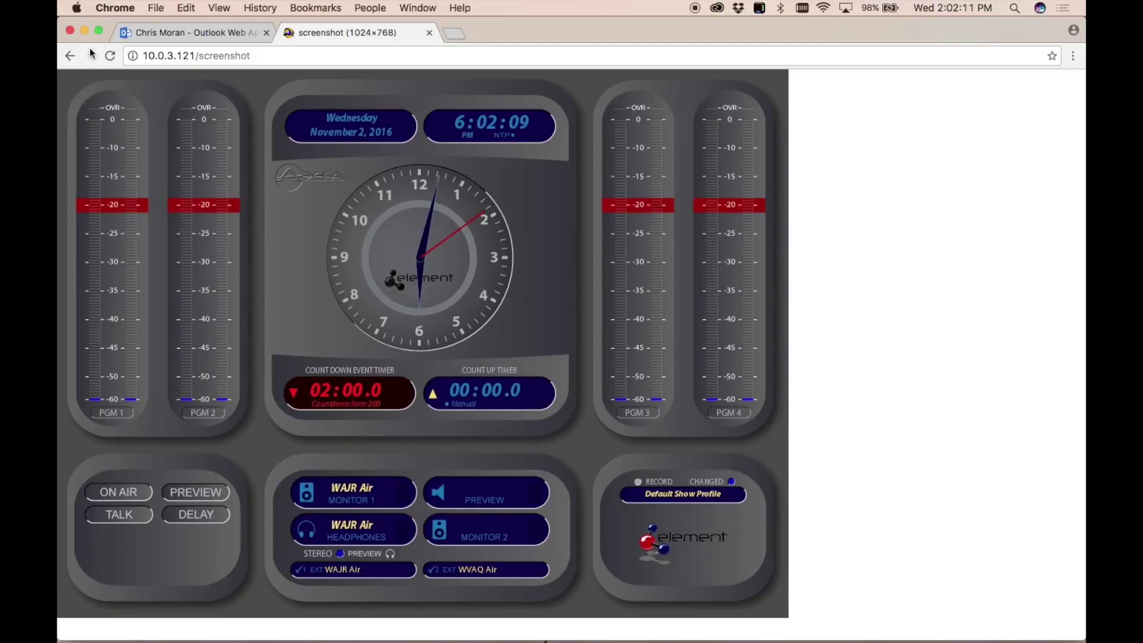
pyautogui.click(68, 57)
pyautogui.click(667, 492)
pyautogui.scroll(-3, 636, 464)
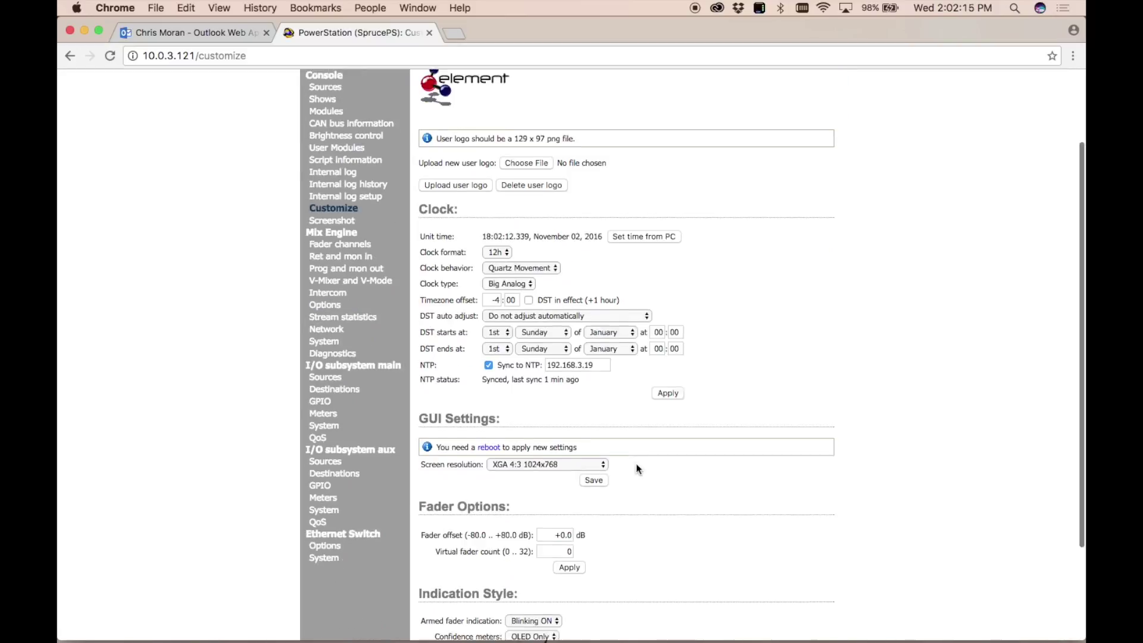
pyautogui.scroll(3, 636, 464)
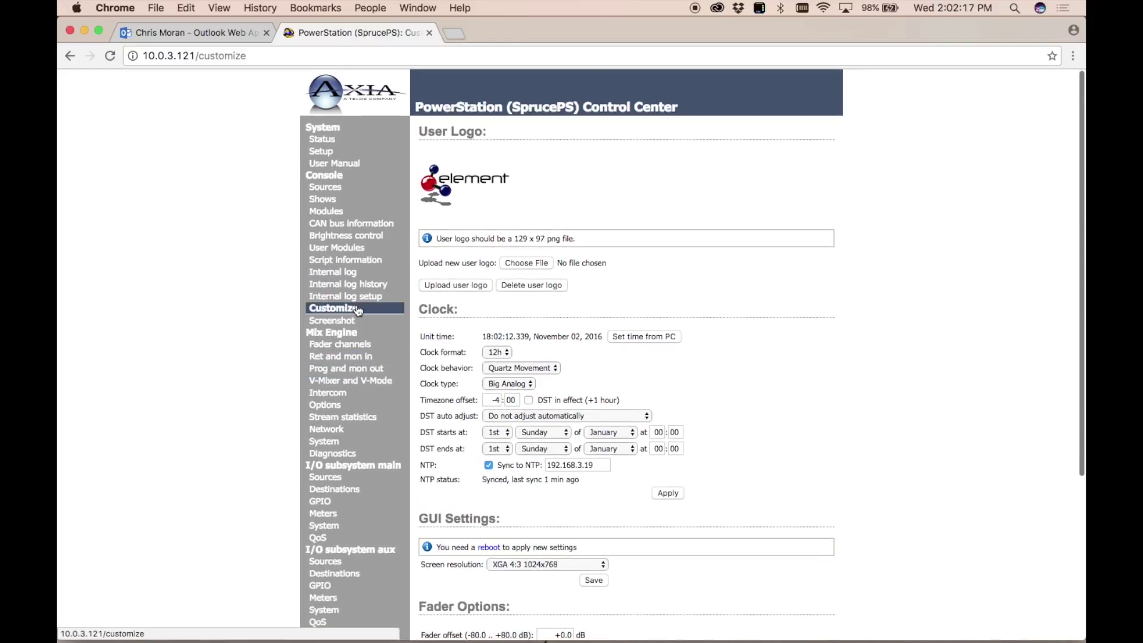
pyautogui.scroll(-1, 328, 310)
# Browse the Fader channels table from Fader 1 to IFB 64, then go to Returns and Monitor inputs.
pyautogui.click(328, 308)
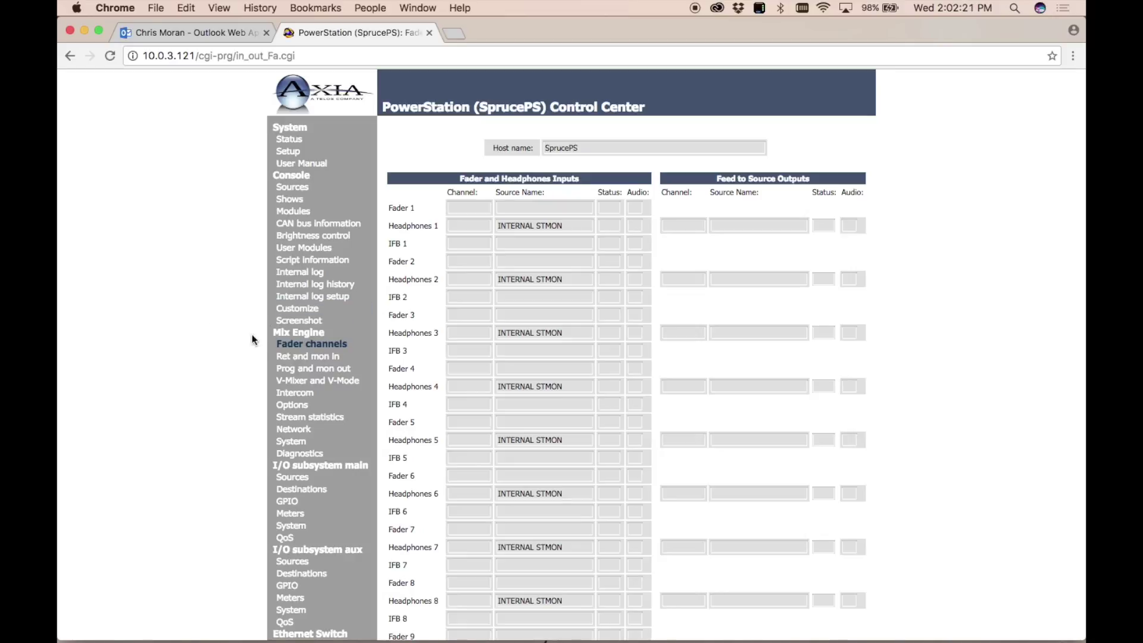
pyautogui.scroll(-10, 212, 426)
pyautogui.scroll(-20, 212, 425)
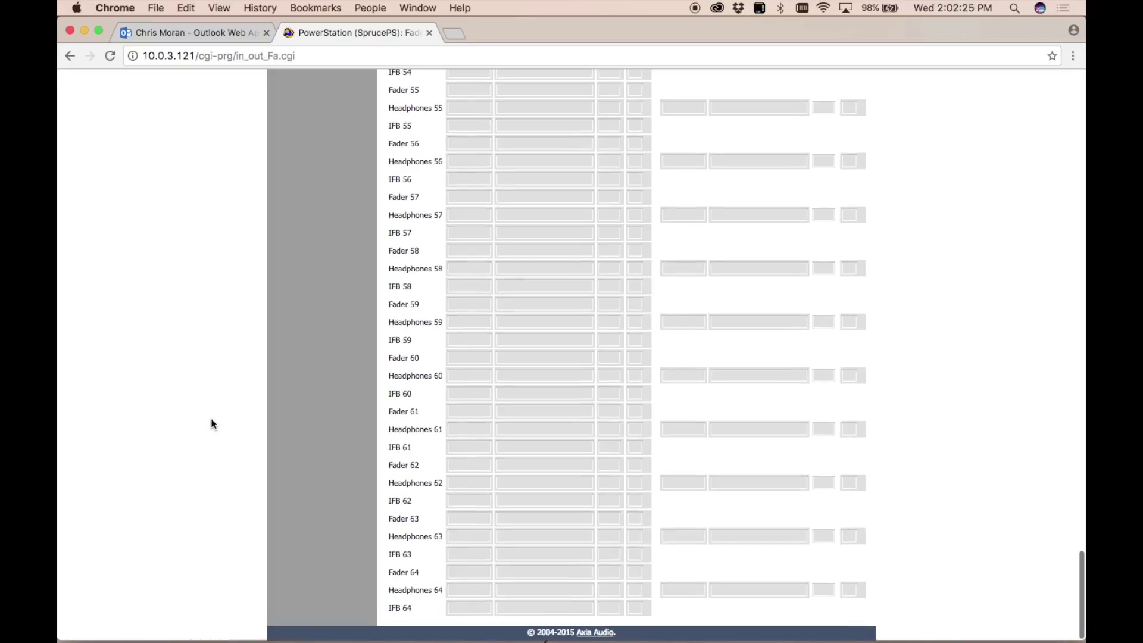
pyautogui.scroll(20, 434, 256)
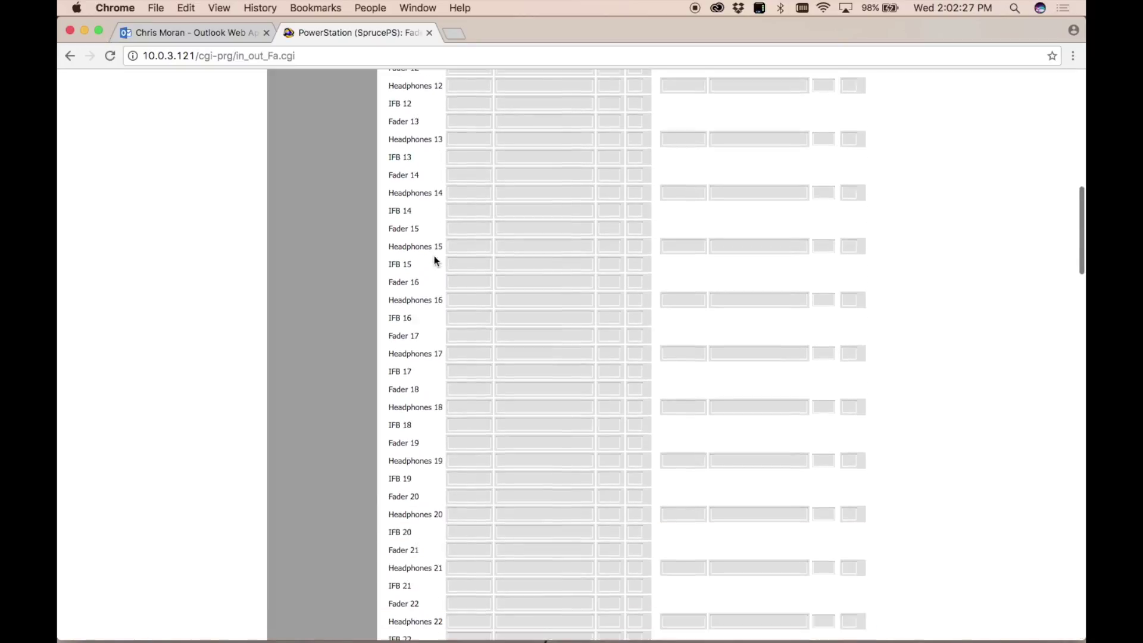
pyautogui.scroll(-3, 557, 338)
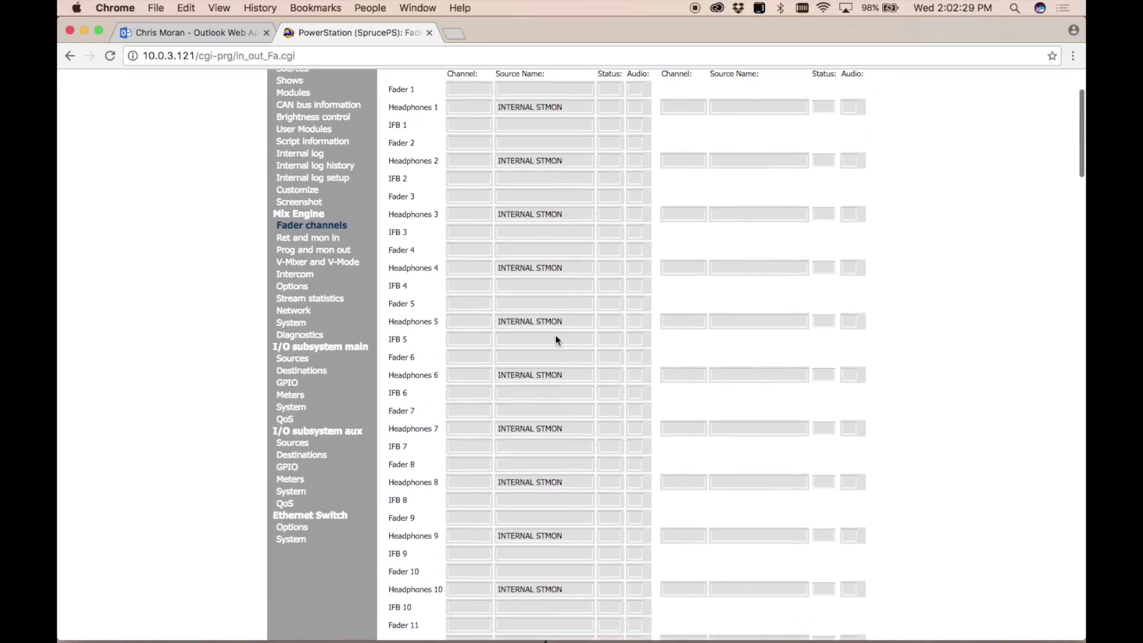
pyautogui.scroll(3, 556, 339)
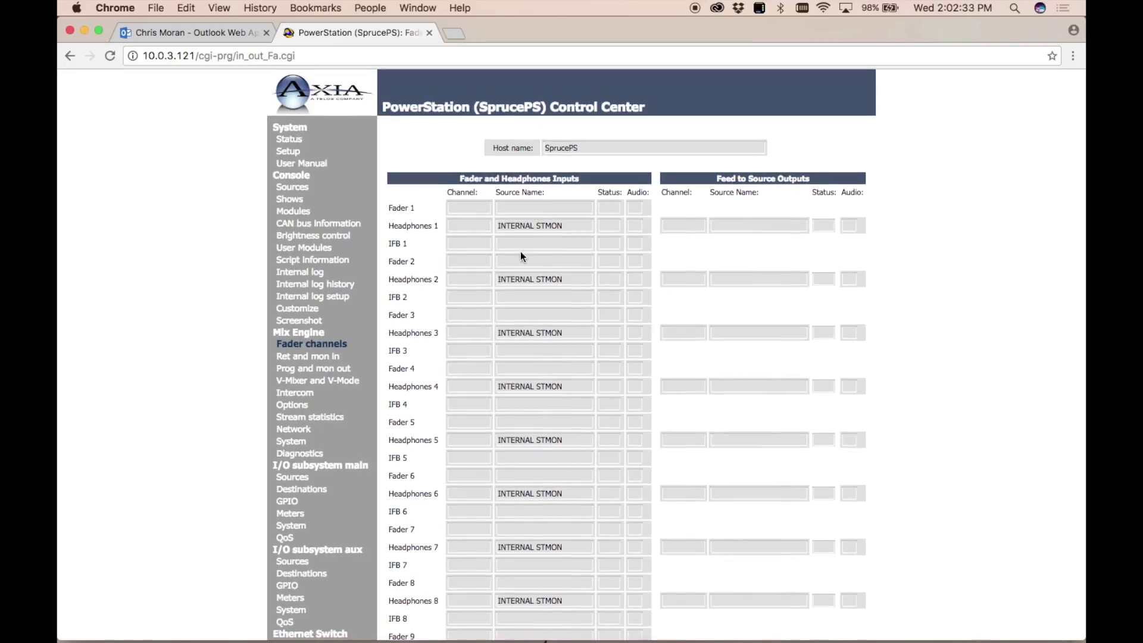
pyautogui.scroll(-2, 525, 248)
pyautogui.scroll(2, 524, 248)
pyautogui.moveTo(705, 225); pyautogui.dragTo(715, 291)
pyautogui.click(716, 295)
pyautogui.scroll(2, 768, 416)
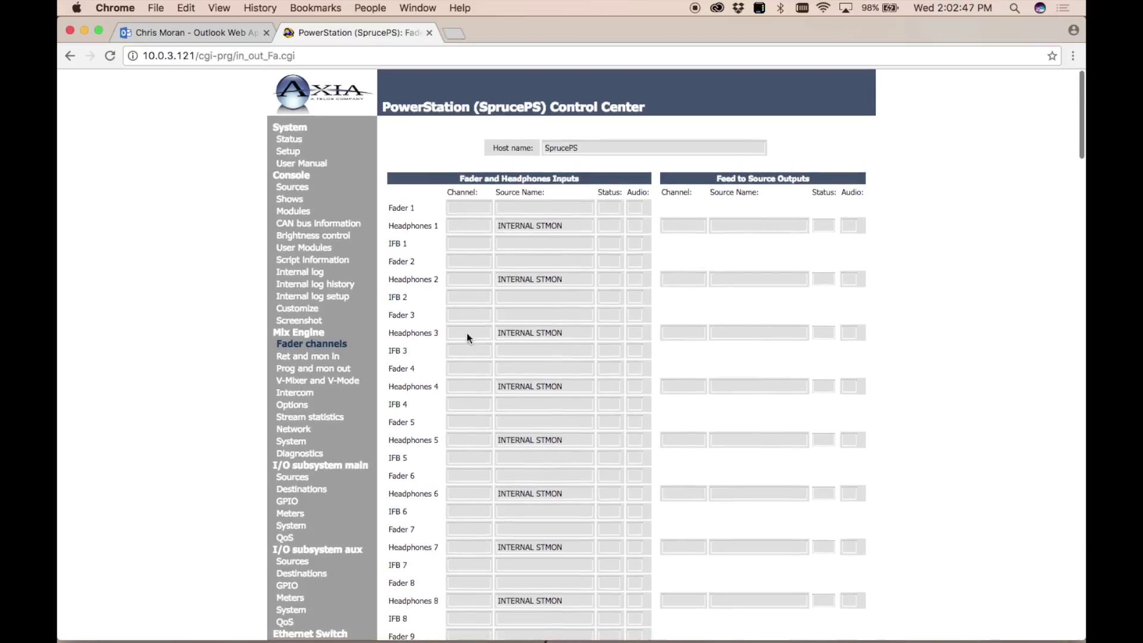
pyautogui.click(295, 361)
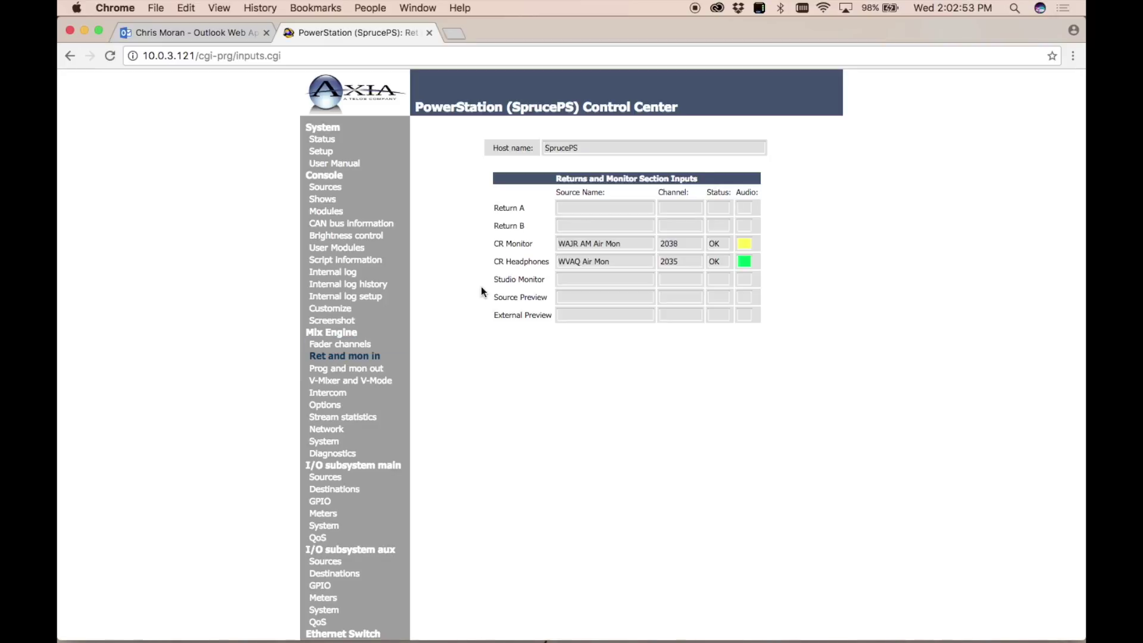
# Review the returns and monitor inputs table, then open Main, Auxiliary and Monitor Outputs.
pyautogui.click(649, 180)
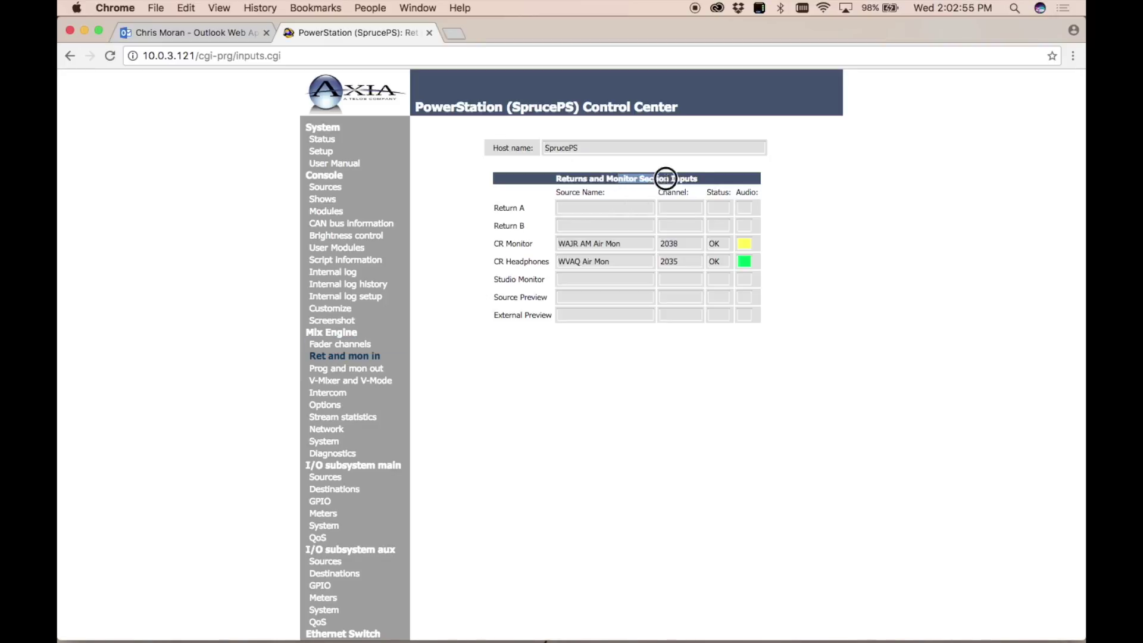
pyautogui.click(713, 207)
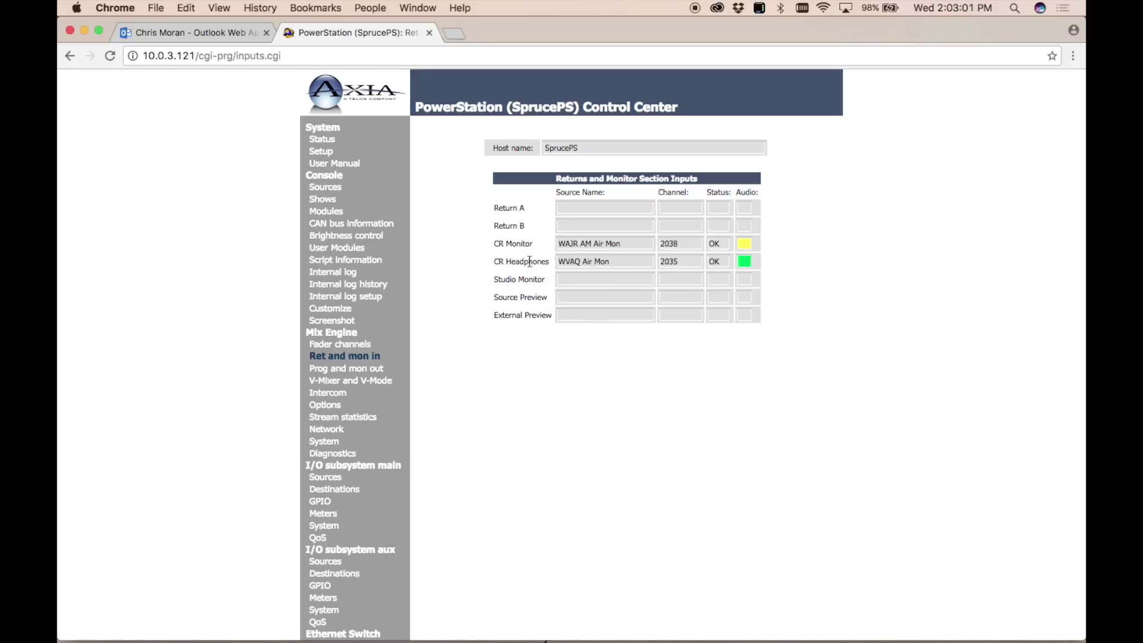
pyautogui.click(337, 370)
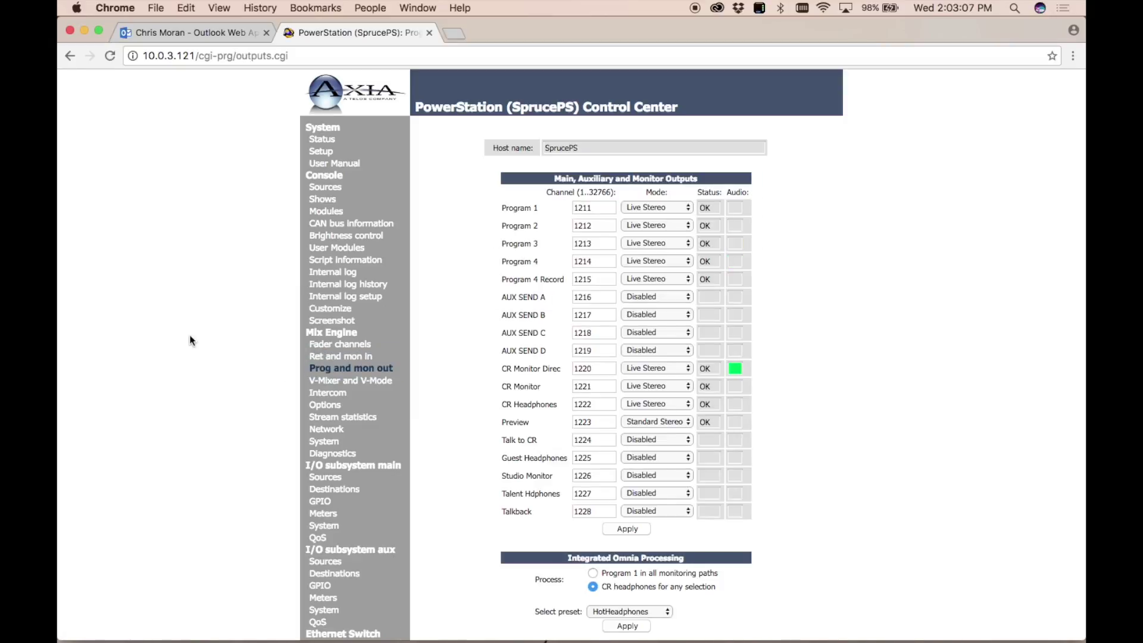
pyautogui.scroll(-1, 190, 340)
pyautogui.scroll(1, 190, 340)
pyautogui.click(603, 204)
pyautogui.click(600, 353)
pyautogui.click(602, 365)
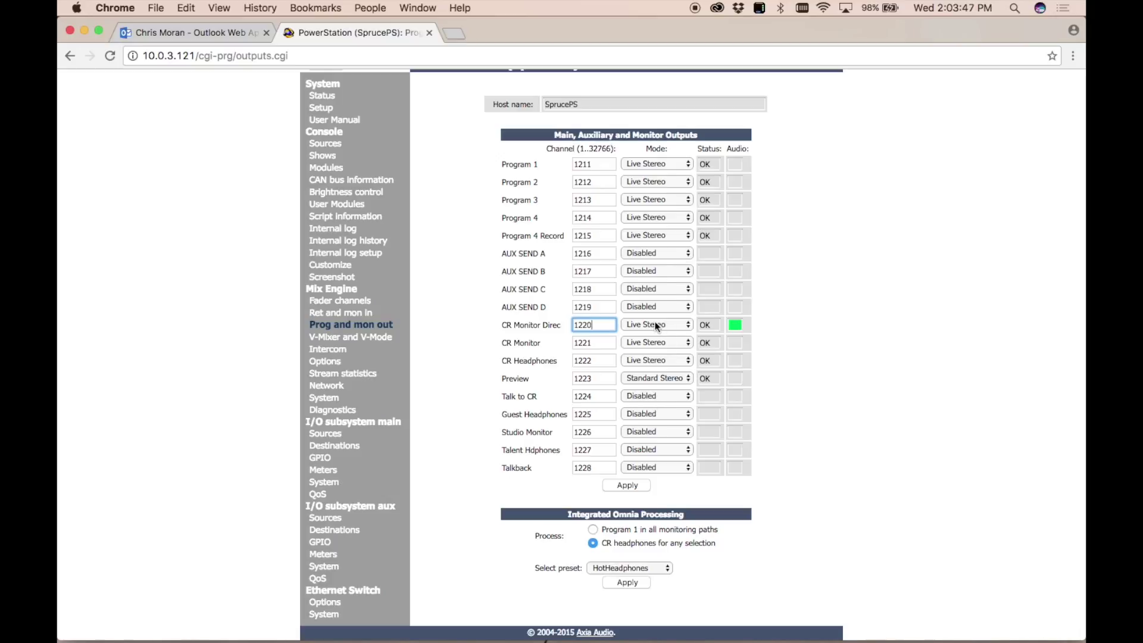
pyautogui.click(838, 299)
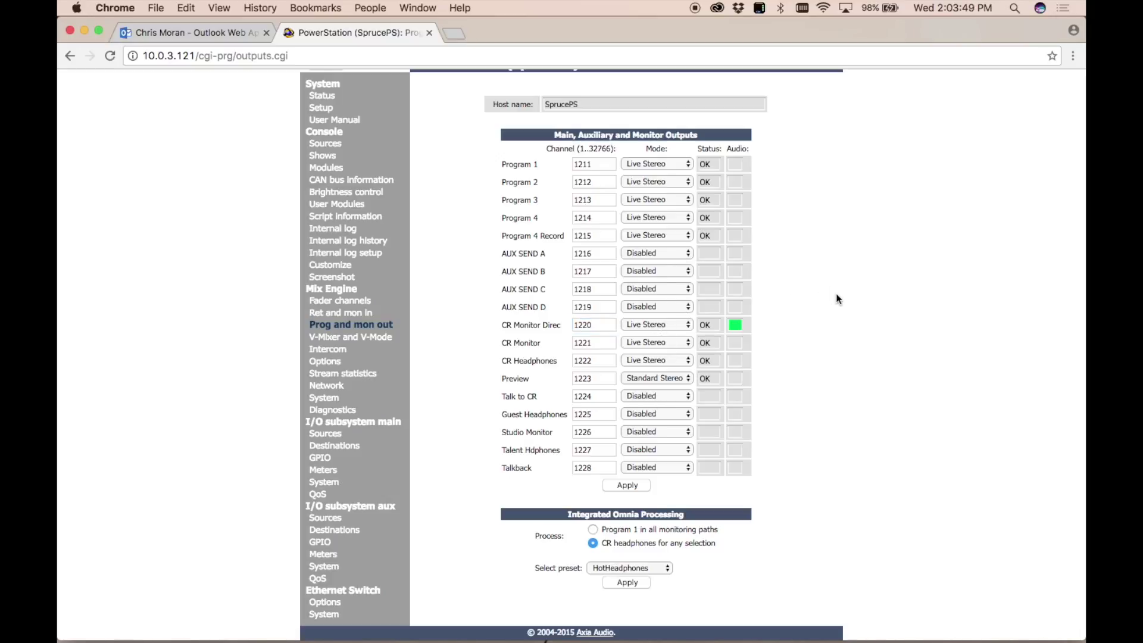
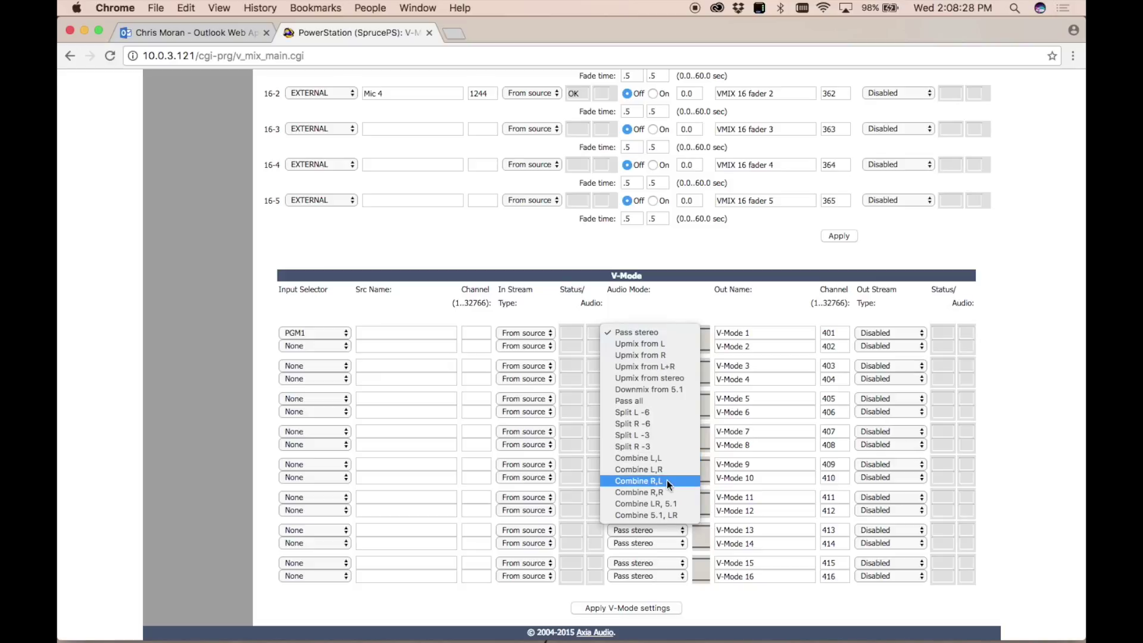
# Keep V-Mode 1's audio mode at Pass stereo and switch its output stream to Standard Stereo.
pyautogui.click(661, 332)
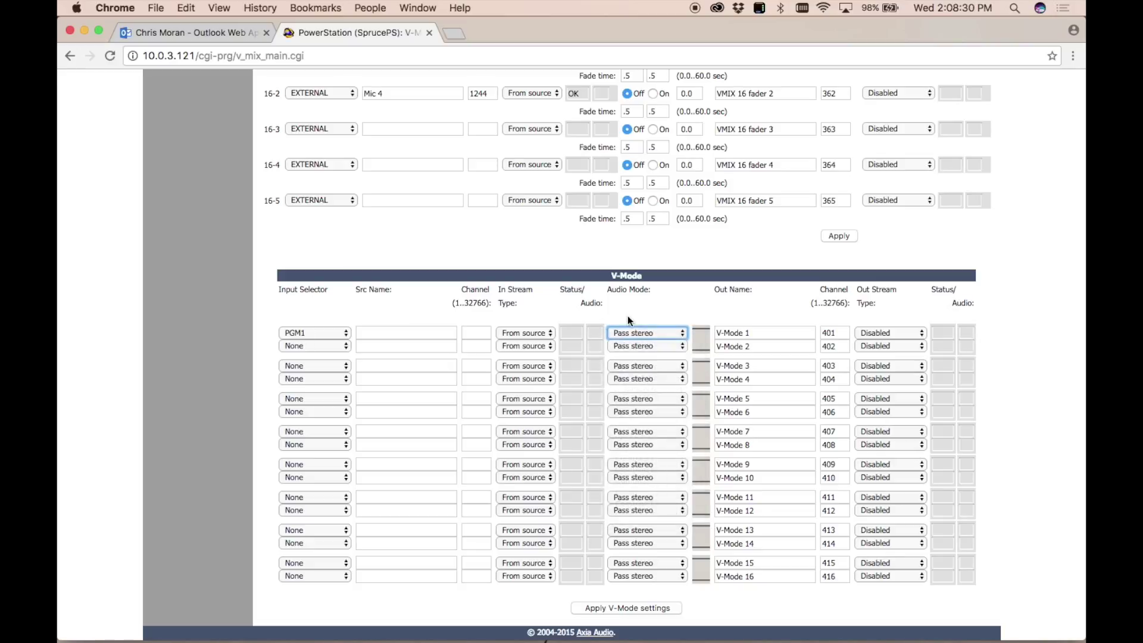
pyautogui.click(880, 324)
pyautogui.click(884, 330)
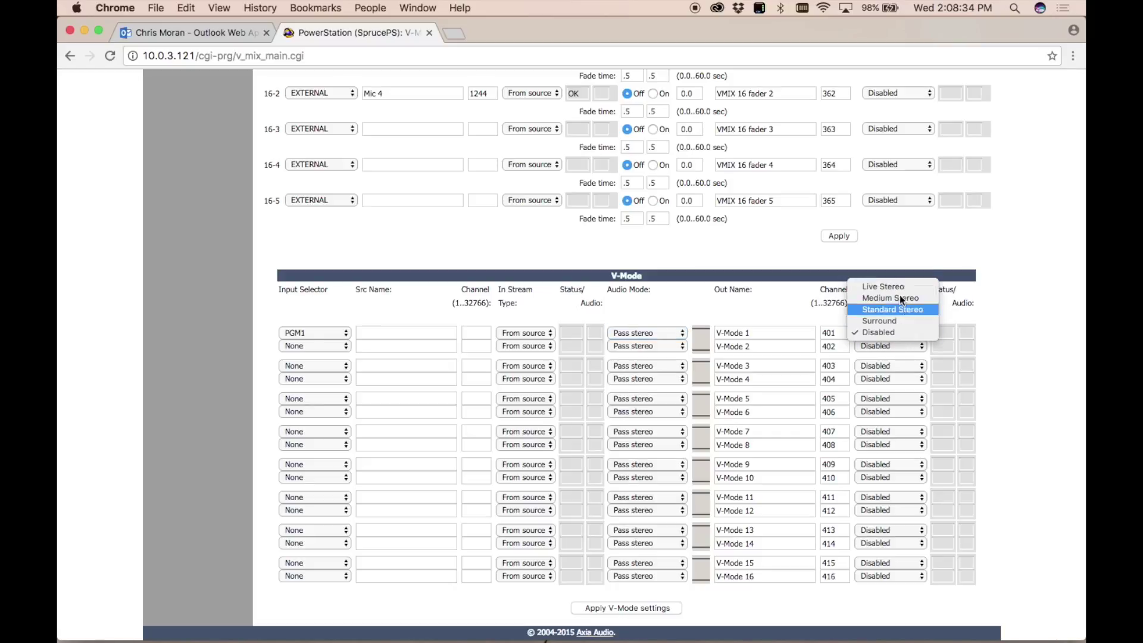
pyautogui.click(904, 308)
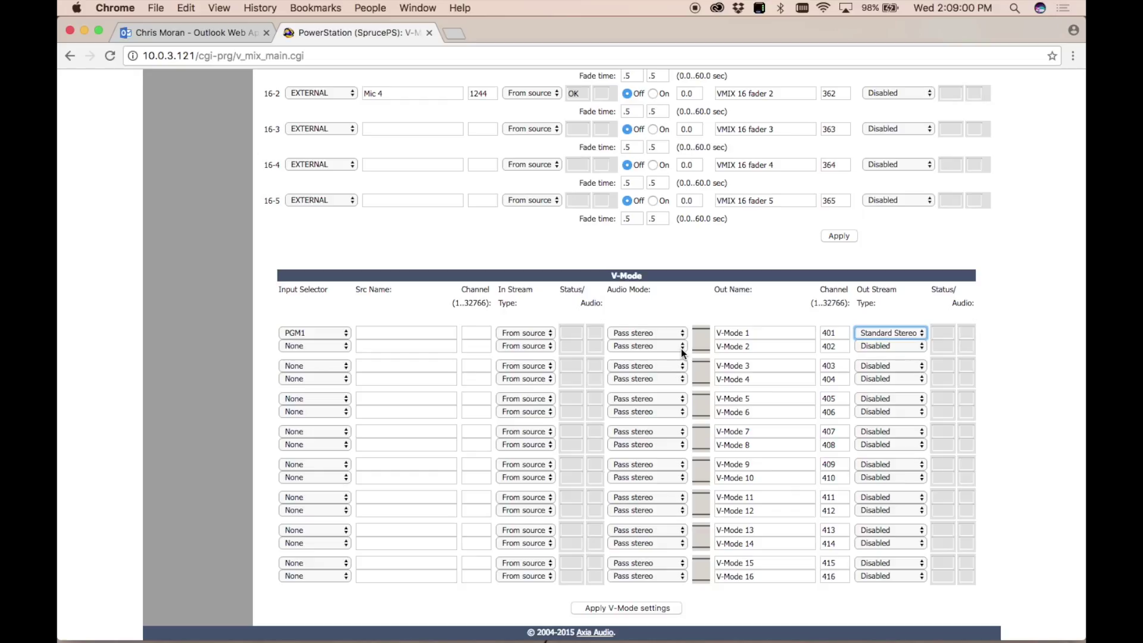
# Go to Mix Engine > Intercom, which reports the intercom module as not connected.
pyautogui.scroll(20, 682, 348)
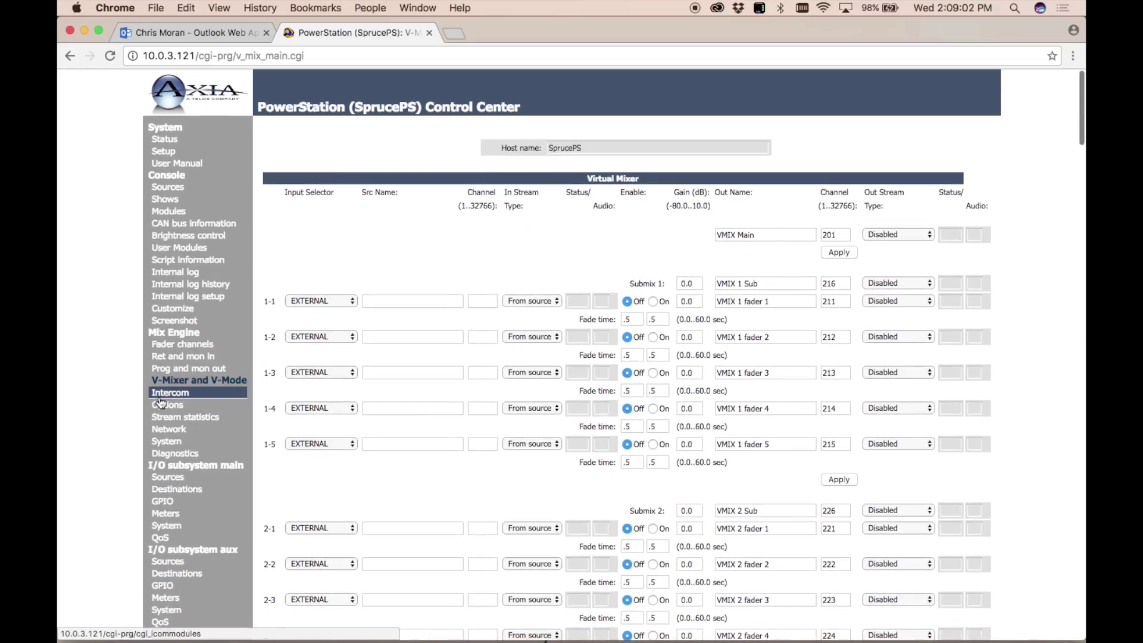
pyautogui.click(164, 395)
pyautogui.scroll(-5, 928, 508)
pyautogui.scroll(5, 928, 509)
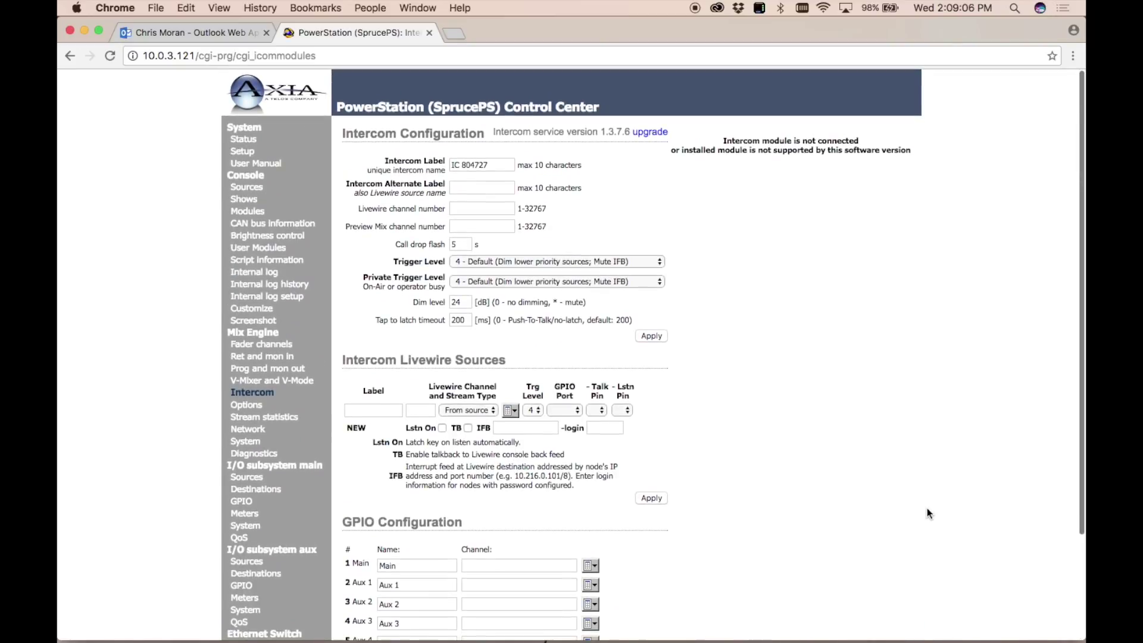
# Open Mix Engine > Options: source sharing lockable, 35 ms receive buffer, Stereo mixing, backup power off.
pyautogui.scroll(-1, 927, 509)
pyautogui.scroll(1, 928, 513)
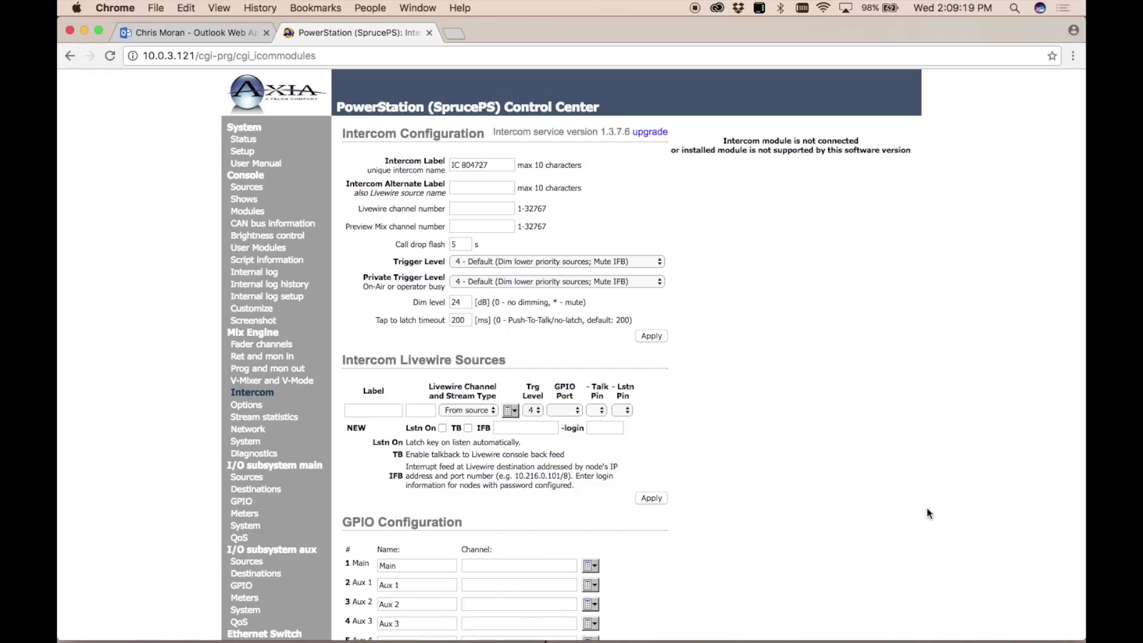
pyautogui.scroll(-3, 929, 509)
pyautogui.scroll(3, 935, 464)
pyautogui.scroll(-1, 208, 501)
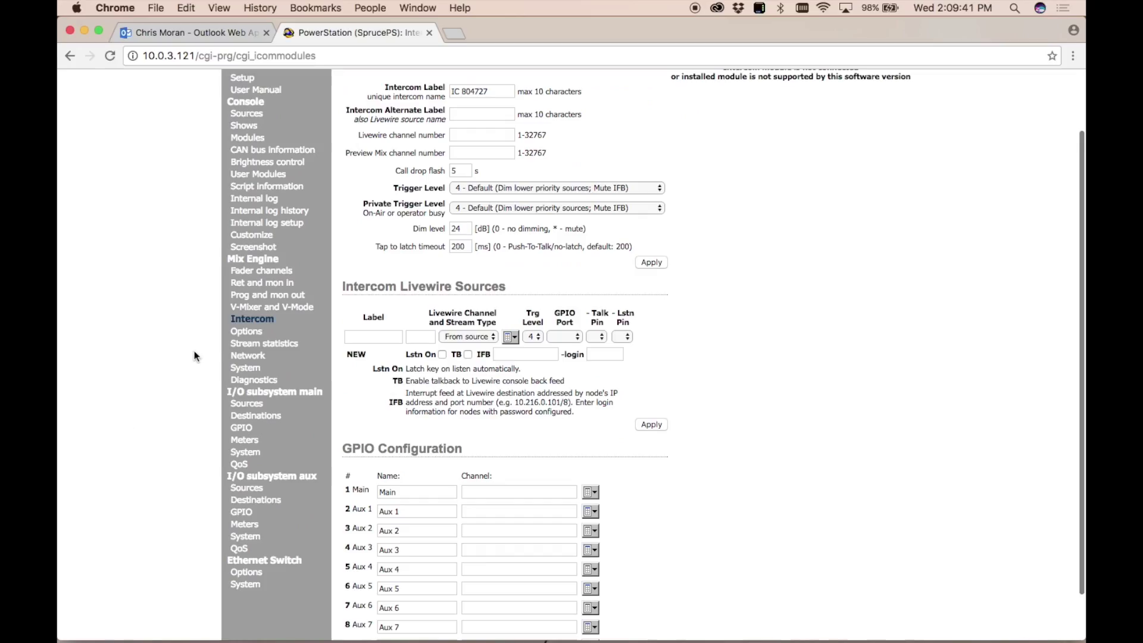
pyautogui.click(240, 335)
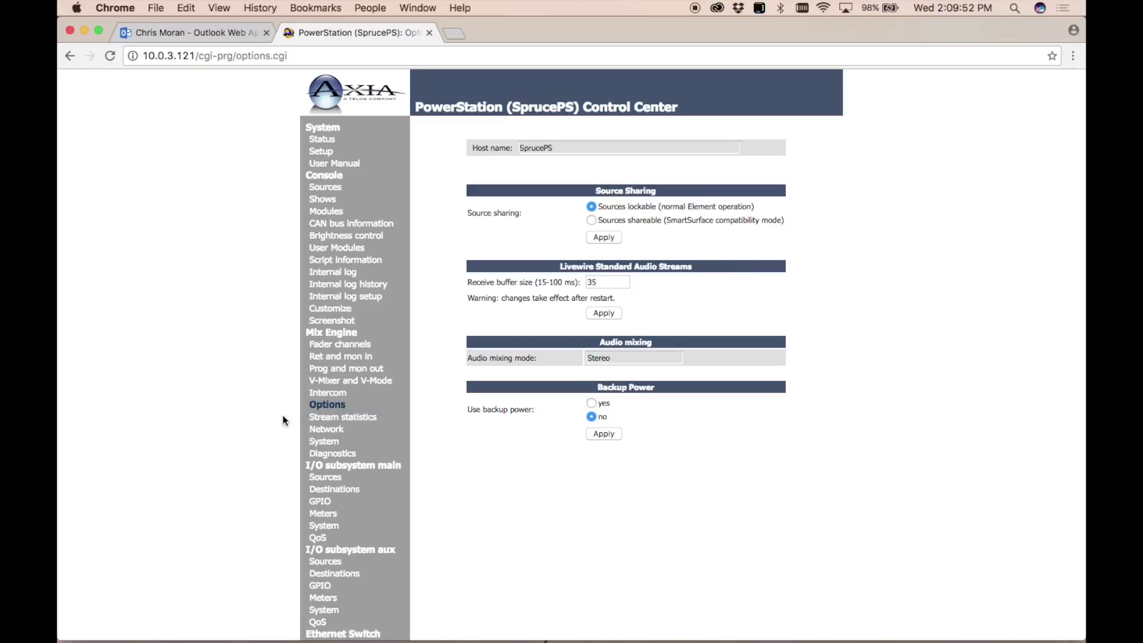
# Open Stream statistics and scan the fader input packet counters.
pyautogui.click(360, 423)
pyautogui.scroll(-9, 568, 450)
pyautogui.scroll(7, 568, 450)
pyautogui.scroll(-15, 569, 448)
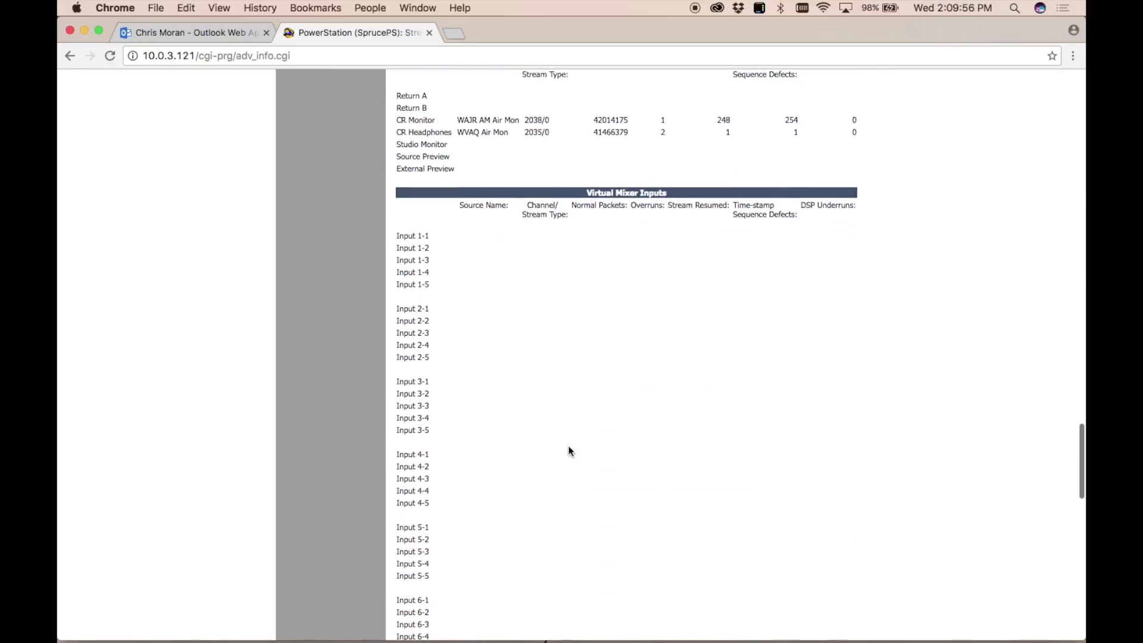
pyautogui.scroll(-4, 568, 446)
pyautogui.scroll(20, 568, 445)
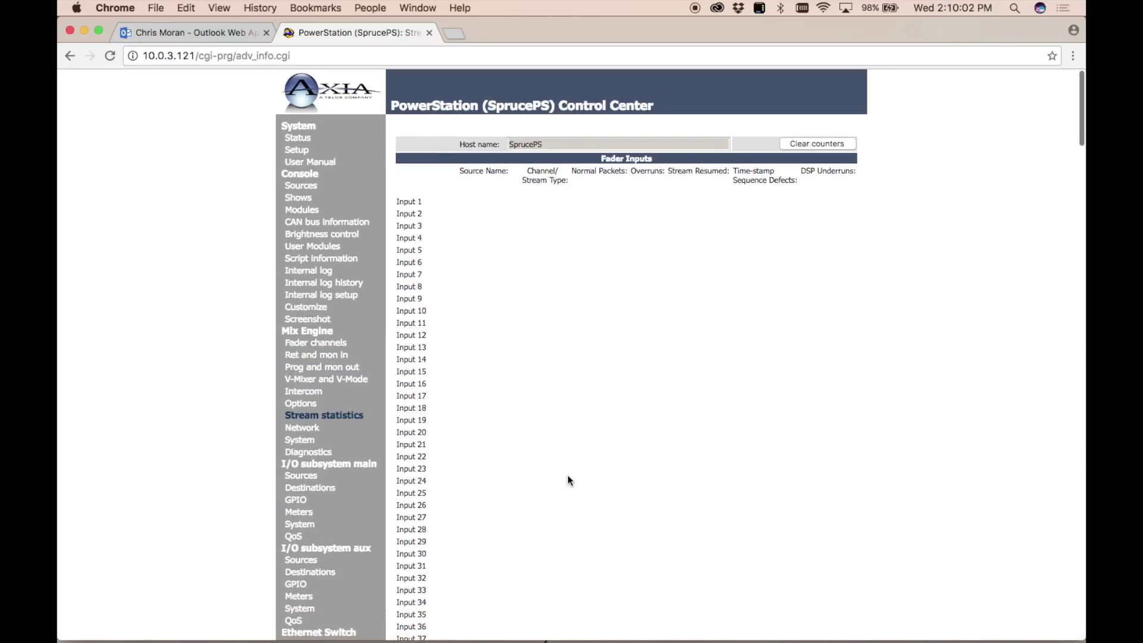
# Review monitor and virtual mixer inputs, where only CR Monitor and CR Headphones show packets, then open Network.
pyautogui.scroll(-3, 566, 480)
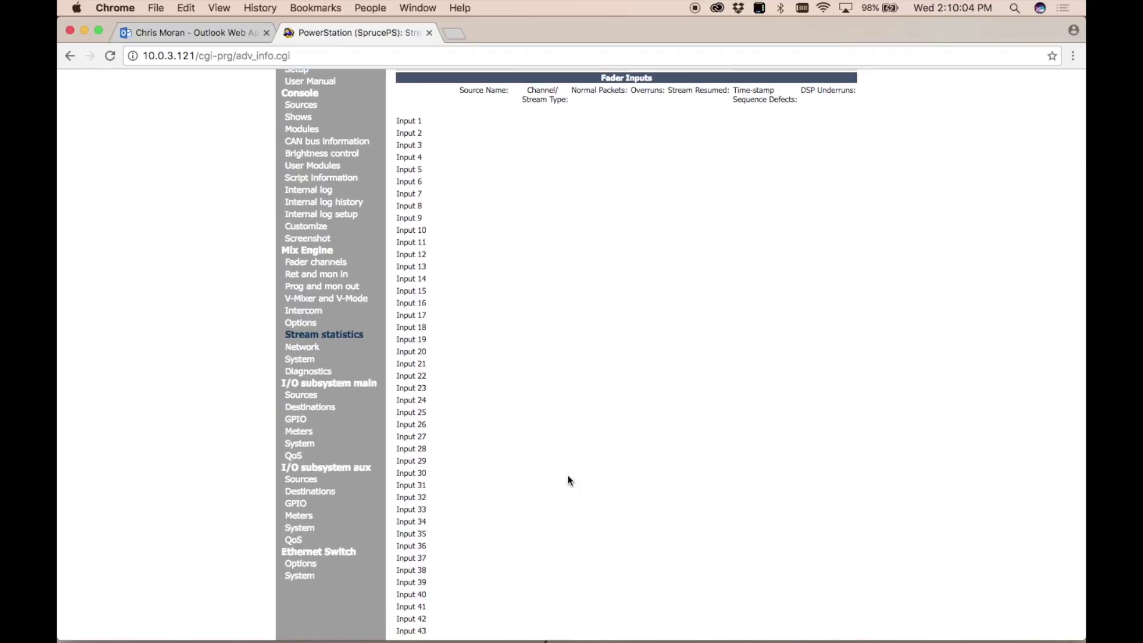
pyautogui.scroll(-10, 567, 480)
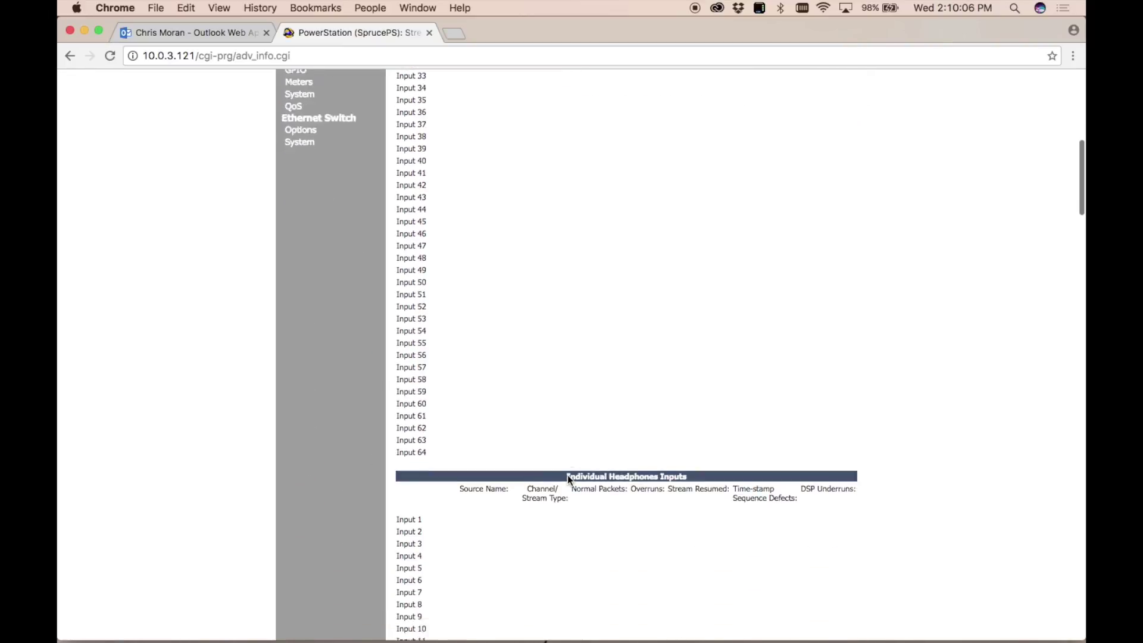
pyautogui.scroll(-20, 569, 480)
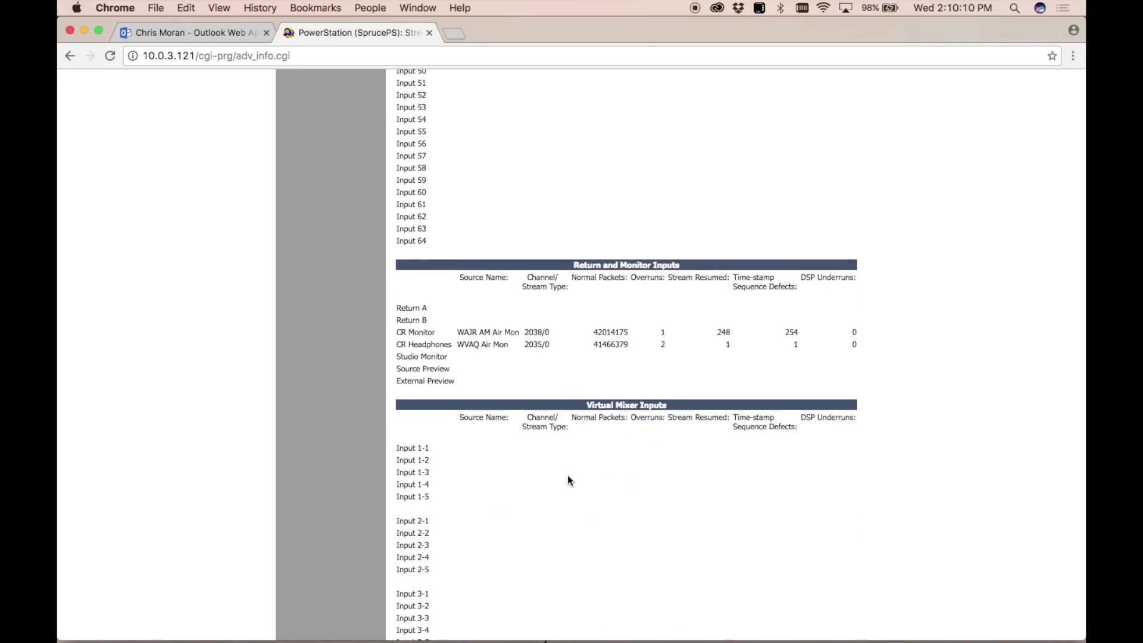
pyautogui.scroll(20, 567, 480)
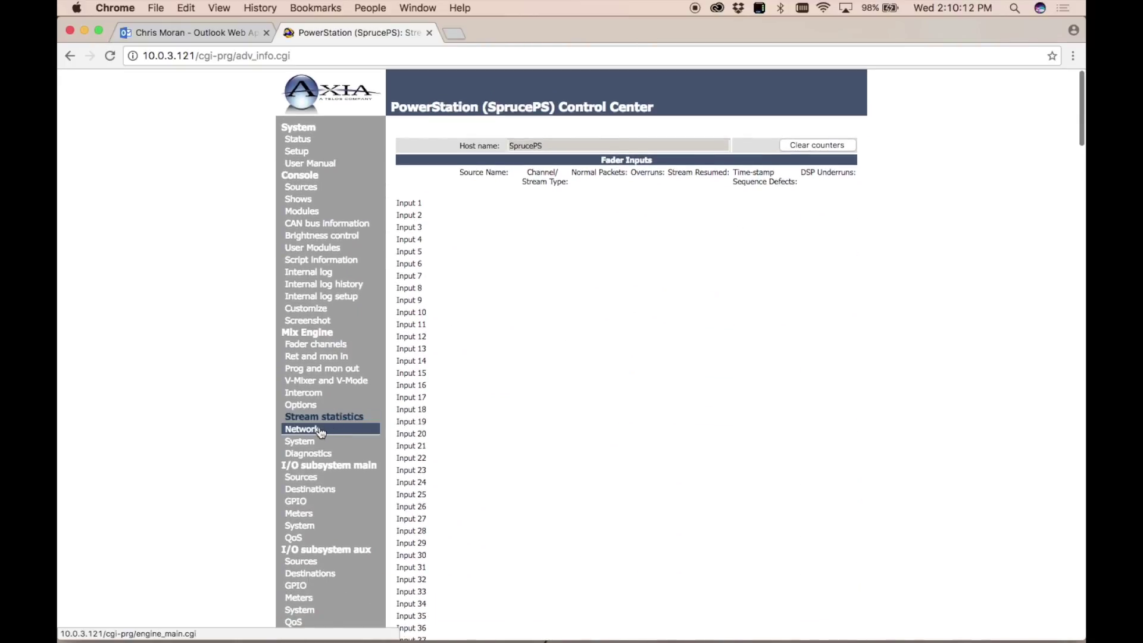
pyautogui.click(302, 429)
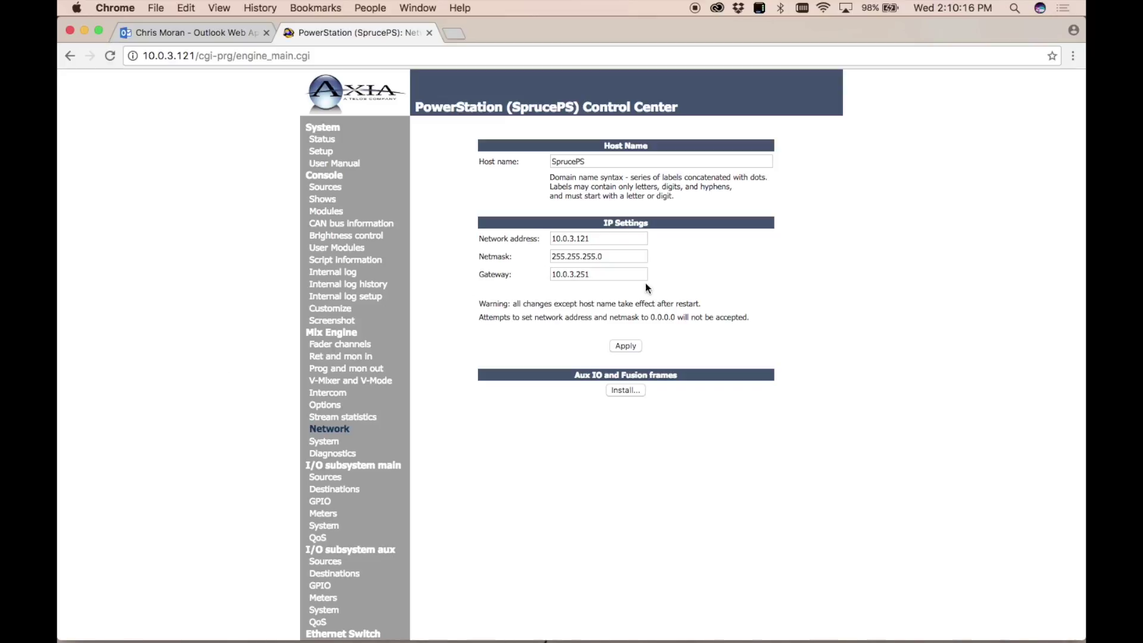
# Open the Mix Engine System page showing status OK and both firmware banks on PS Fusion 3.0.1i.
pyautogui.click(325, 442)
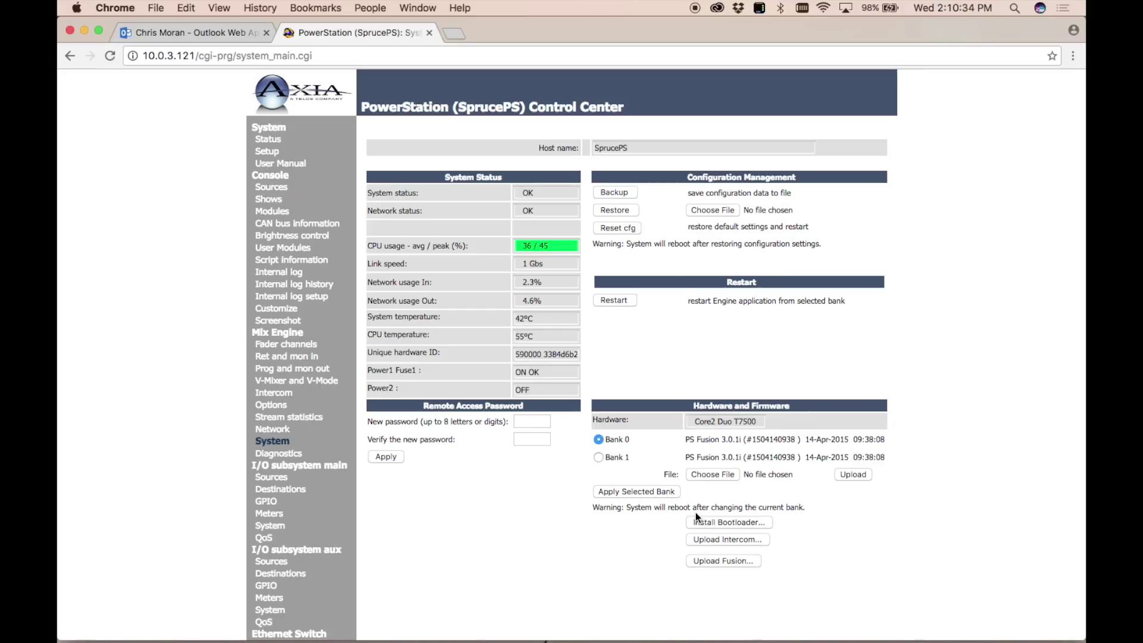
# Open Mix Engine > Diagnostics with syslog server 0.0.0.0 and internal log trace level simple.
pyautogui.scroll(-2, 235, 448)
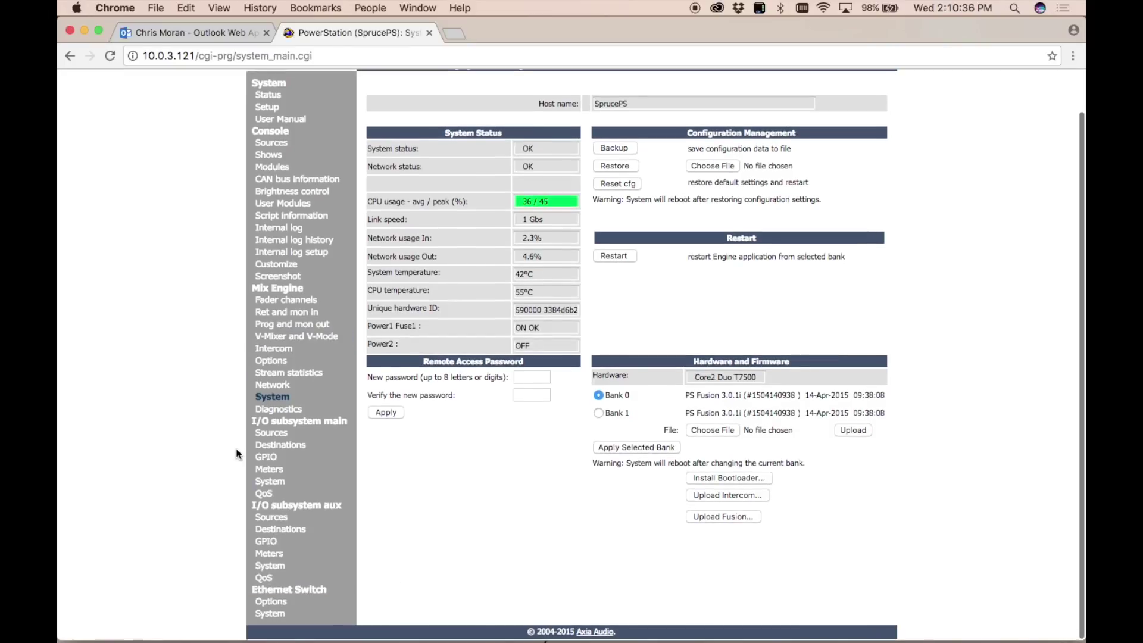
pyautogui.click(279, 409)
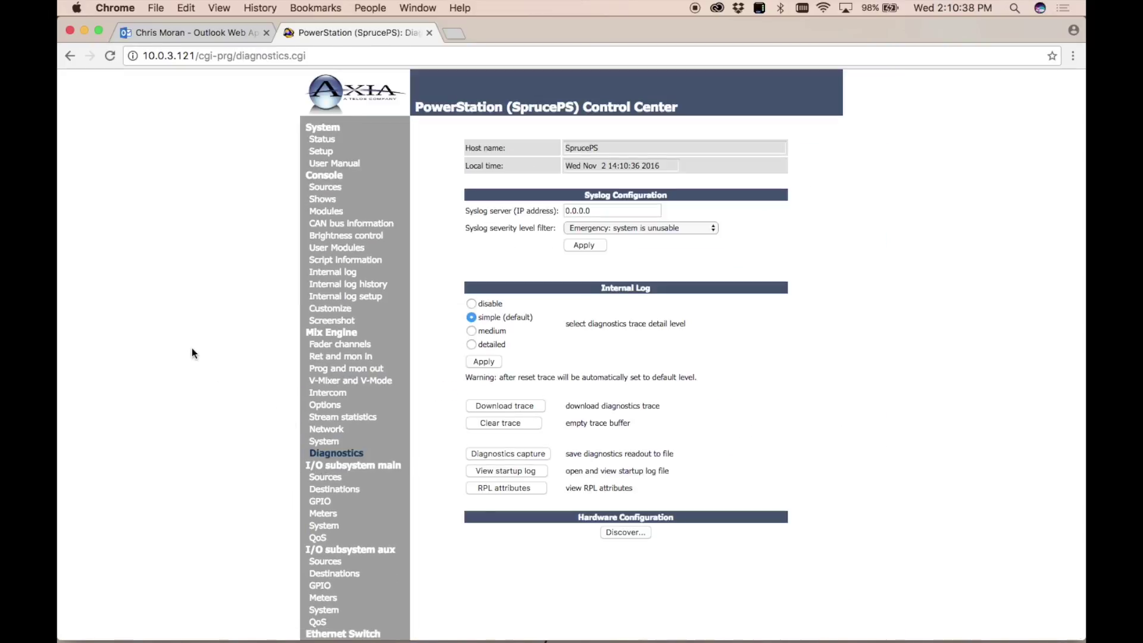
pyautogui.scroll(-2, 191, 348)
pyautogui.scroll(2, 192, 348)
pyautogui.scroll(-2, 527, 409)
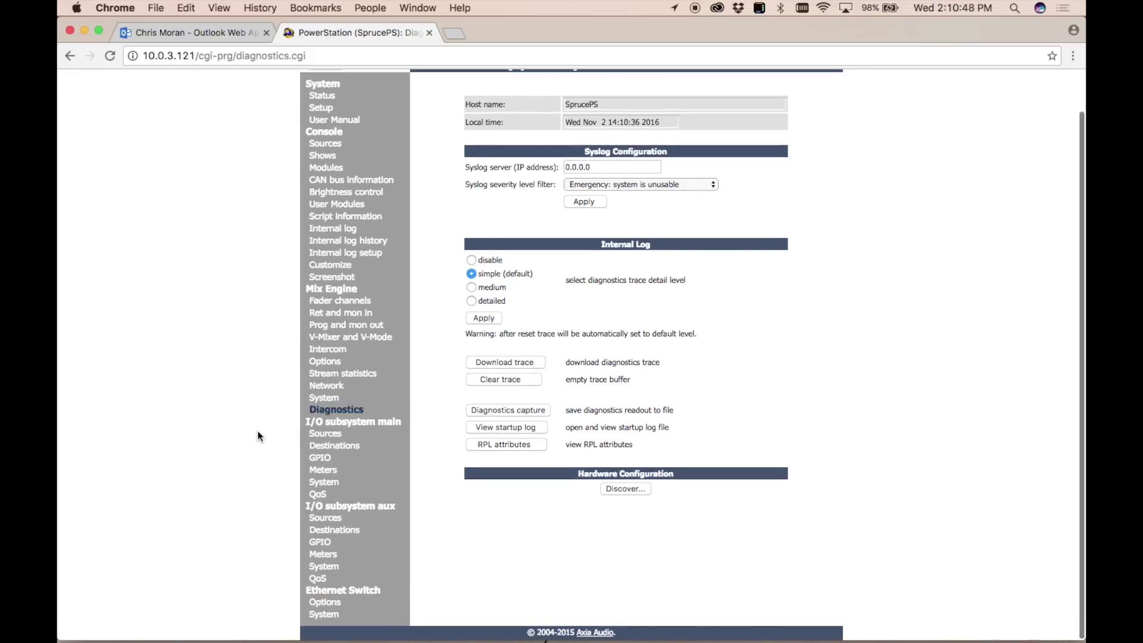
pyautogui.click(281, 424)
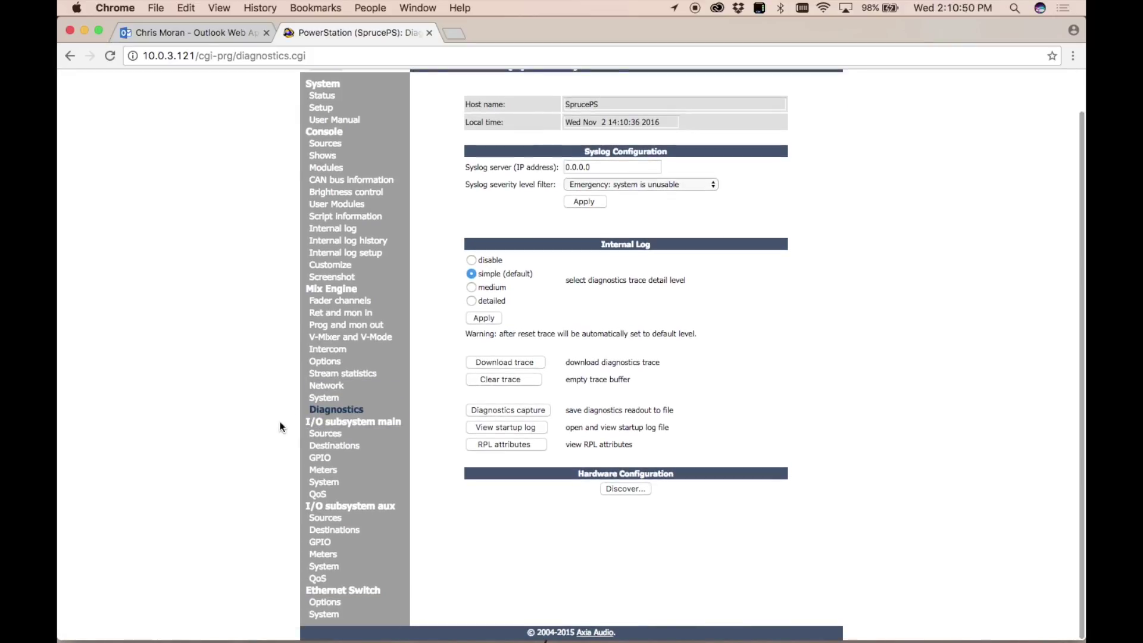
pyautogui.scroll(3, 286, 426)
pyautogui.scroll(-3, 286, 426)
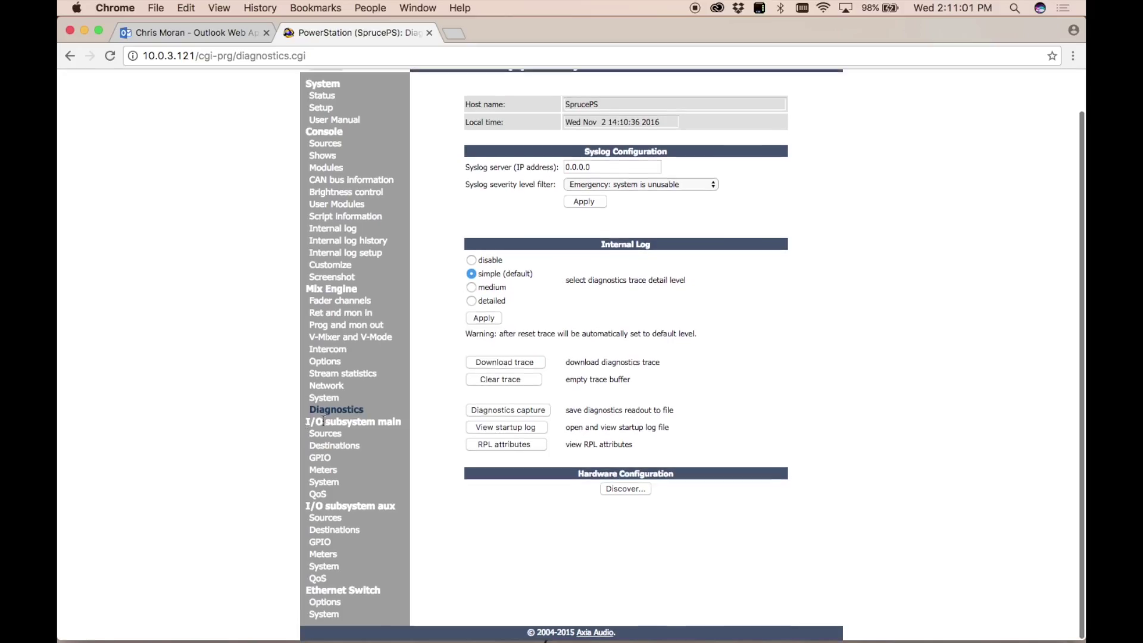
# Open the main I/O subsystem Sources page and sign in with the login username.
pyautogui.click(327, 432)
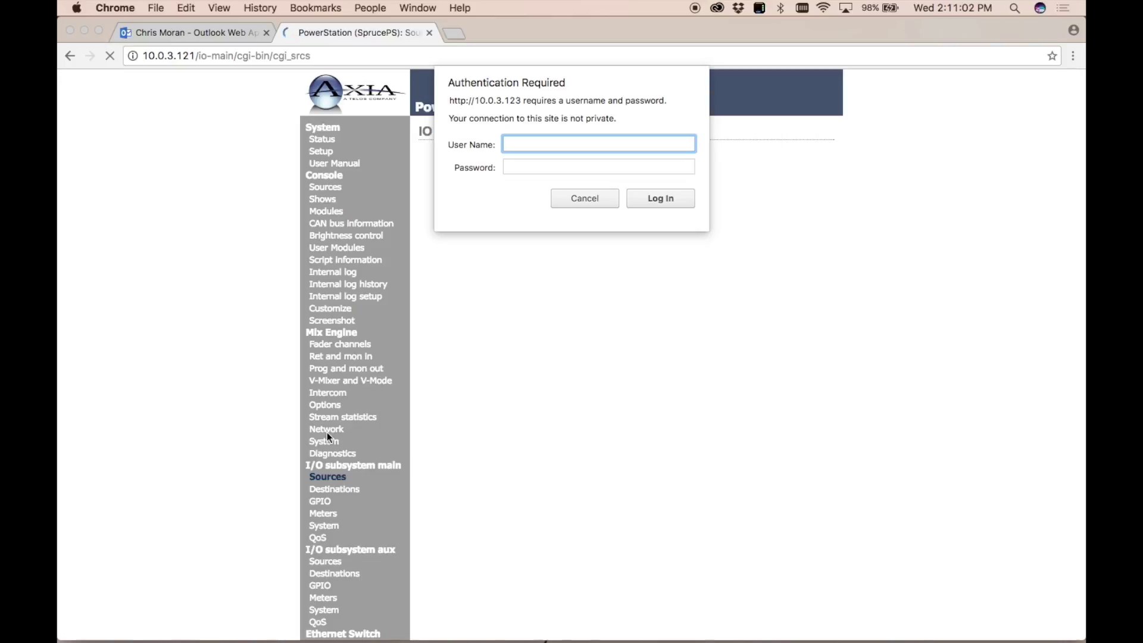
pyautogui.write('user')
pyautogui.press('Return')
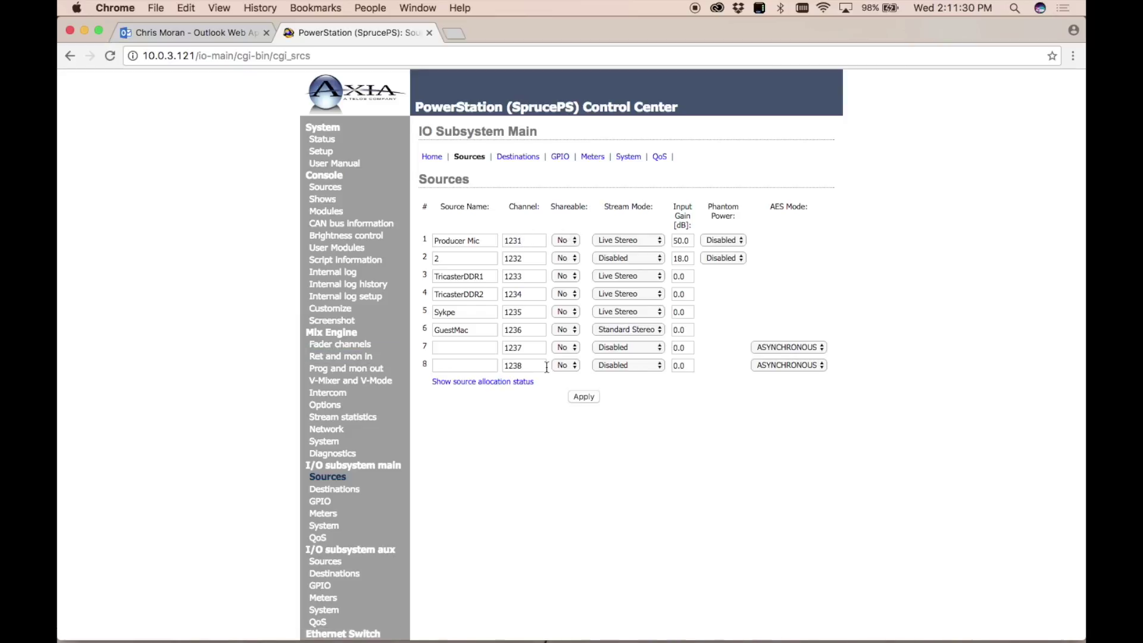
# Leave source 1's stream mode at Live Stereo, then go to the Destinations page.
pyautogui.click(642, 240)
pyautogui.click(642, 238)
pyautogui.click(507, 160)
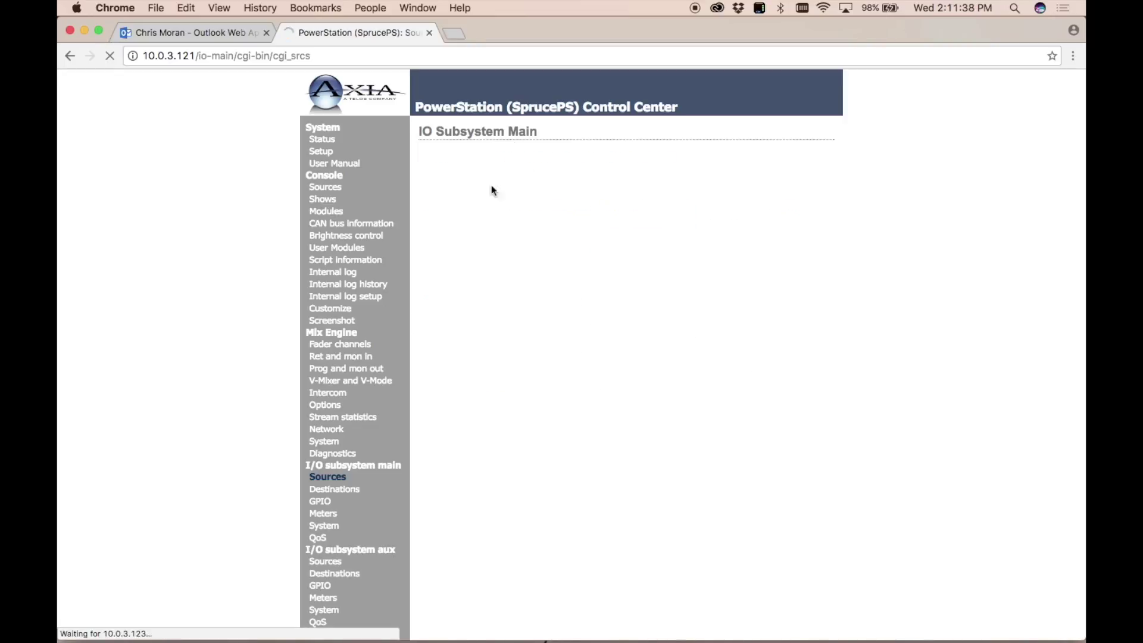
pyautogui.click(353, 494)
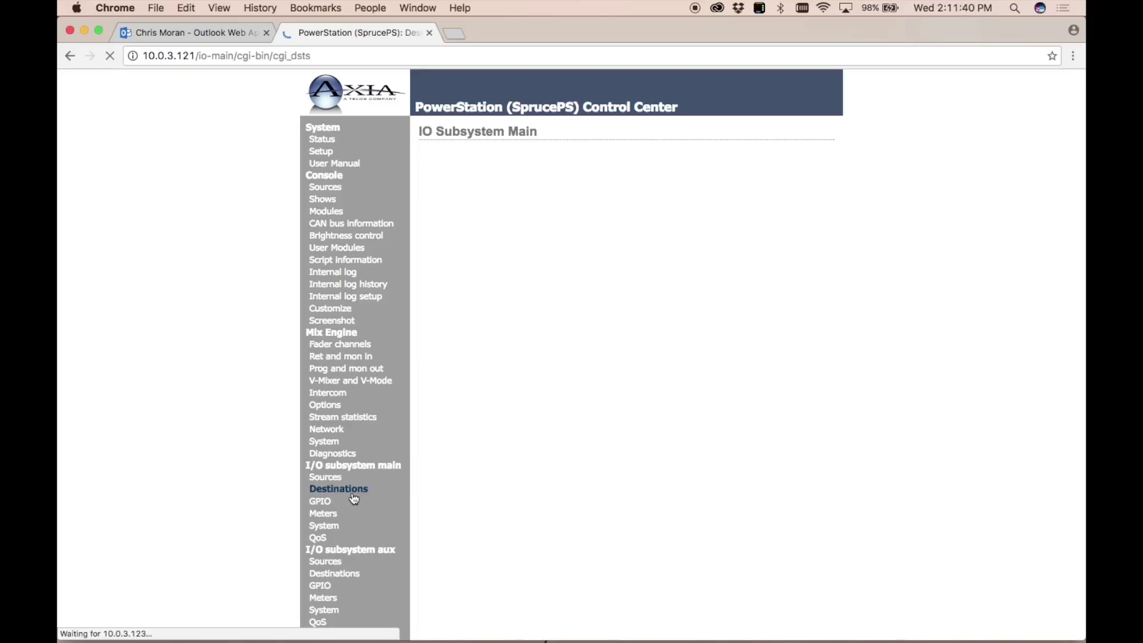
pyautogui.scroll(1, 609, 515)
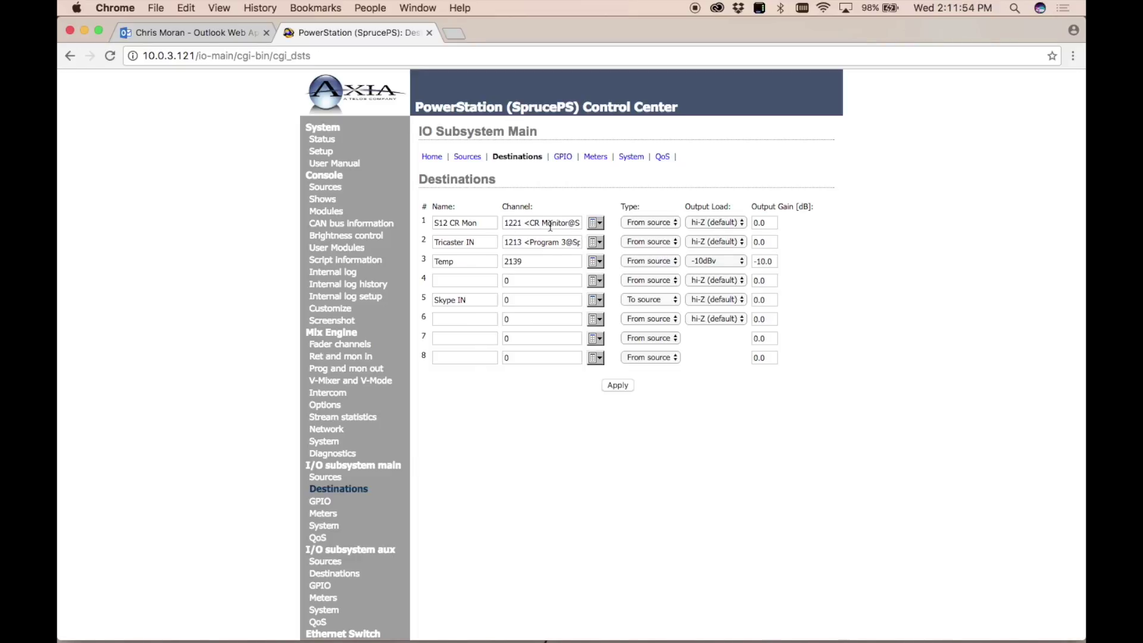
pyautogui.click(648, 222)
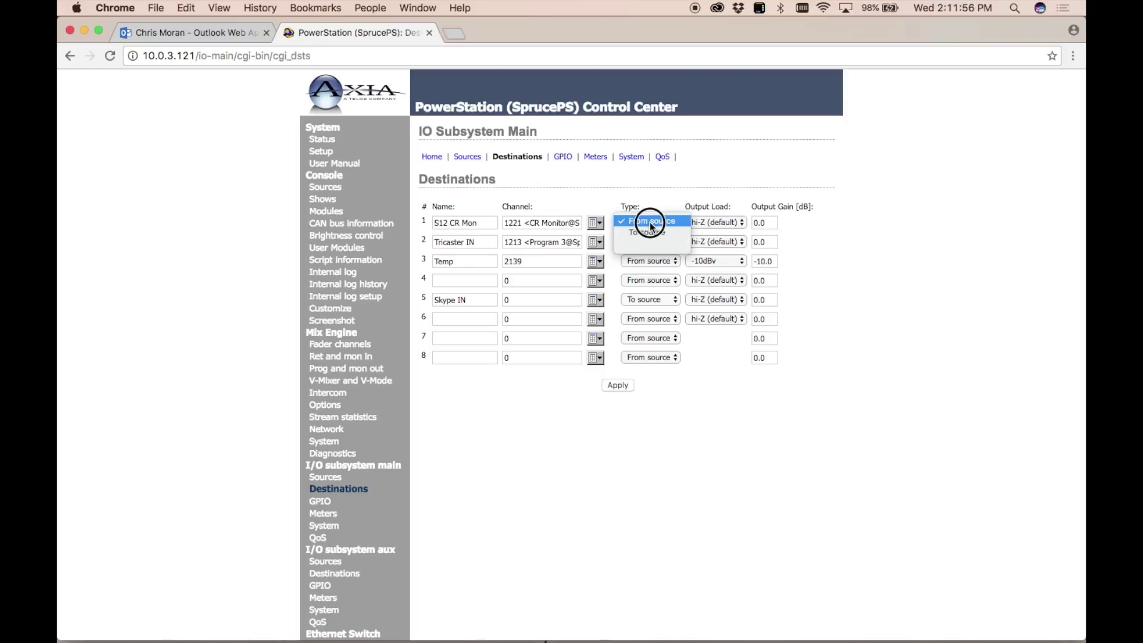
pyautogui.click(660, 204)
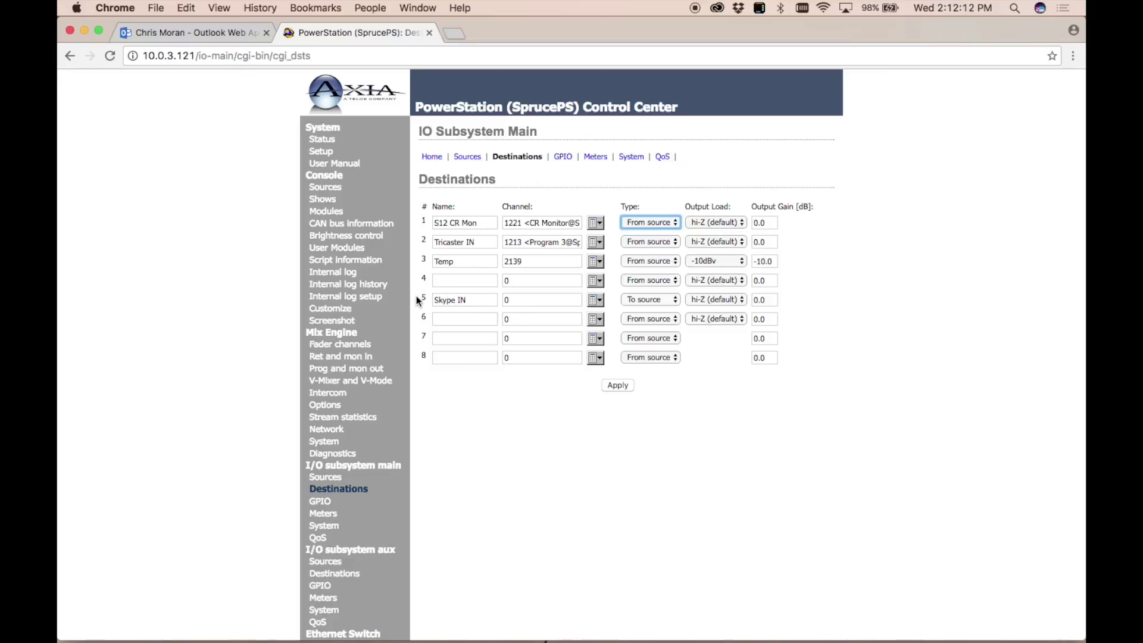
pyautogui.click(467, 300)
pyautogui.click(522, 305)
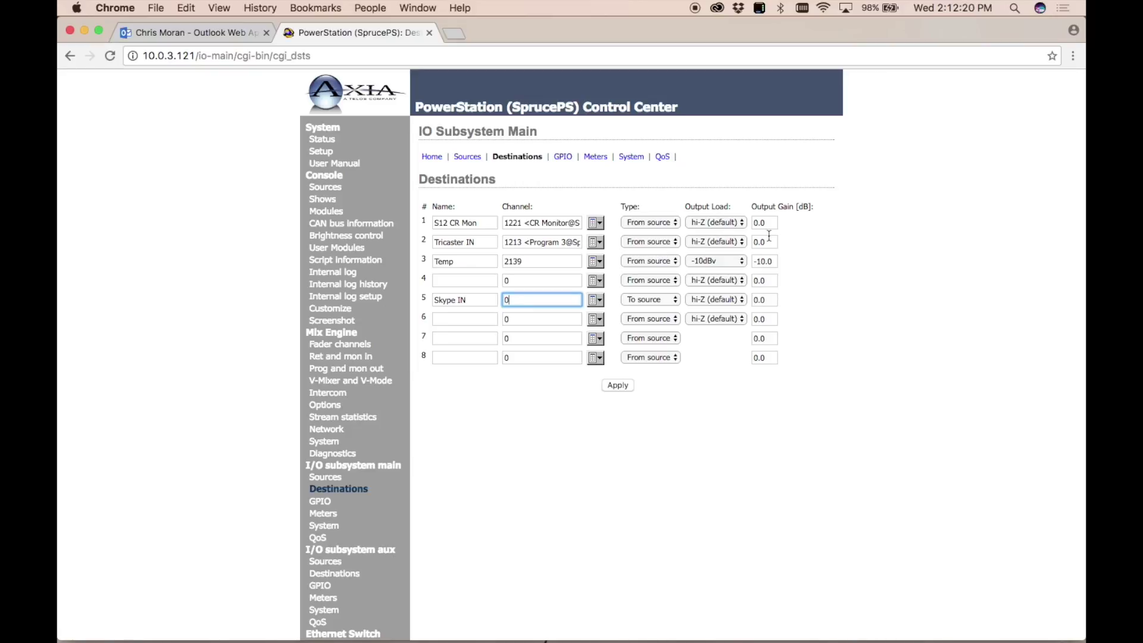
pyautogui.click(733, 518)
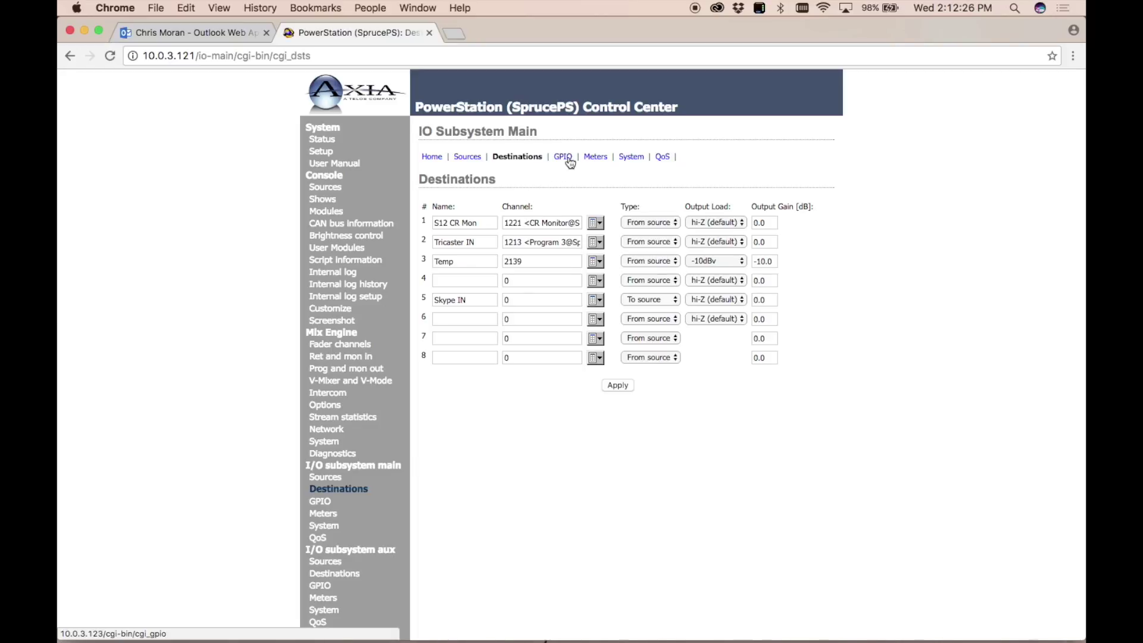
# Check the GPIO page, then open Meters showing Producer Mic gain +50 and Temp -10.
pyautogui.click(317, 506)
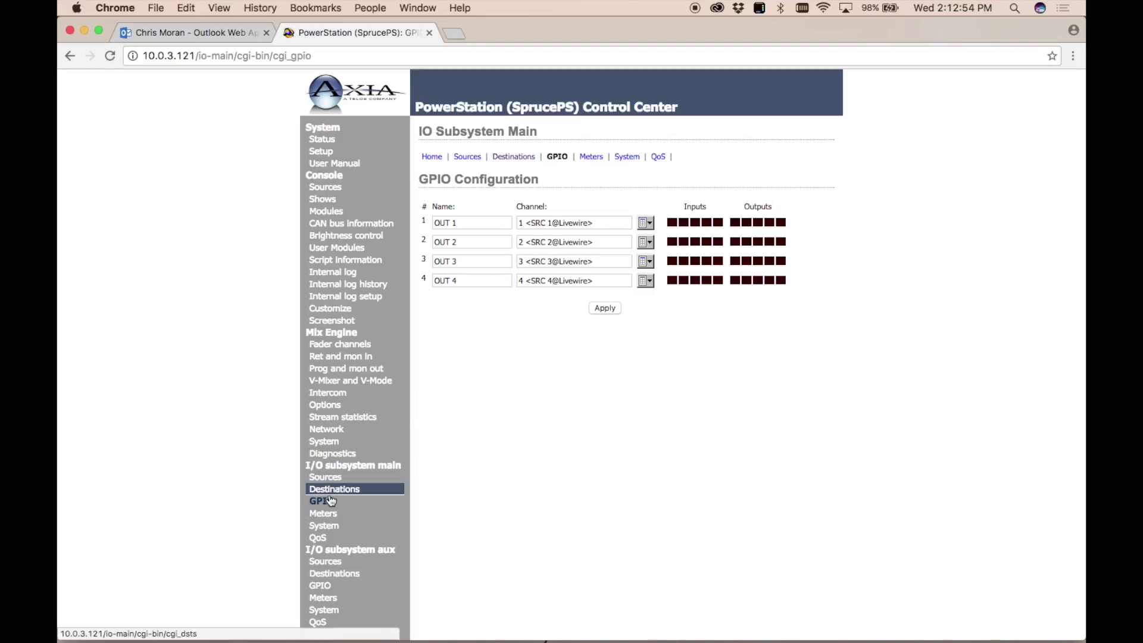
pyautogui.click(324, 515)
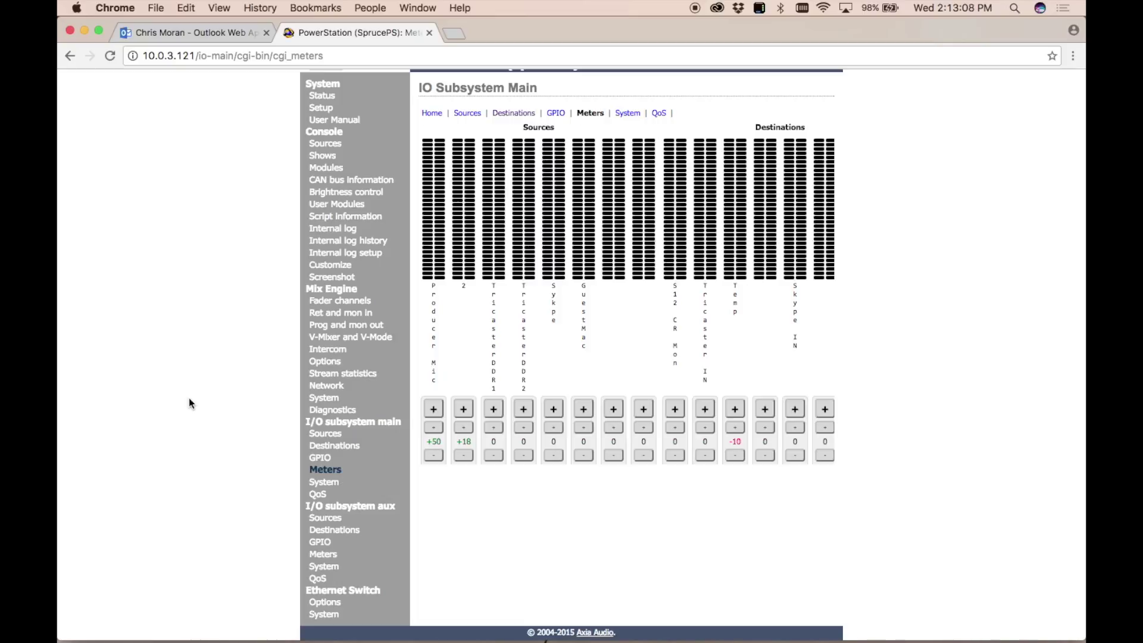
# Open the main I/O System page: host S1-PwrStn, address 10.0.3.123, firmware 3.0.0a.
pyautogui.scroll(2, 188, 397)
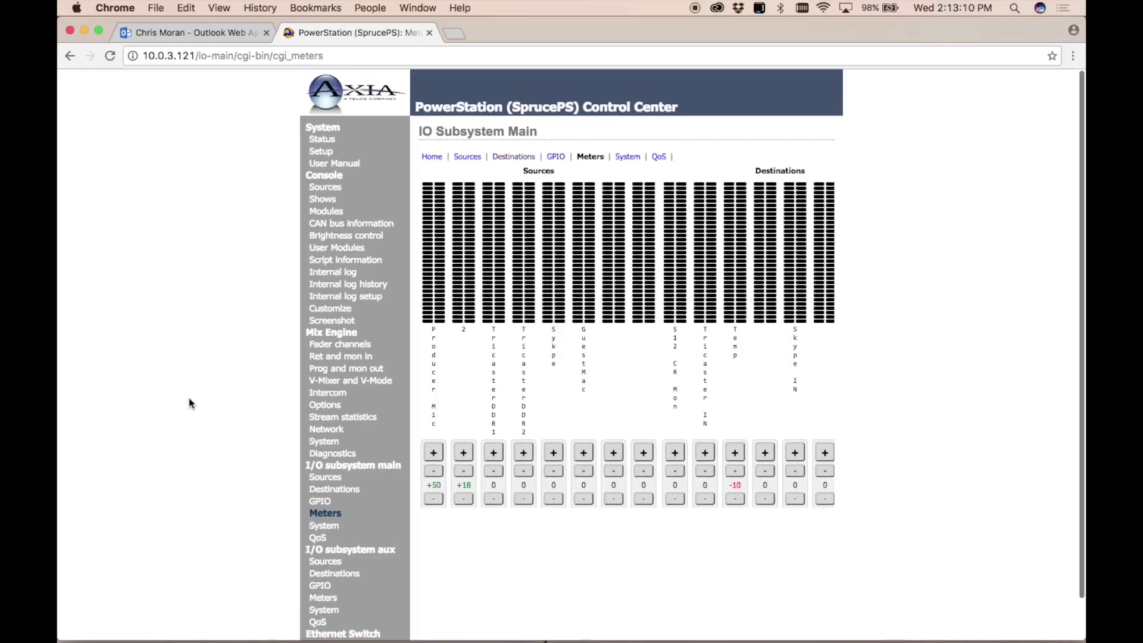
pyautogui.scroll(-2, 188, 398)
pyautogui.scroll(1, 188, 398)
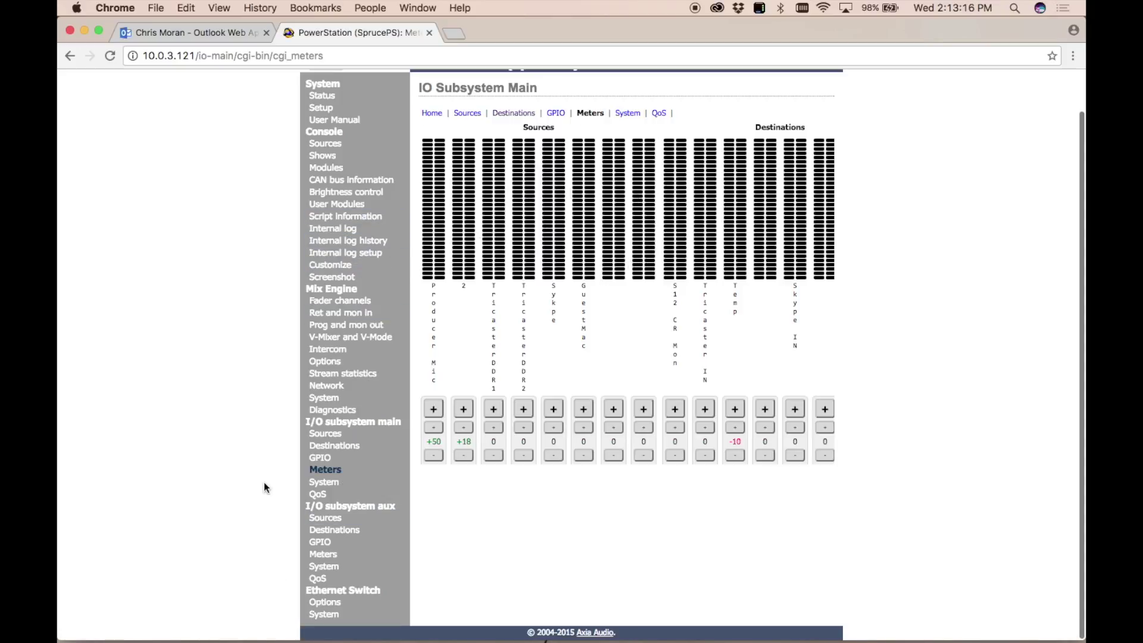
pyautogui.click(326, 483)
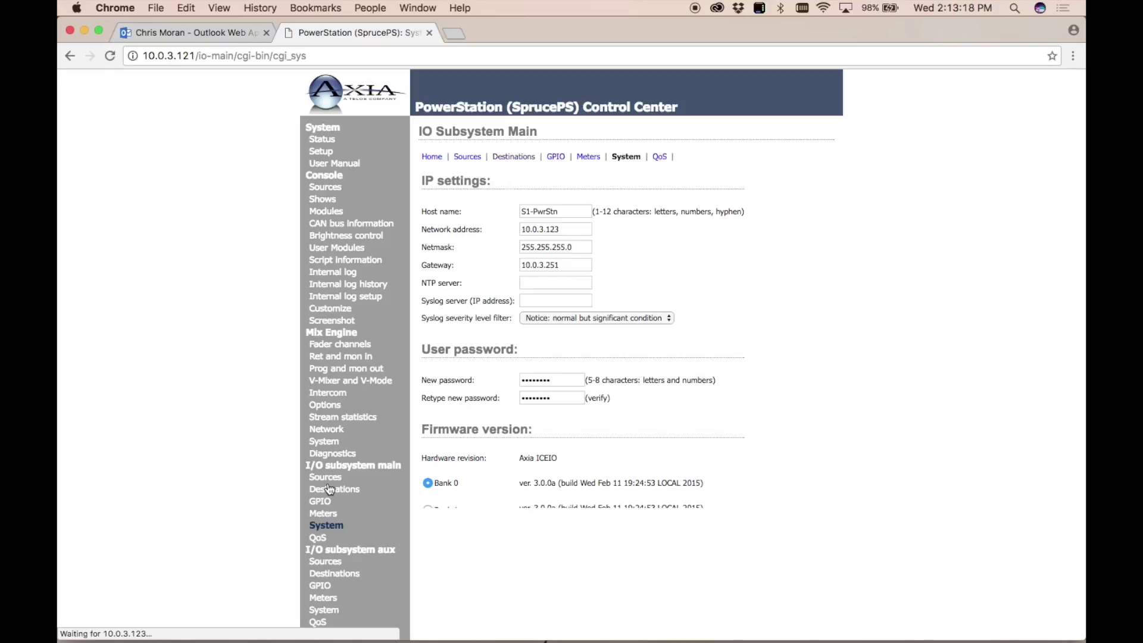
pyautogui.scroll(-2, 202, 509)
pyautogui.scroll(1, 203, 508)
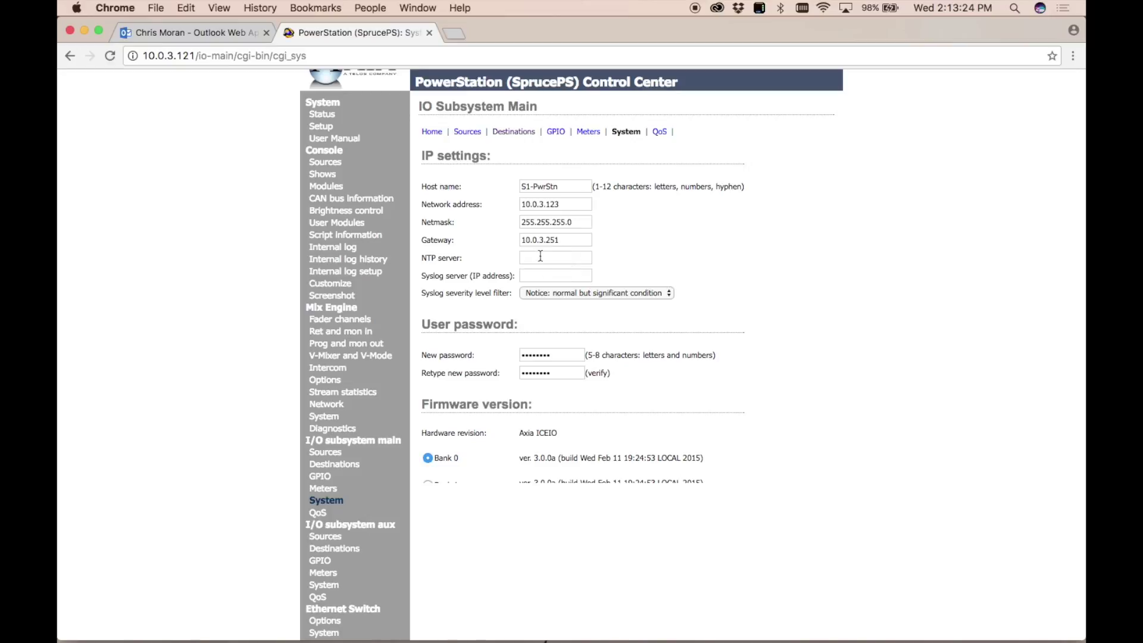
# Focus the System page's network address field, then move to the QoS page.
pyautogui.click(570, 203)
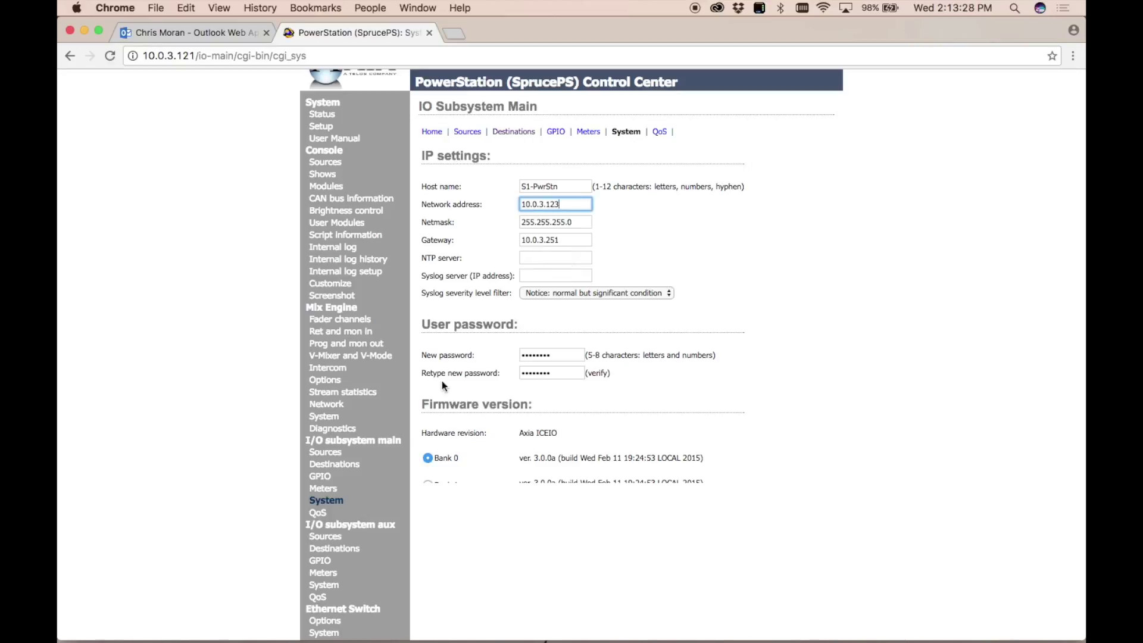
pyautogui.scroll(-3, 470, 412)
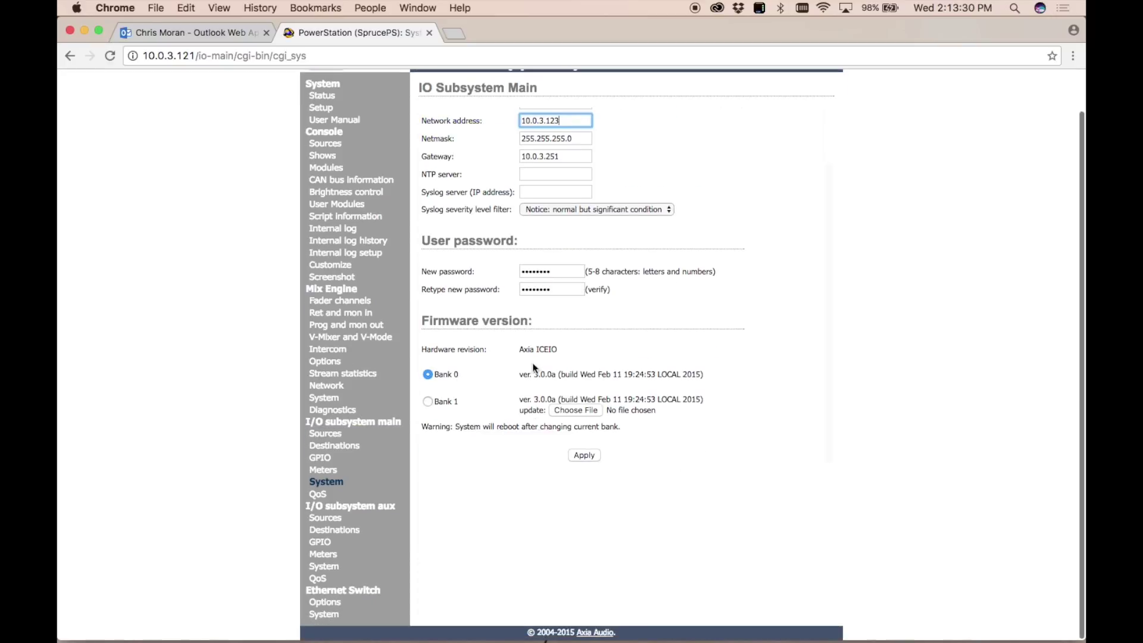
pyautogui.click(317, 493)
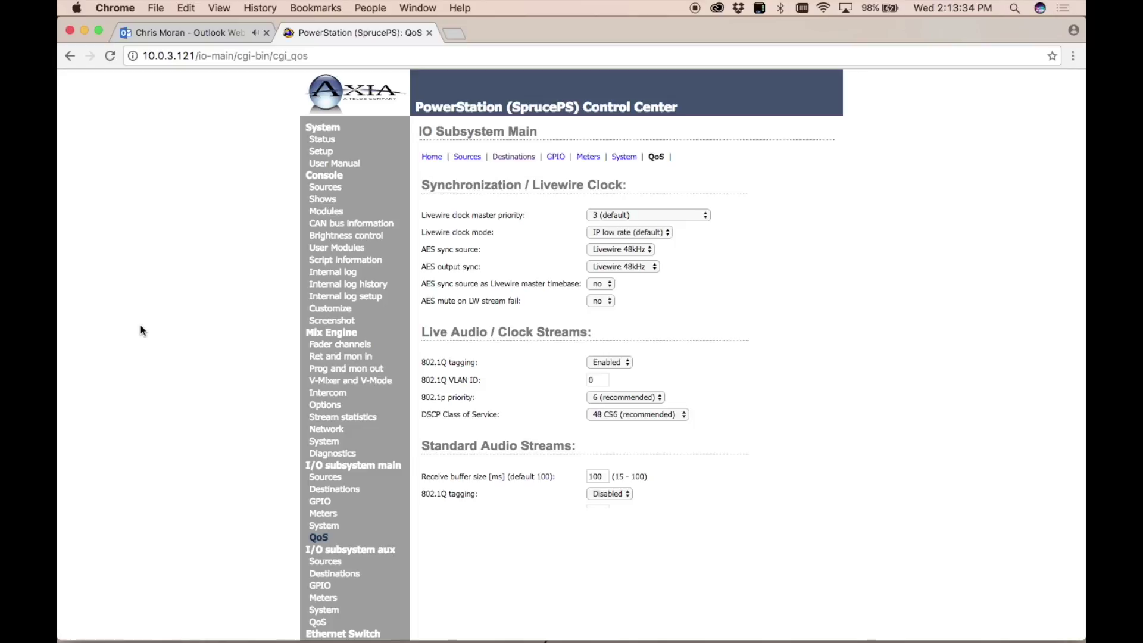
pyautogui.scroll(-1, 141, 331)
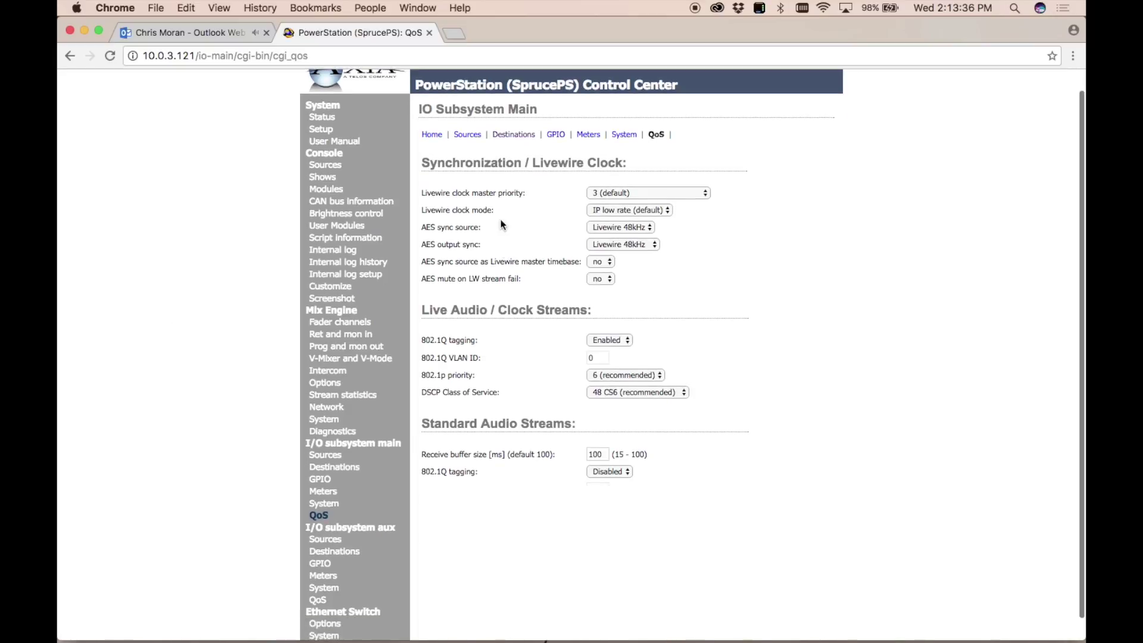
# Keep Livewire clock master priority at 3 (default) and review 802.1Q tagging and DSCP 48 CS6.
pyautogui.click(695, 192)
pyautogui.click(863, 193)
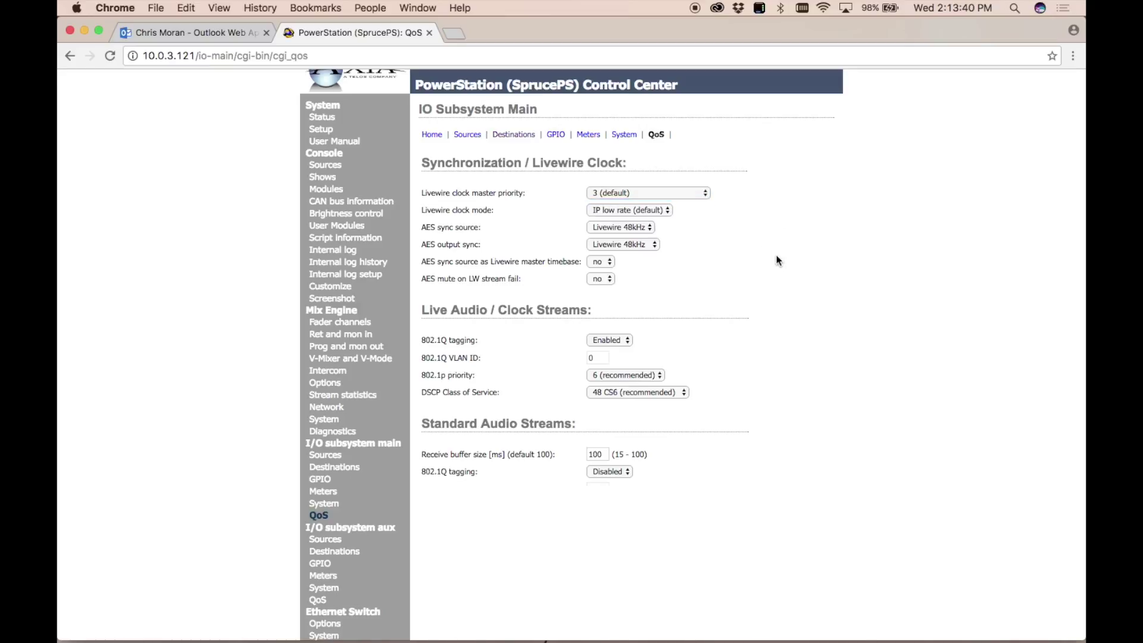
pyautogui.scroll(-4, 777, 261)
pyautogui.scroll(5, 769, 266)
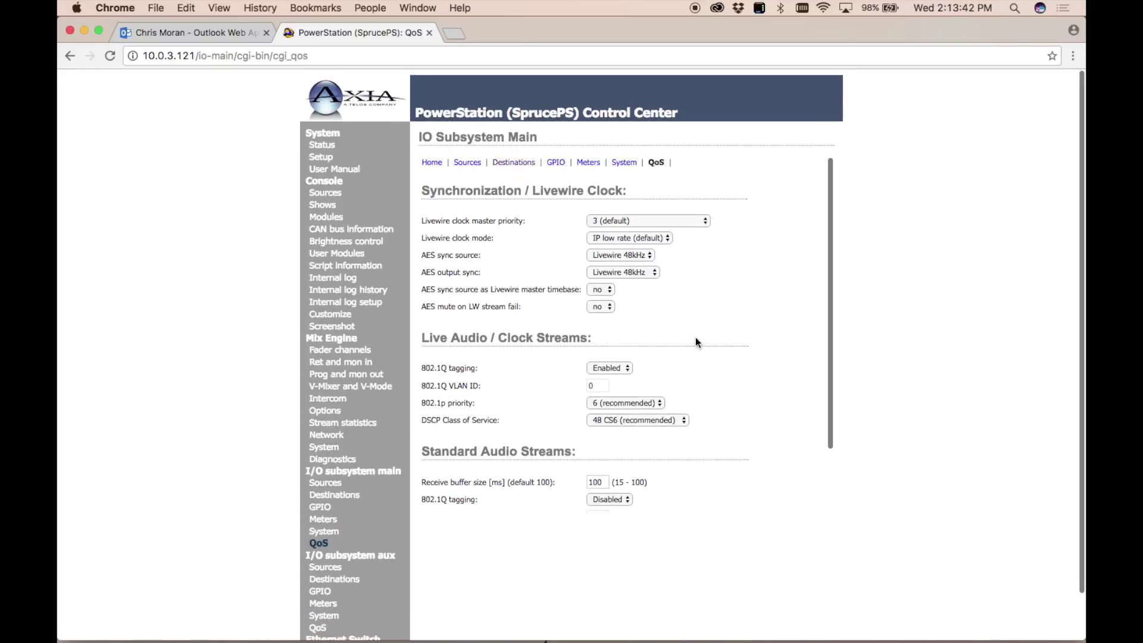
pyautogui.scroll(-2, 195, 394)
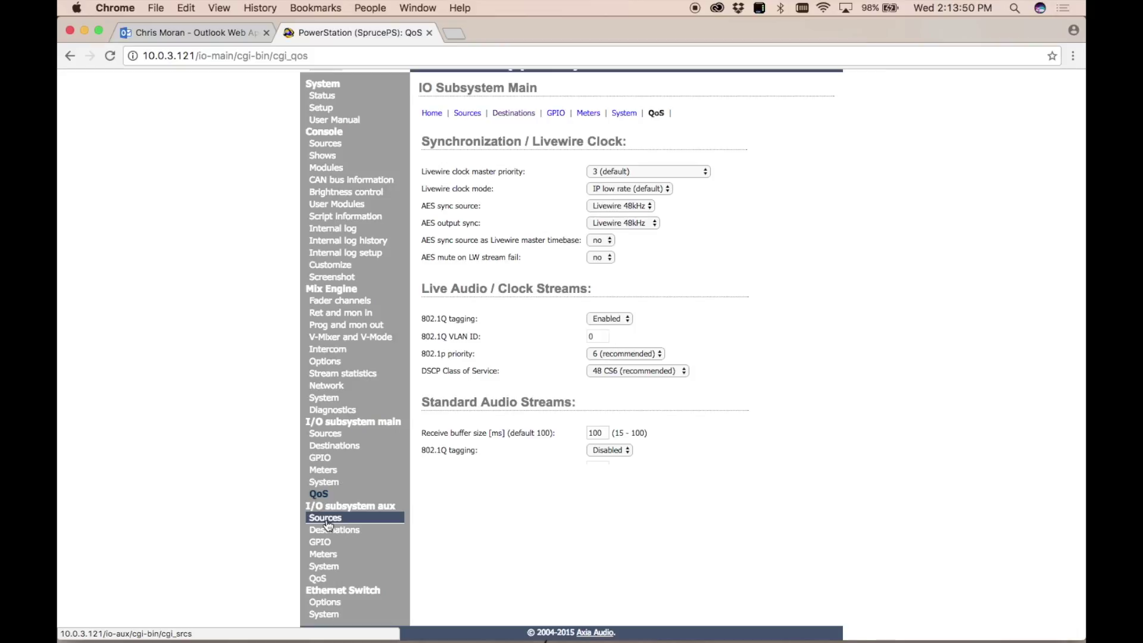
pyautogui.scroll(-2, 152, 470)
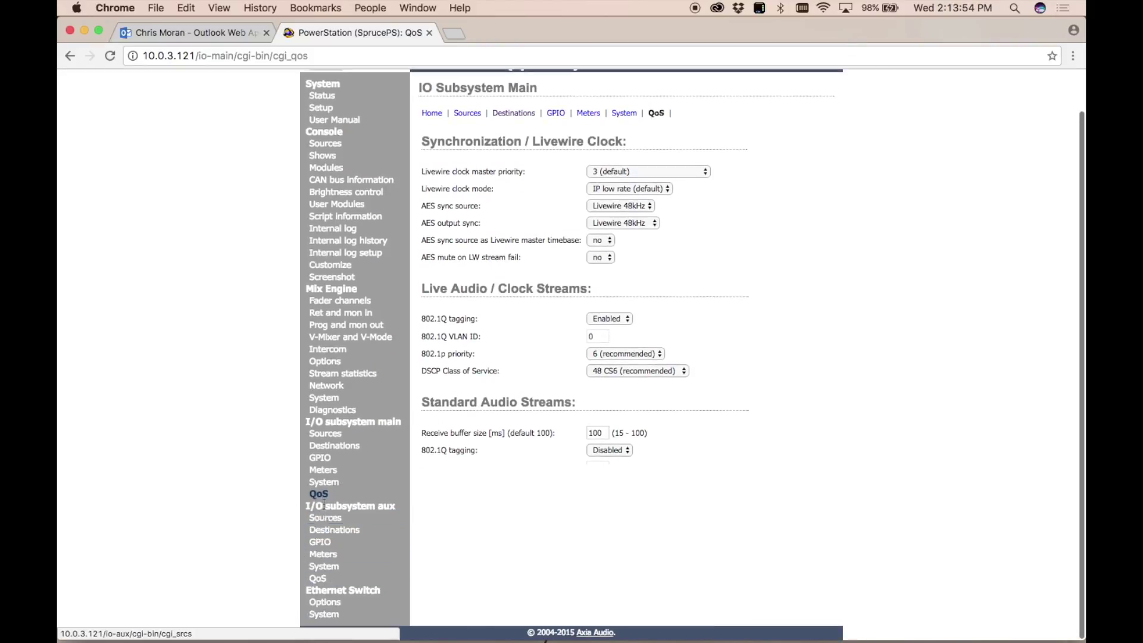
# Look over the Ethernet switch port and system settings, then return to System Status.
pyautogui.click(324, 602)
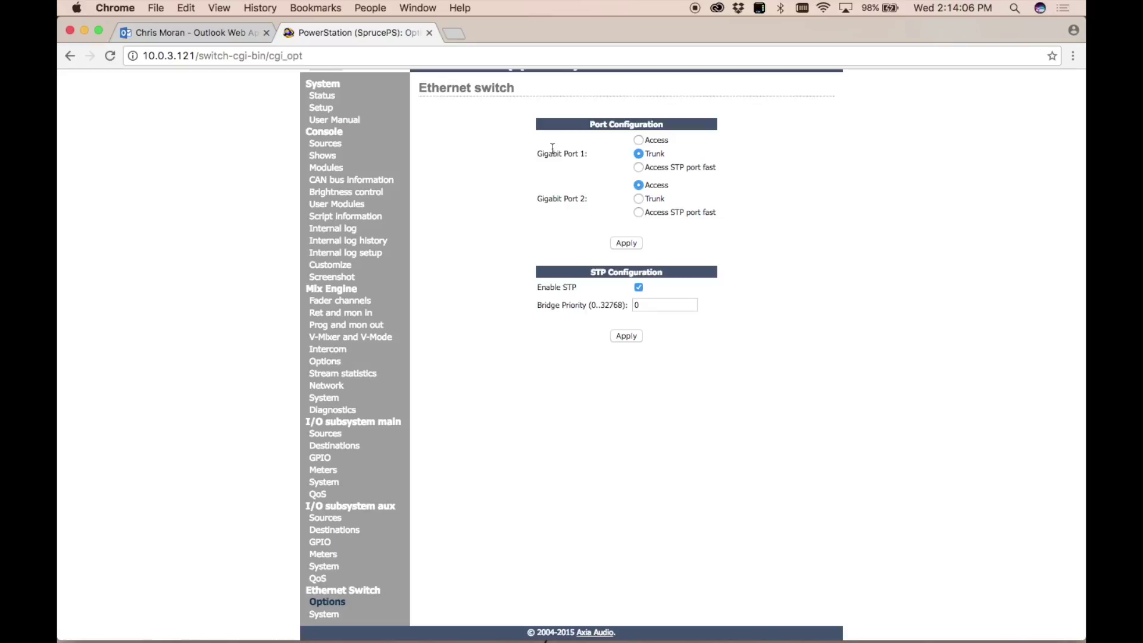
pyautogui.click(324, 614)
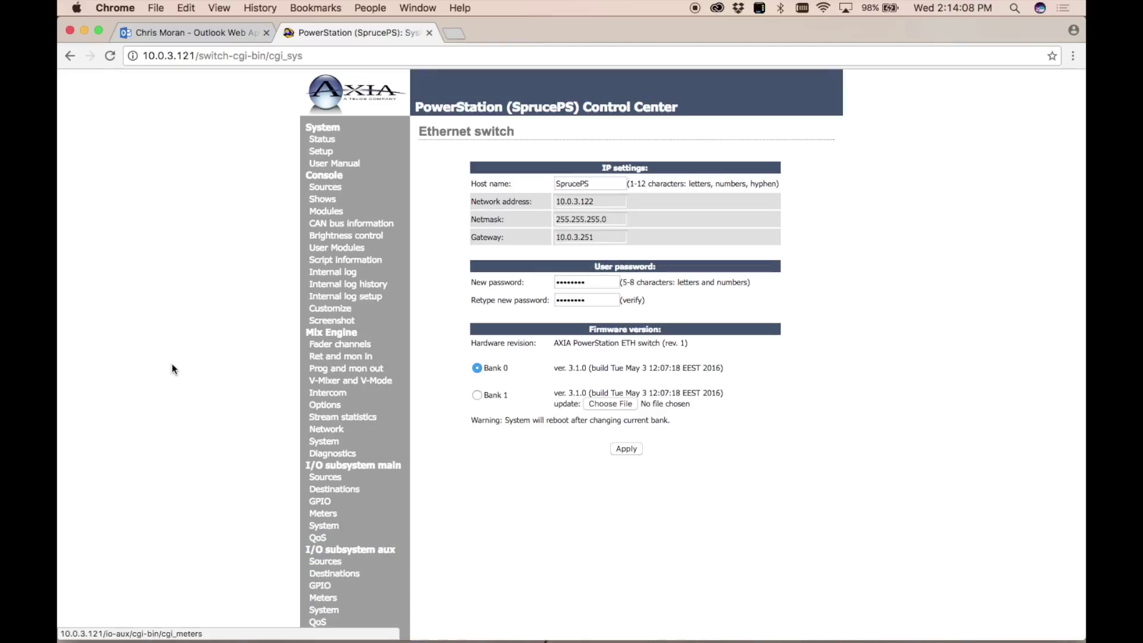
pyautogui.scroll(-2, 184, 486)
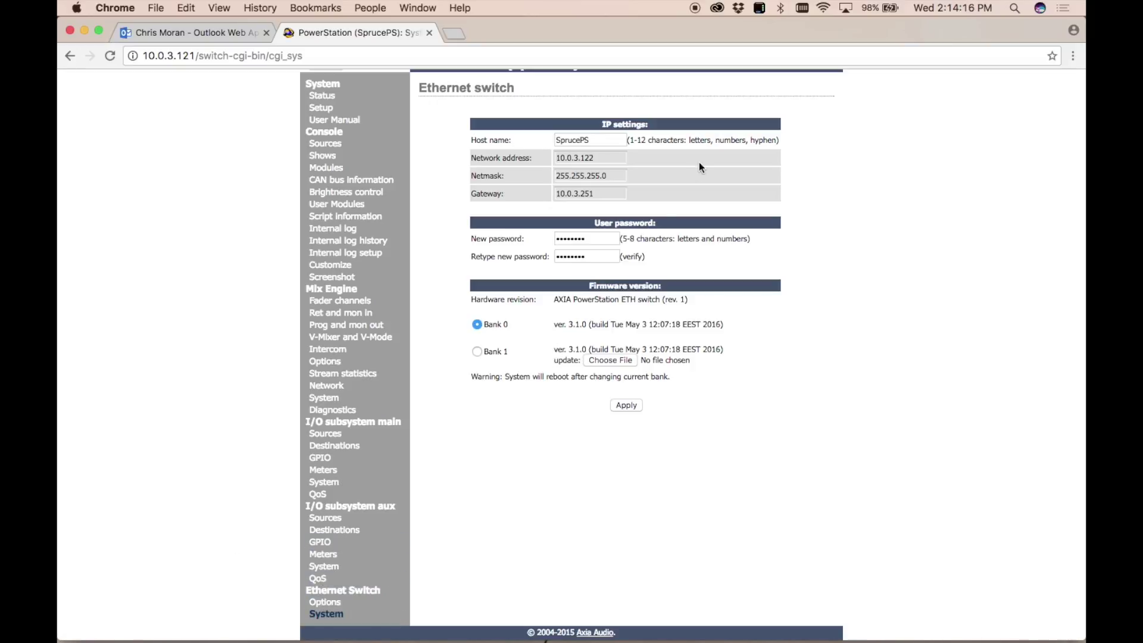
pyautogui.scroll(2, 699, 163)
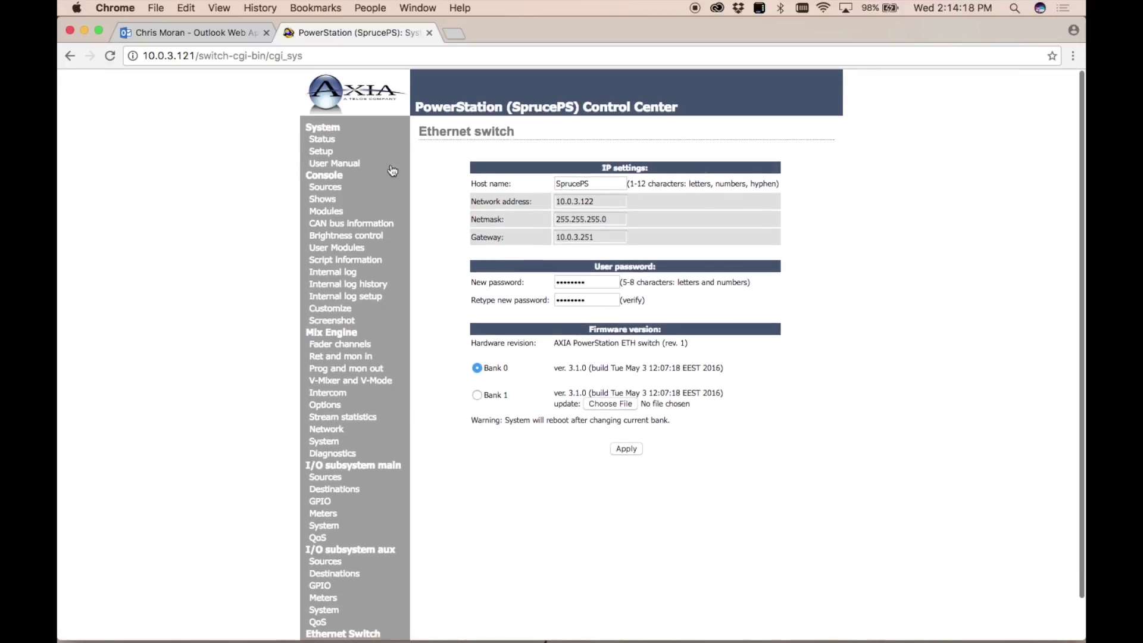
pyautogui.click(326, 140)
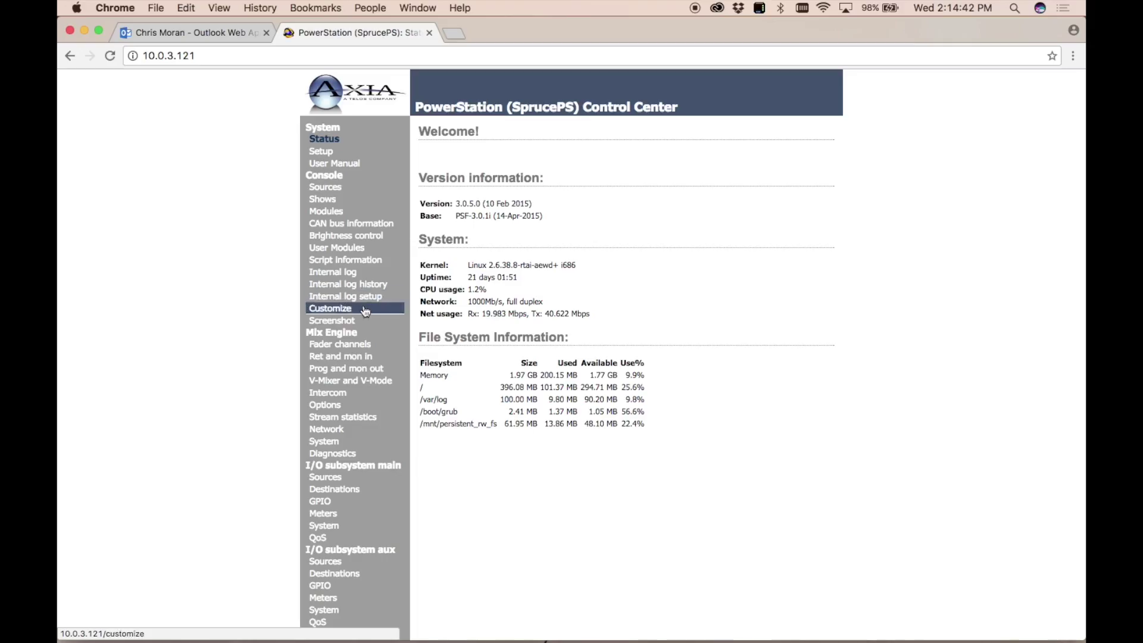
# Open the live console Screenshot view and refresh it to a newer capture.
pyautogui.click(357, 321)
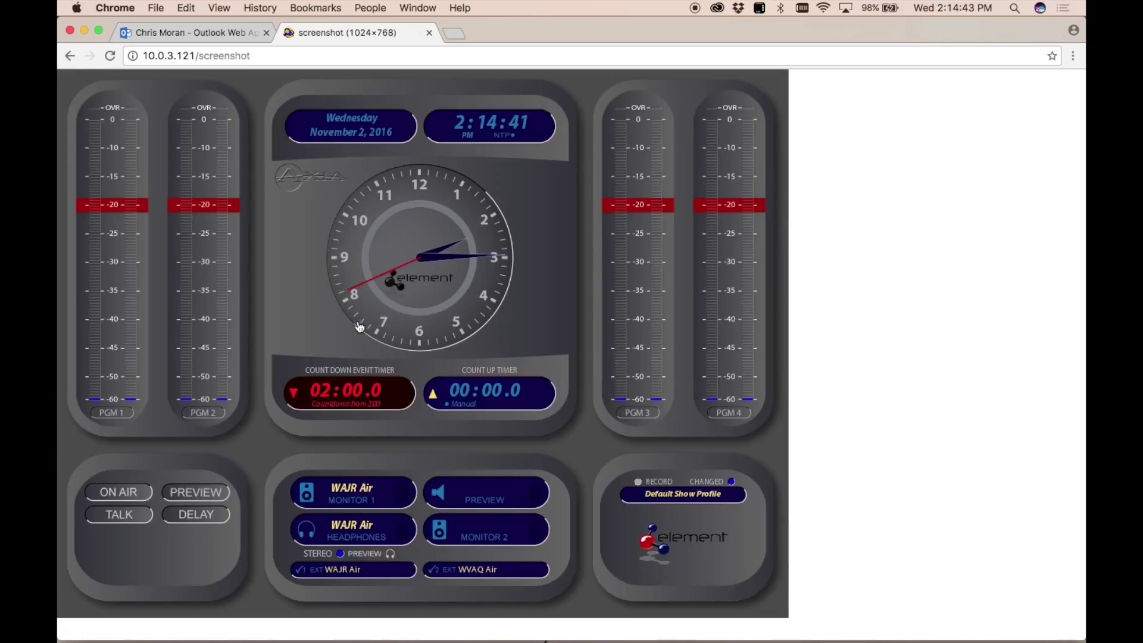
pyautogui.click(109, 55)
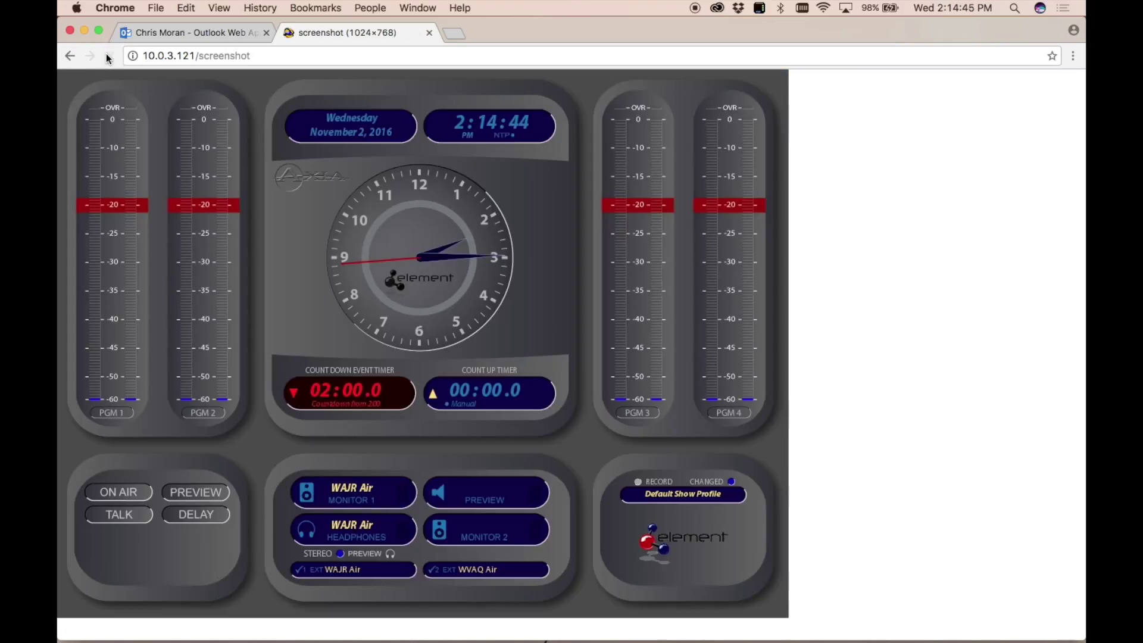
pyautogui.click(110, 56)
pyautogui.click(109, 56)
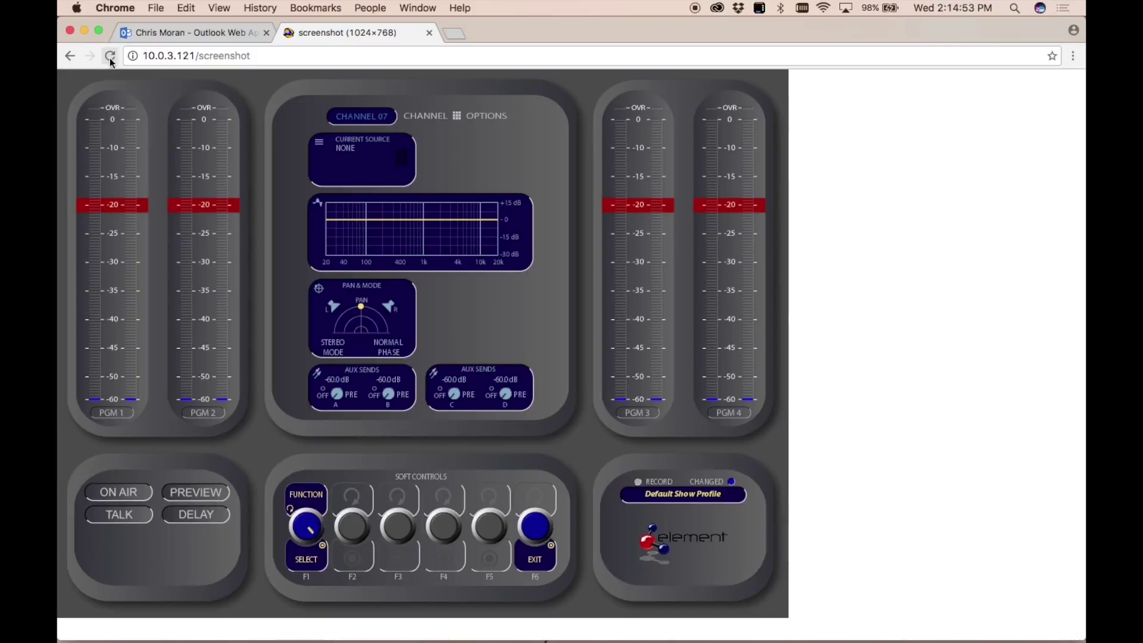
# Refresh the screenshot while channel 7's source list opens and Host Mic gets picked.
pyautogui.click(109, 57)
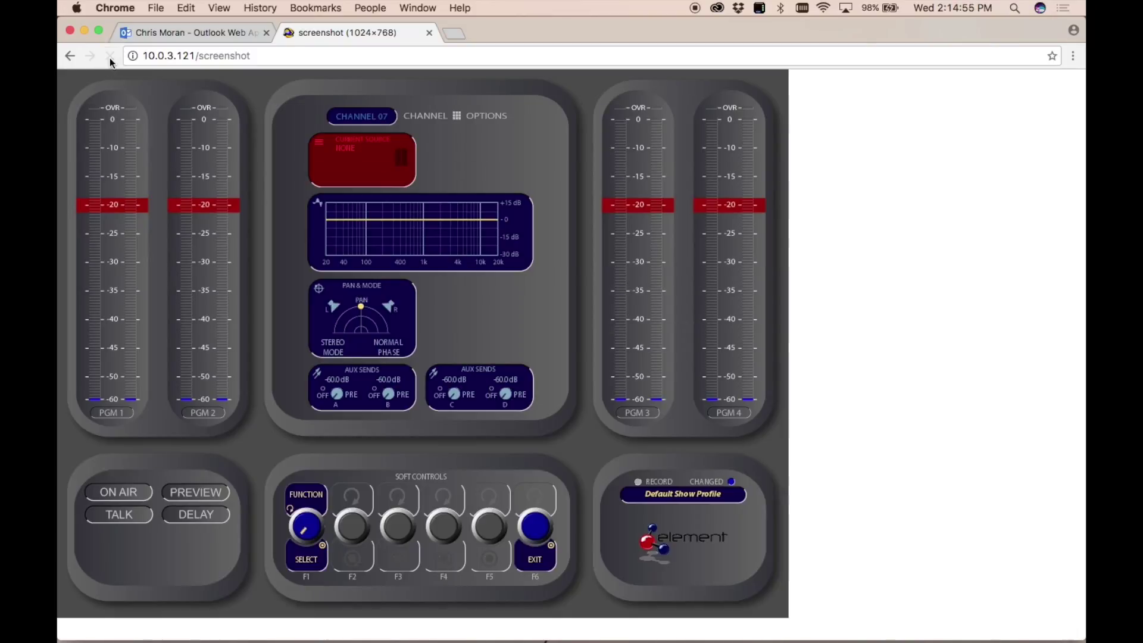
pyautogui.click(110, 59)
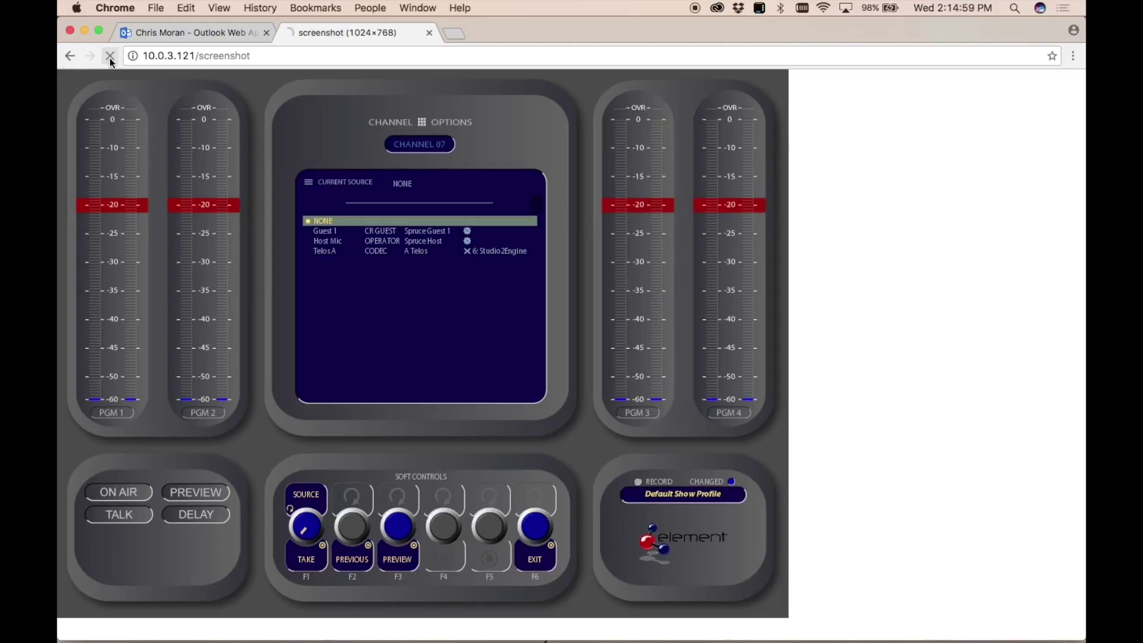
pyautogui.click(110, 58)
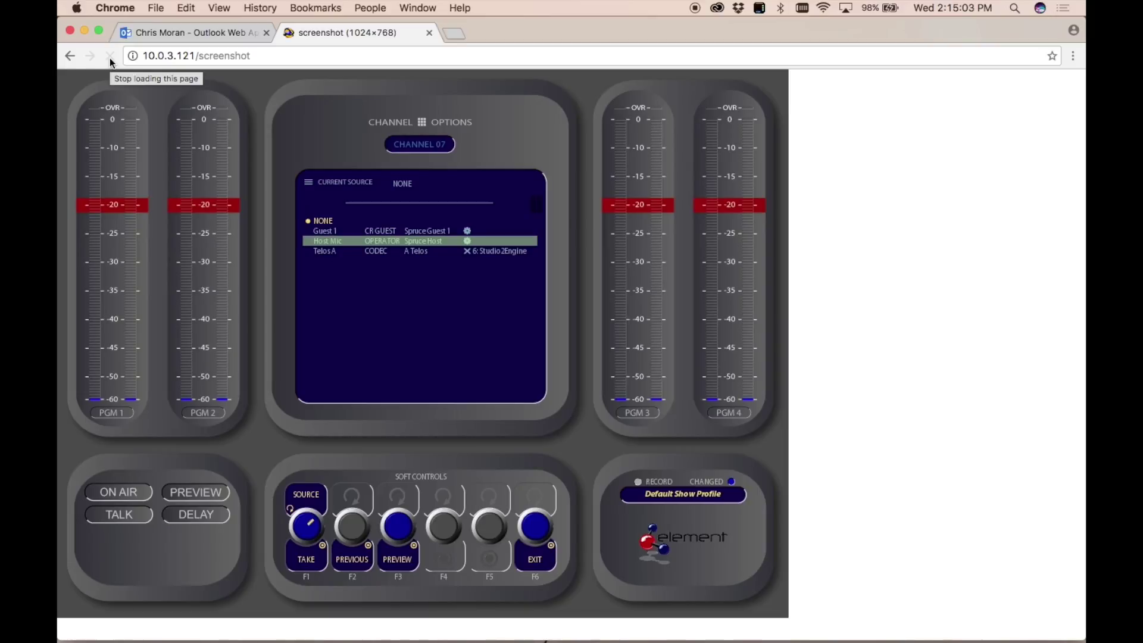
pyautogui.click(110, 56)
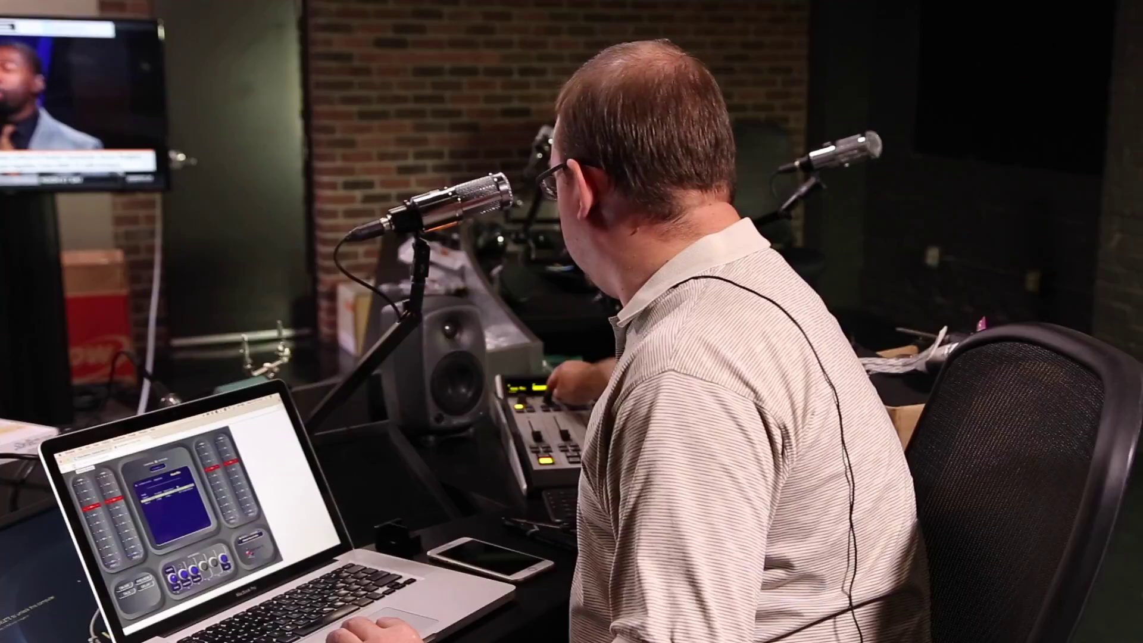
pyautogui.click(111, 56)
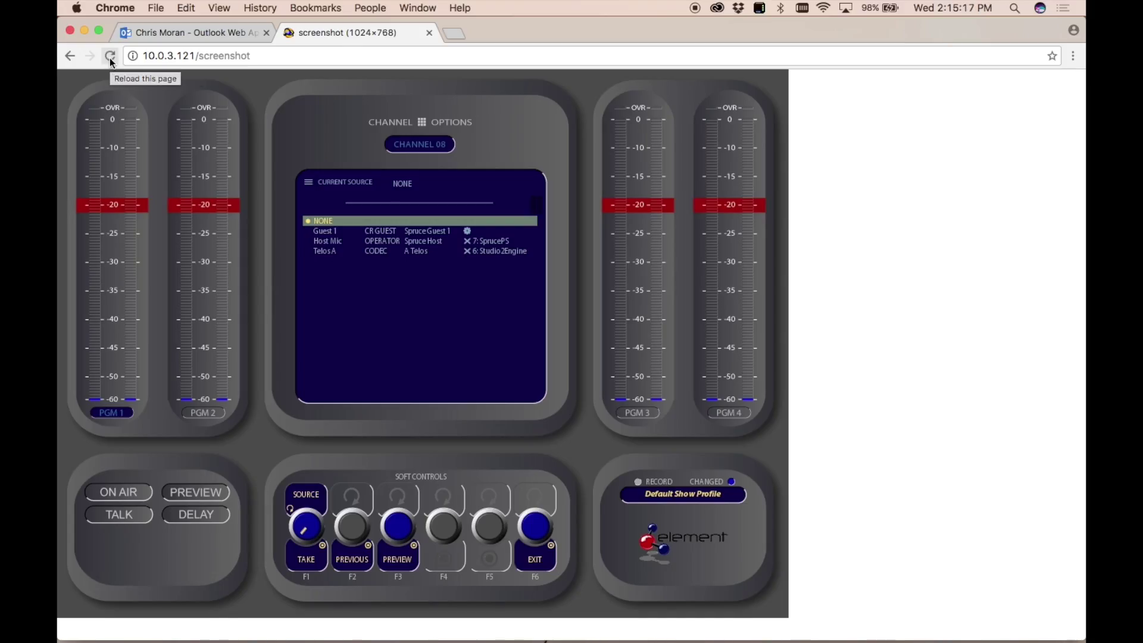
# Refresh the screenshot until channel 7 shows Host Mic and its Mic Processing panel.
pyautogui.click(112, 60)
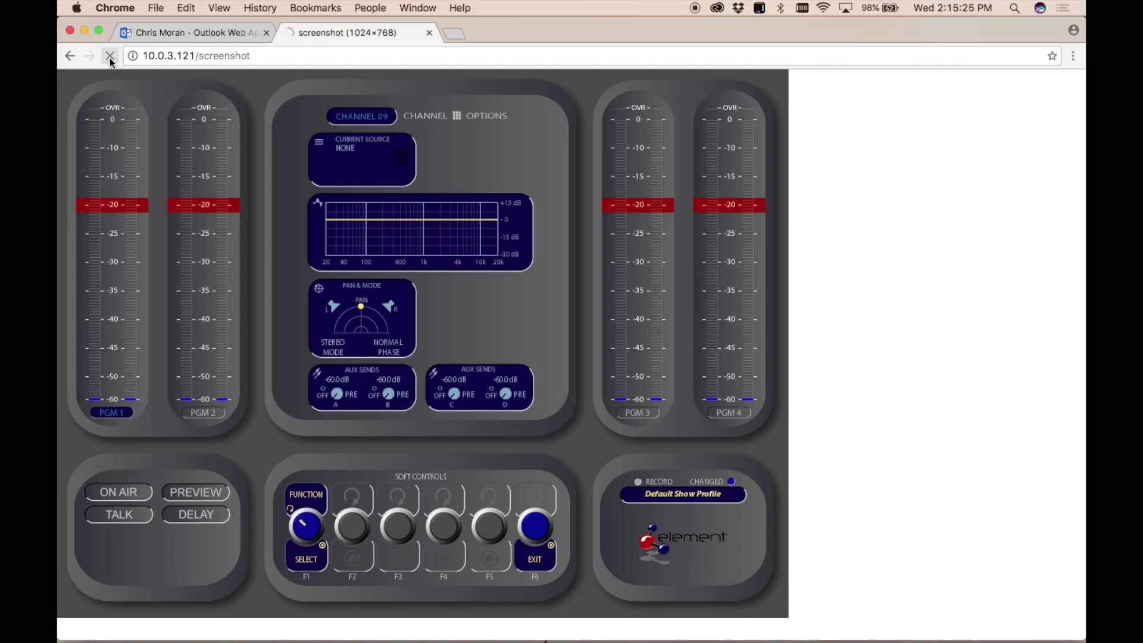
pyautogui.click(110, 60)
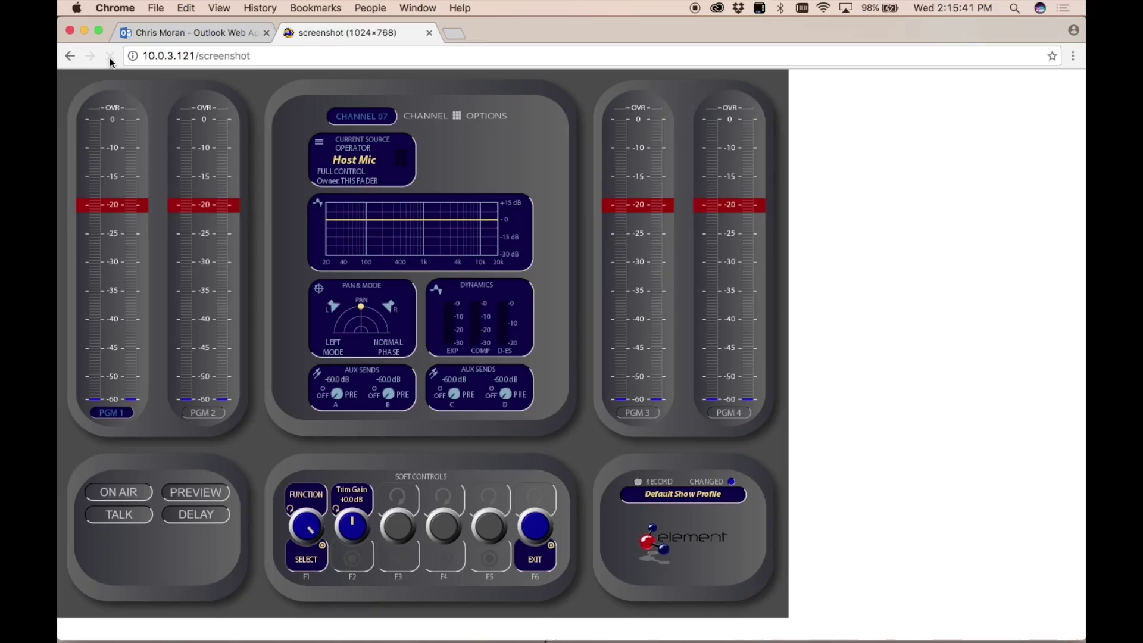
pyautogui.click(110, 56)
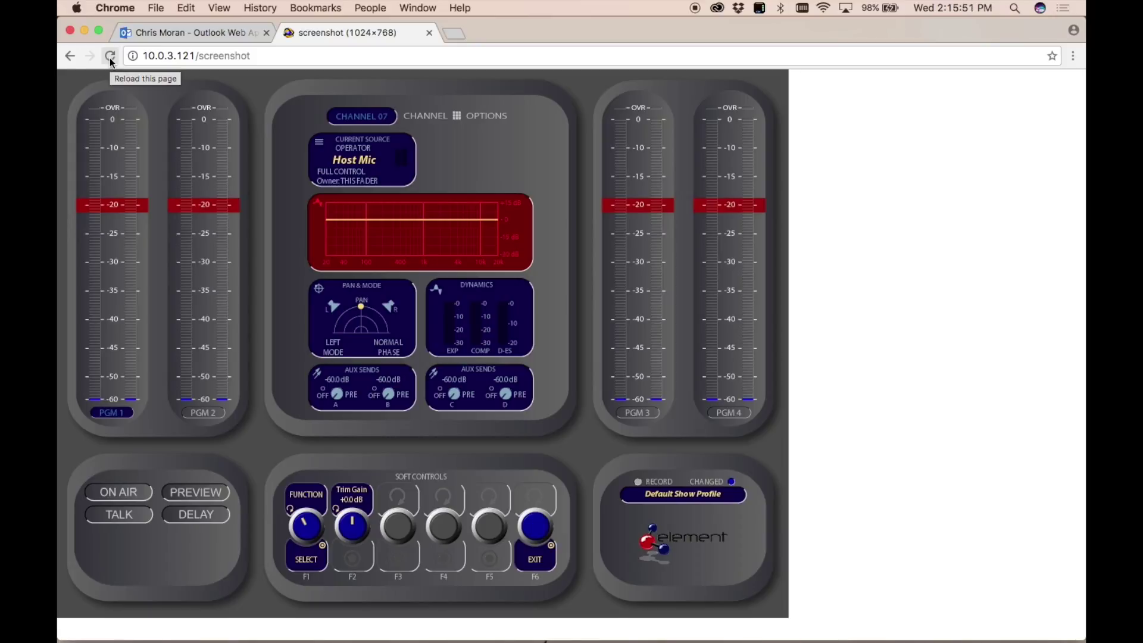
pyautogui.click(110, 57)
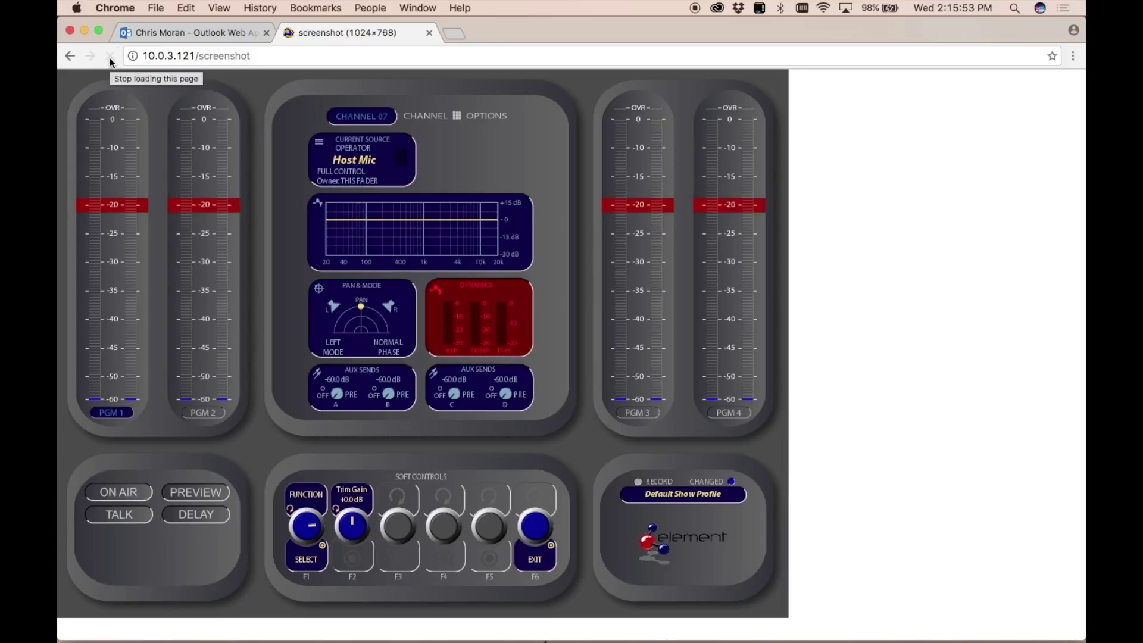
pyautogui.click(110, 57)
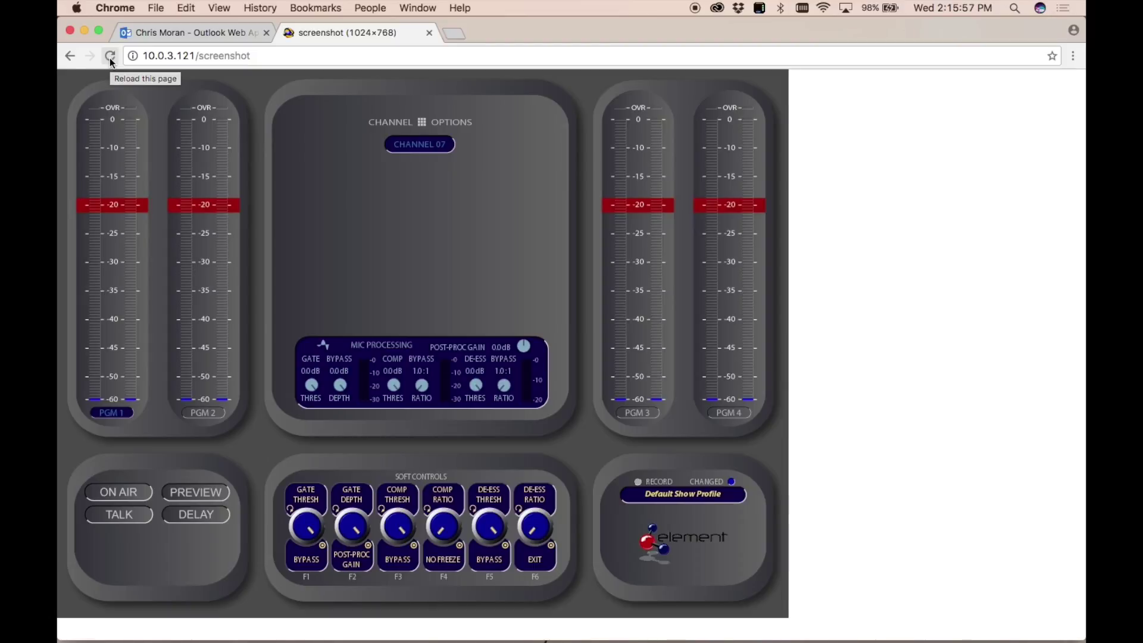
# Refresh the screenshot as the compressor goes ACTIVE and its threshold drops to -16.0 dB.
pyautogui.click(110, 57)
pyautogui.click(110, 57)
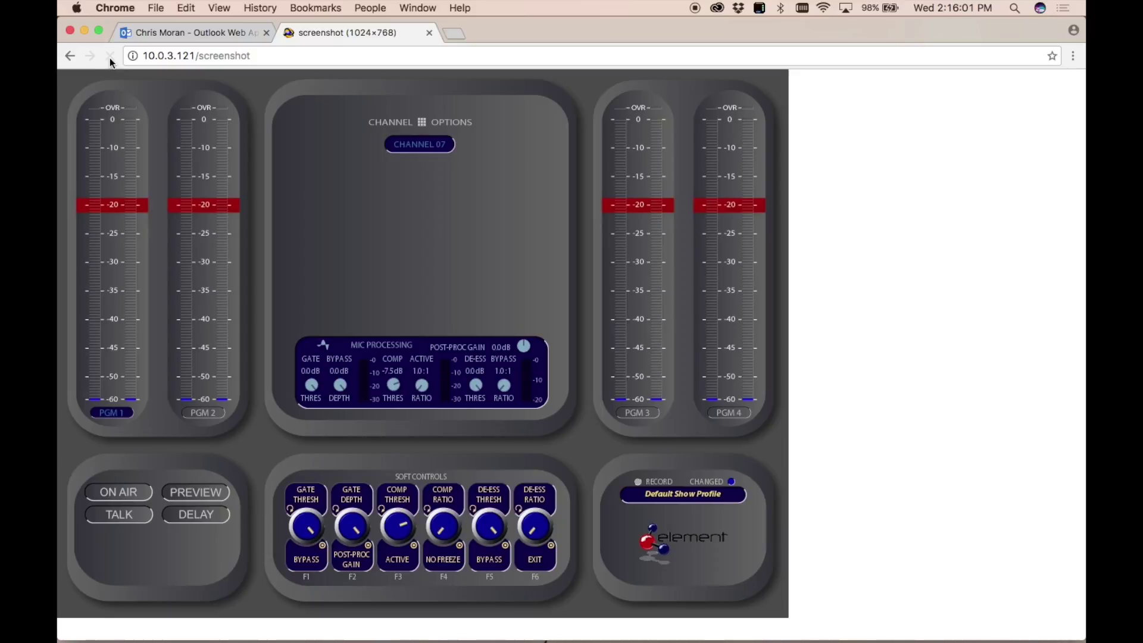
pyautogui.click(111, 57)
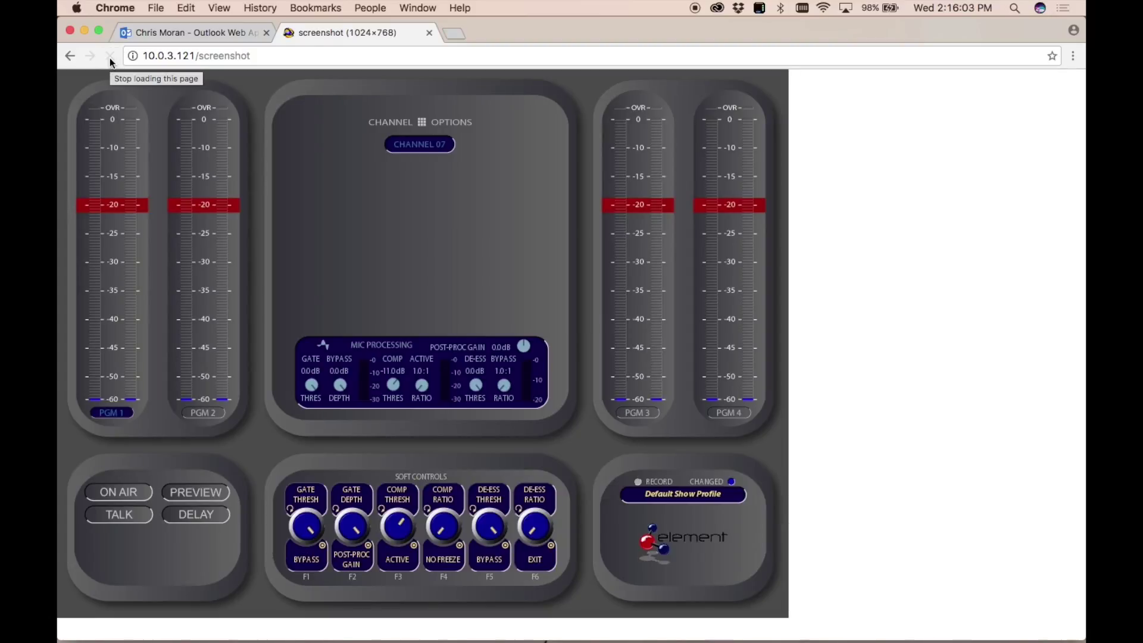
pyautogui.click(110, 58)
# Refresh while the compressor ratio drops from 18:1 to 4.5:1 and channel 7's overview returns.
pyautogui.click(110, 57)
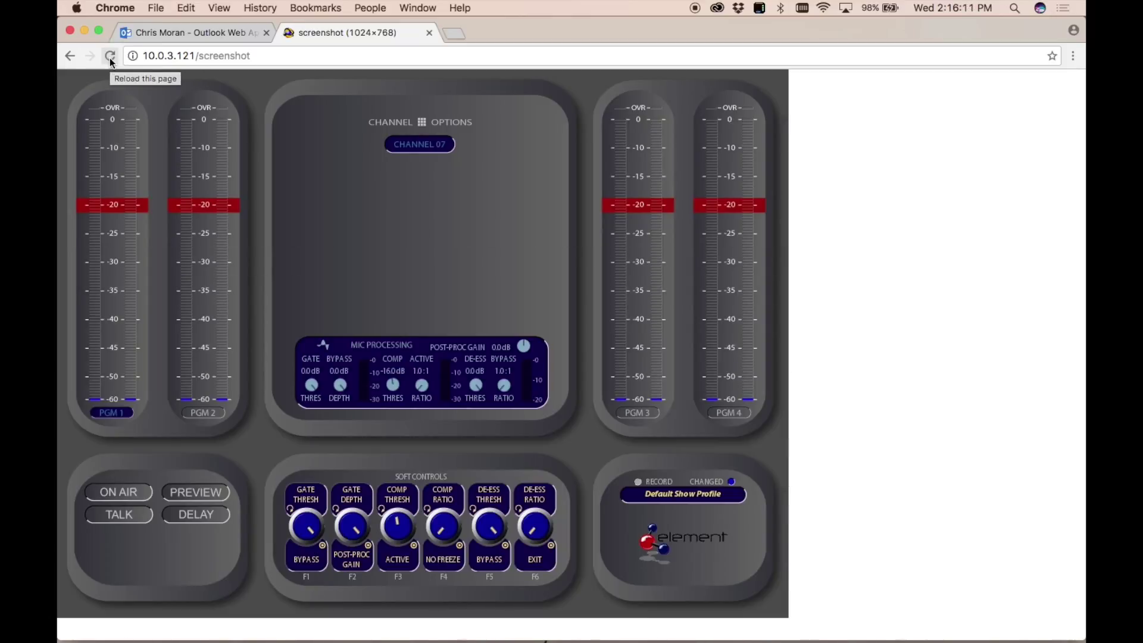
pyautogui.click(110, 58)
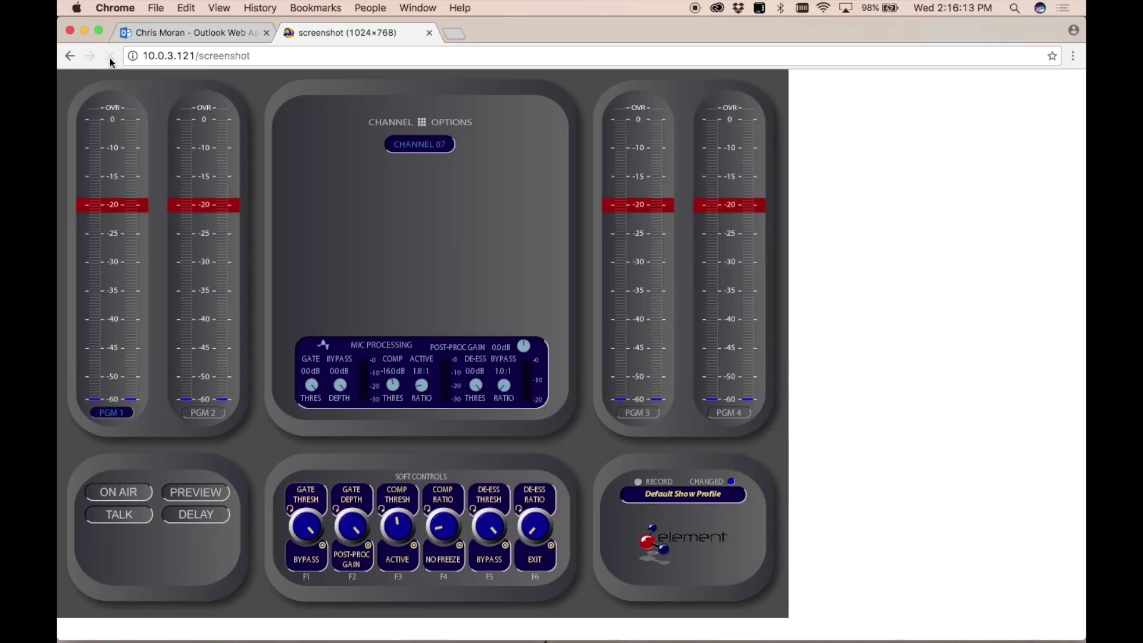
pyautogui.click(110, 57)
pyautogui.click(110, 57)
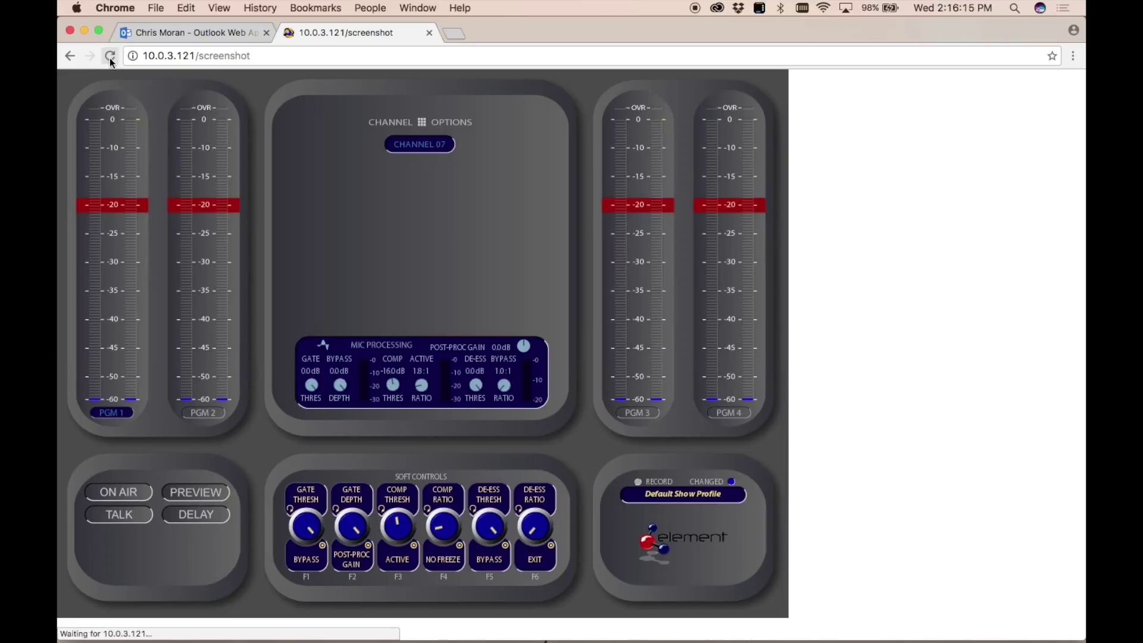
pyautogui.click(111, 57)
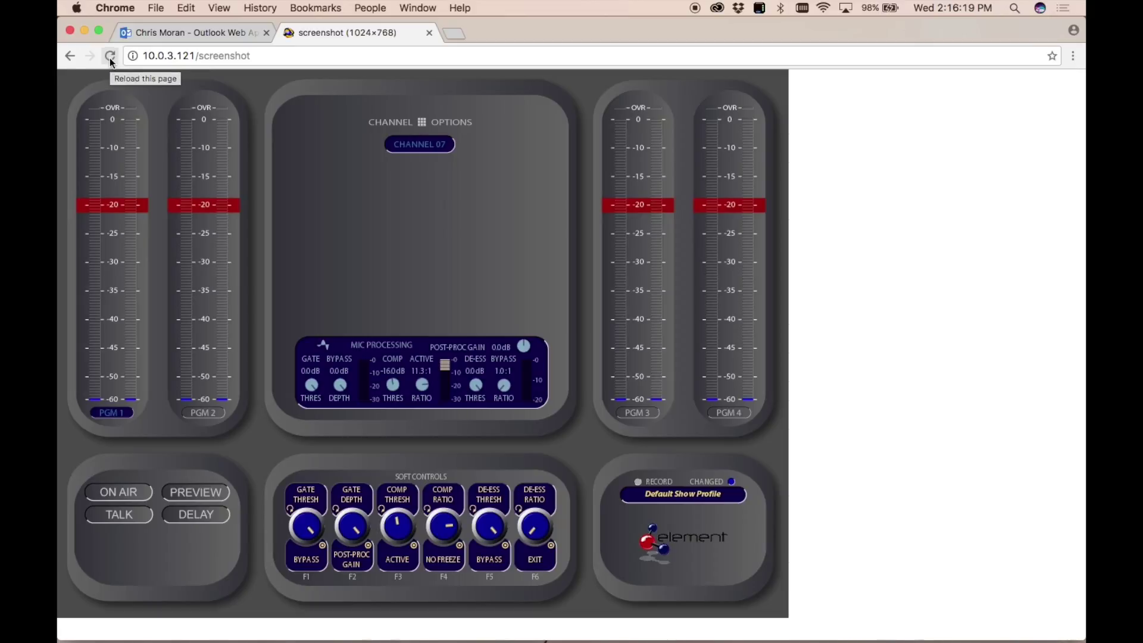
pyautogui.click(111, 59)
pyautogui.click(111, 60)
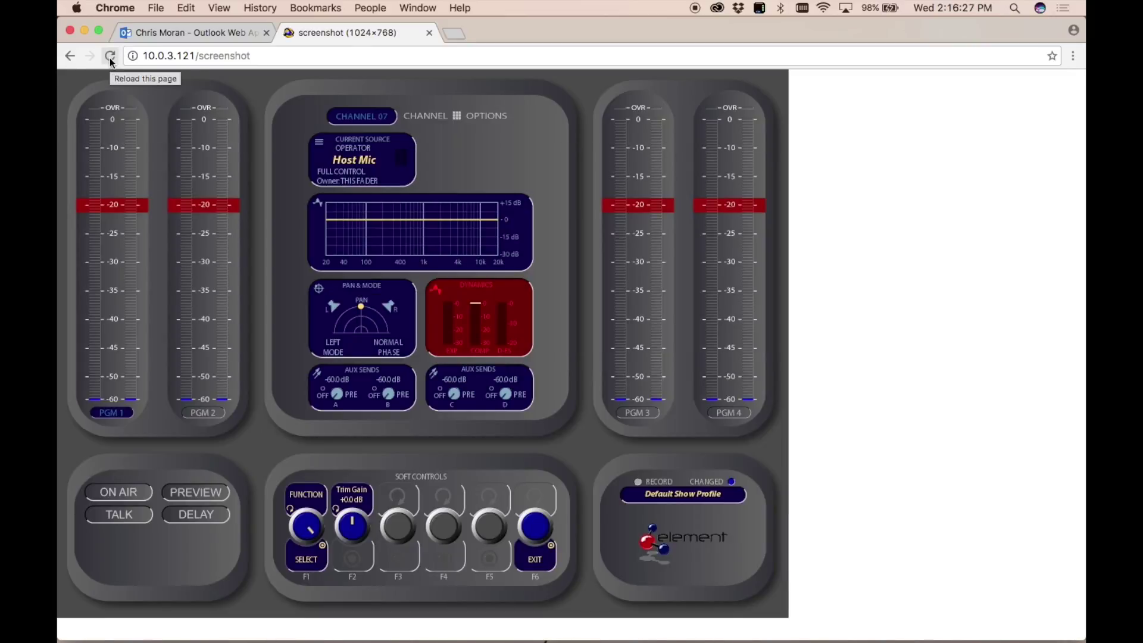
pyautogui.click(111, 60)
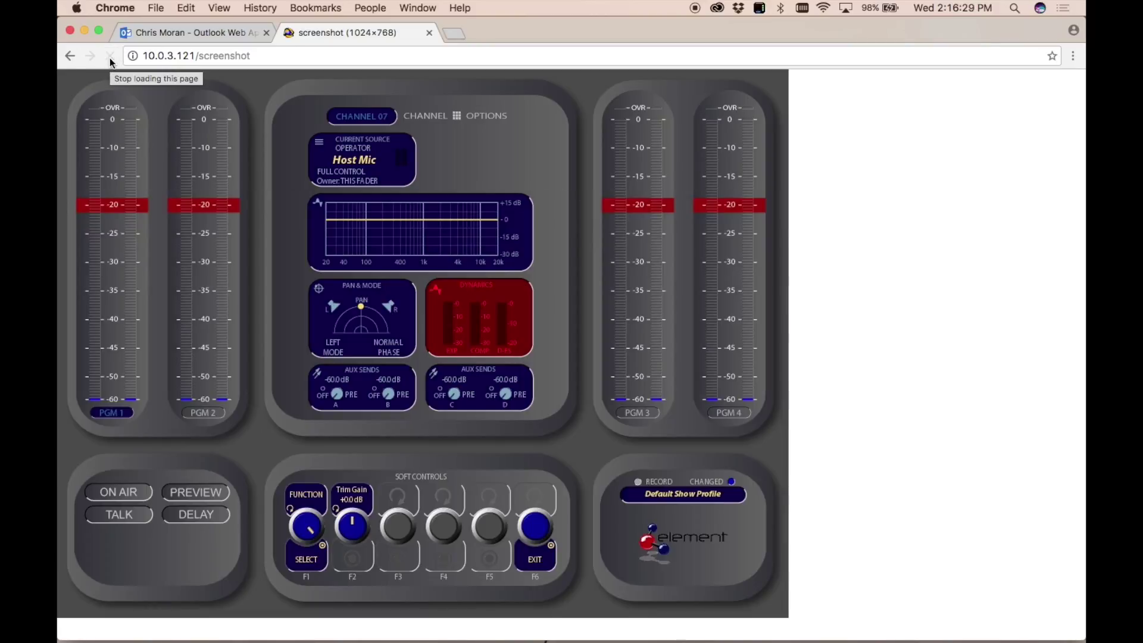